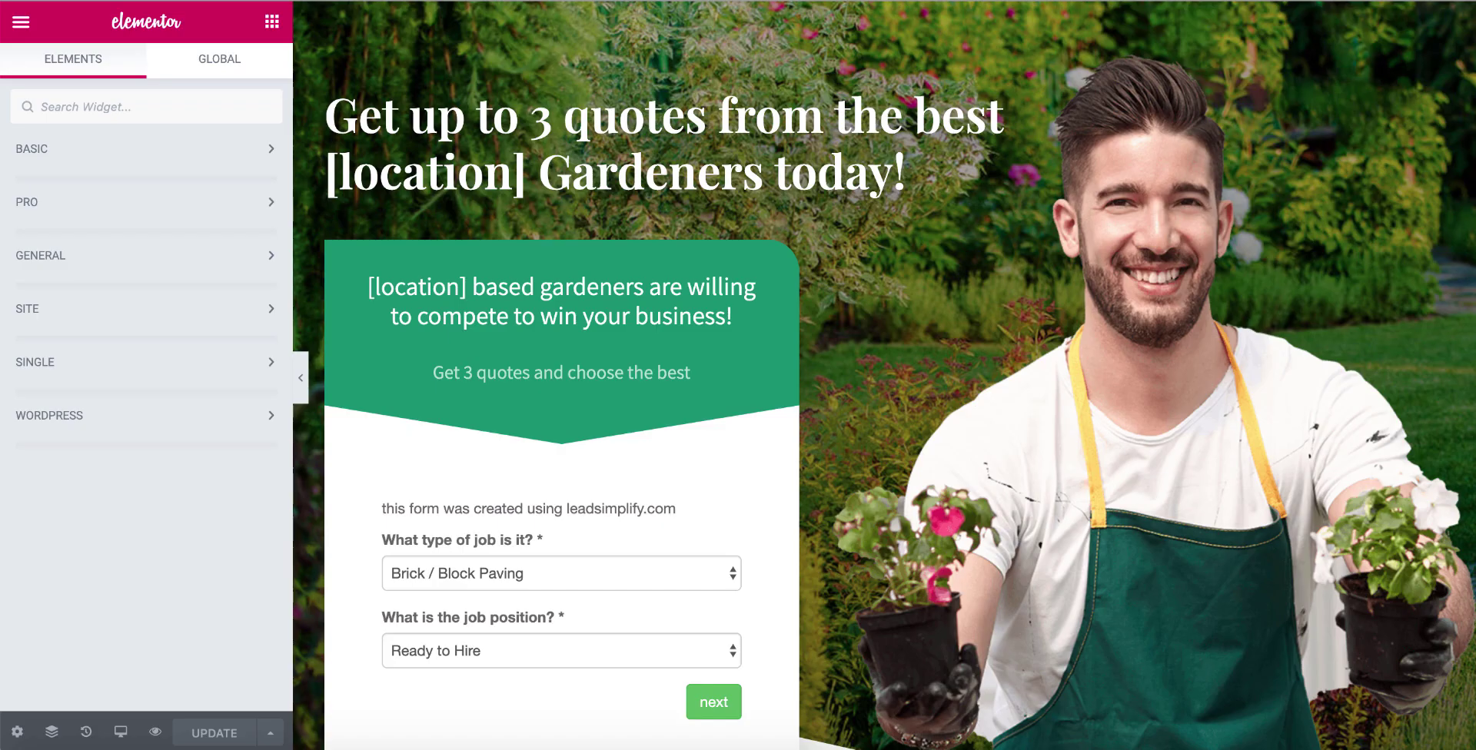
Add a two-column section to the page and narrow its left column.
scroll(919, 598, down, 3)
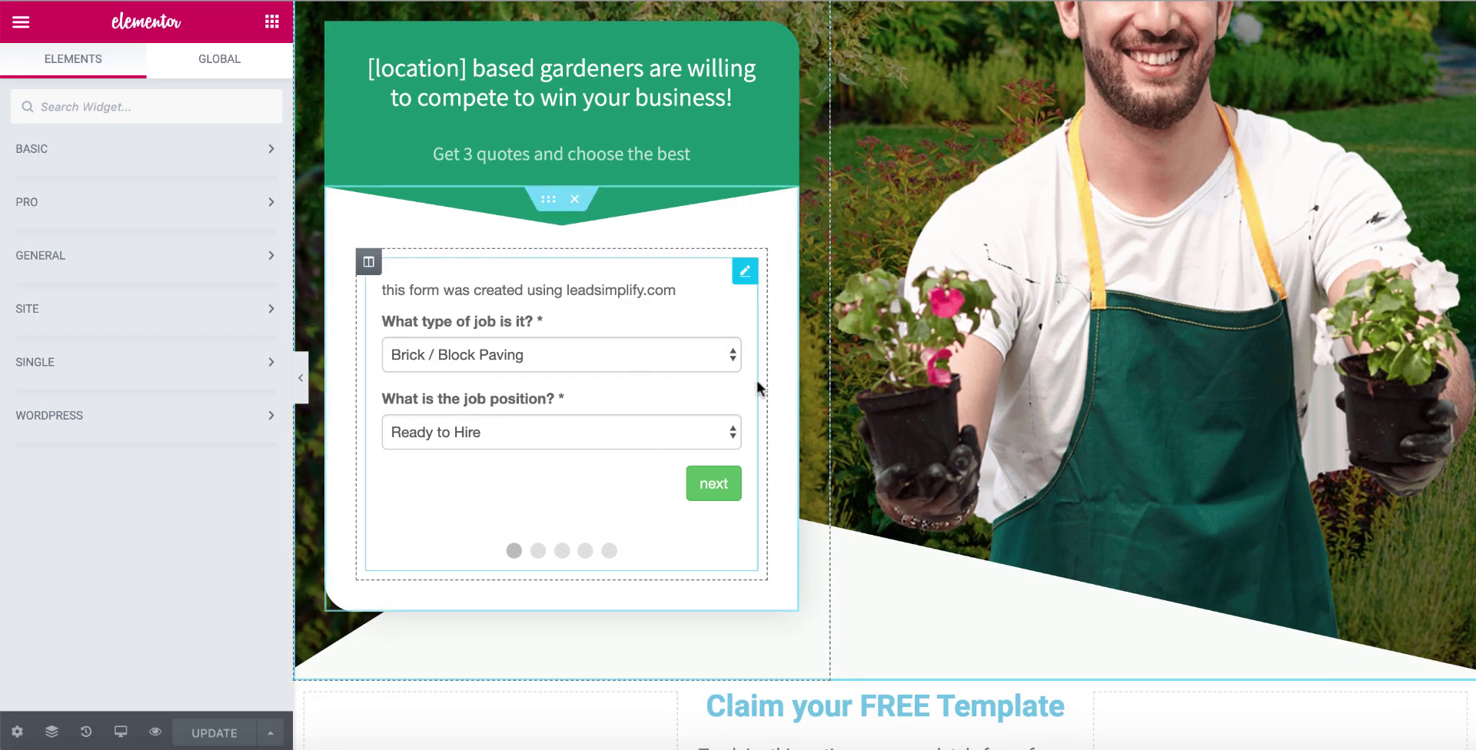
scroll(947, 301, up, 2)
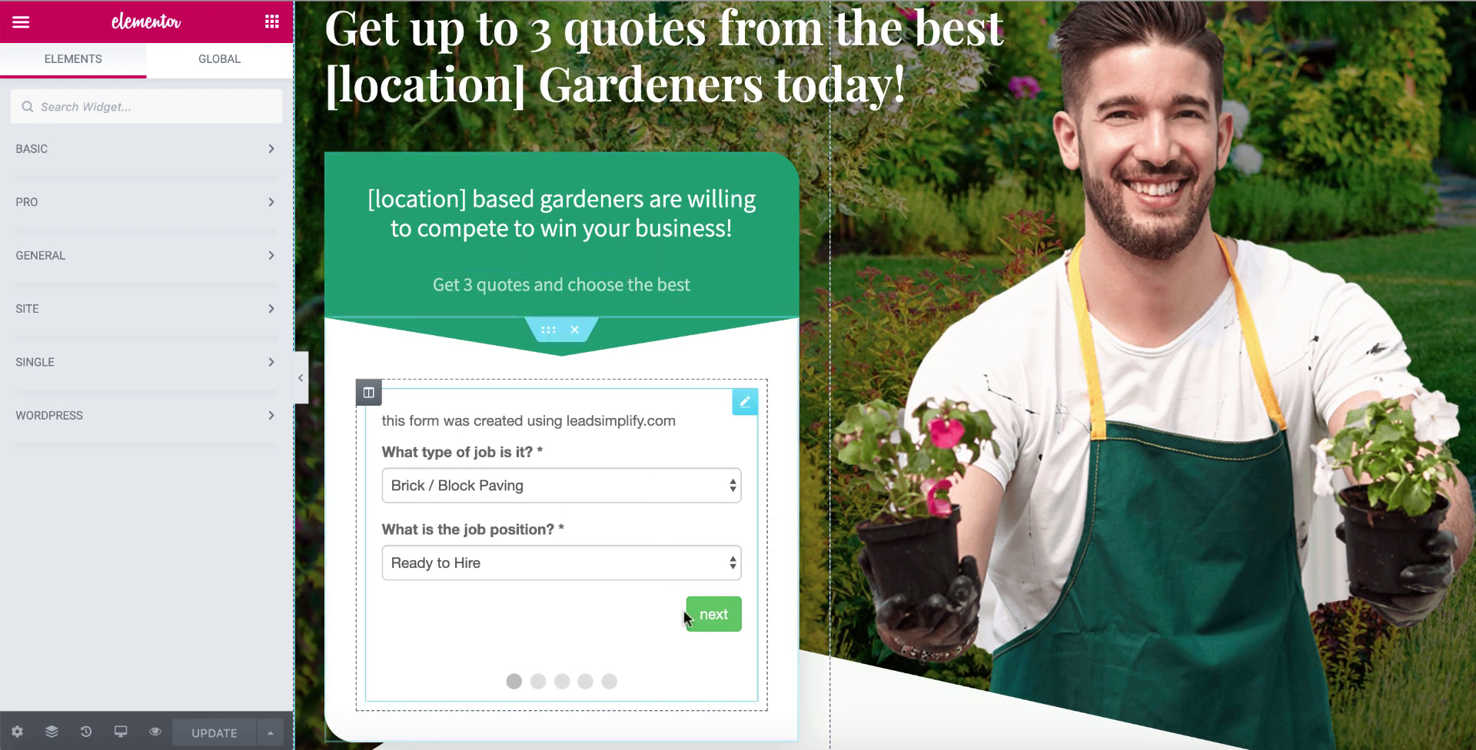
scroll(1037, 235, up, 1)
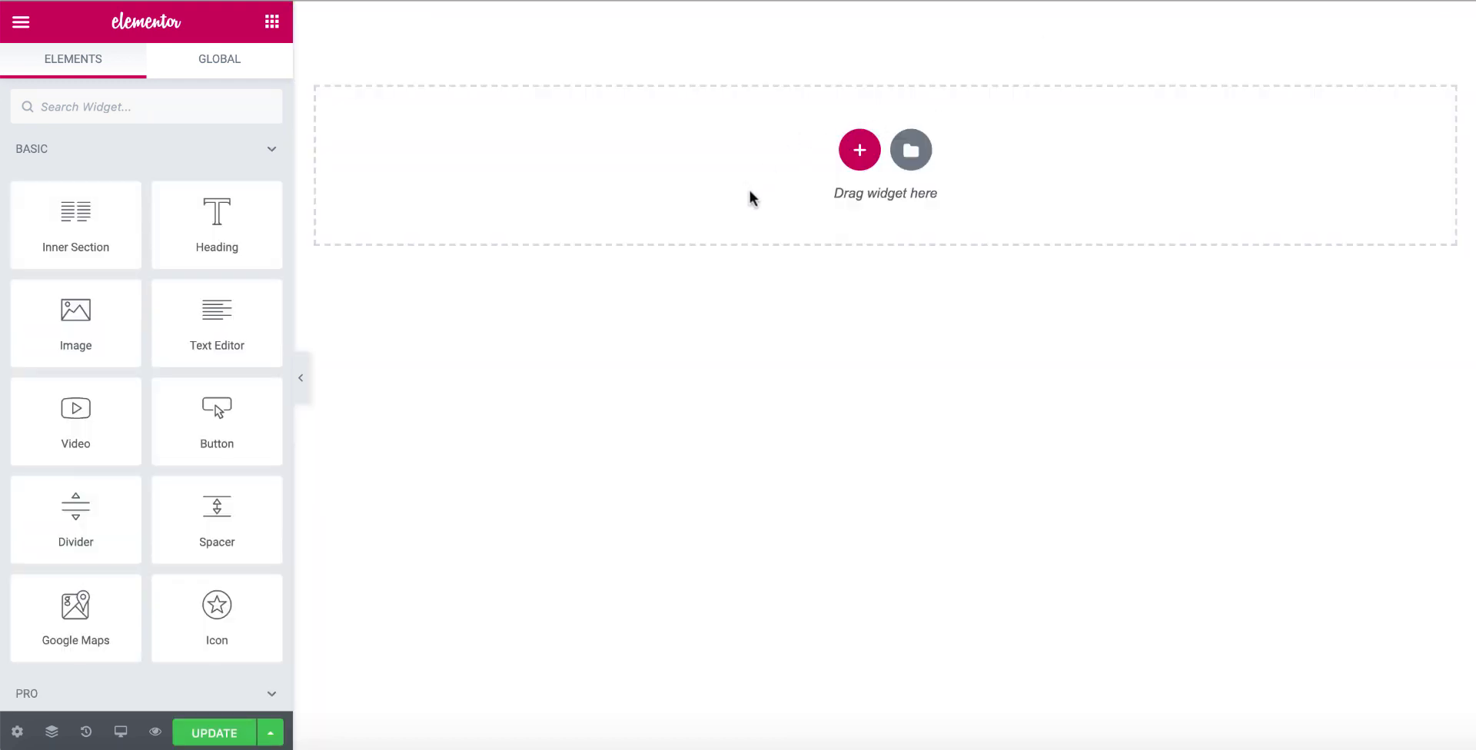
click(858, 150)
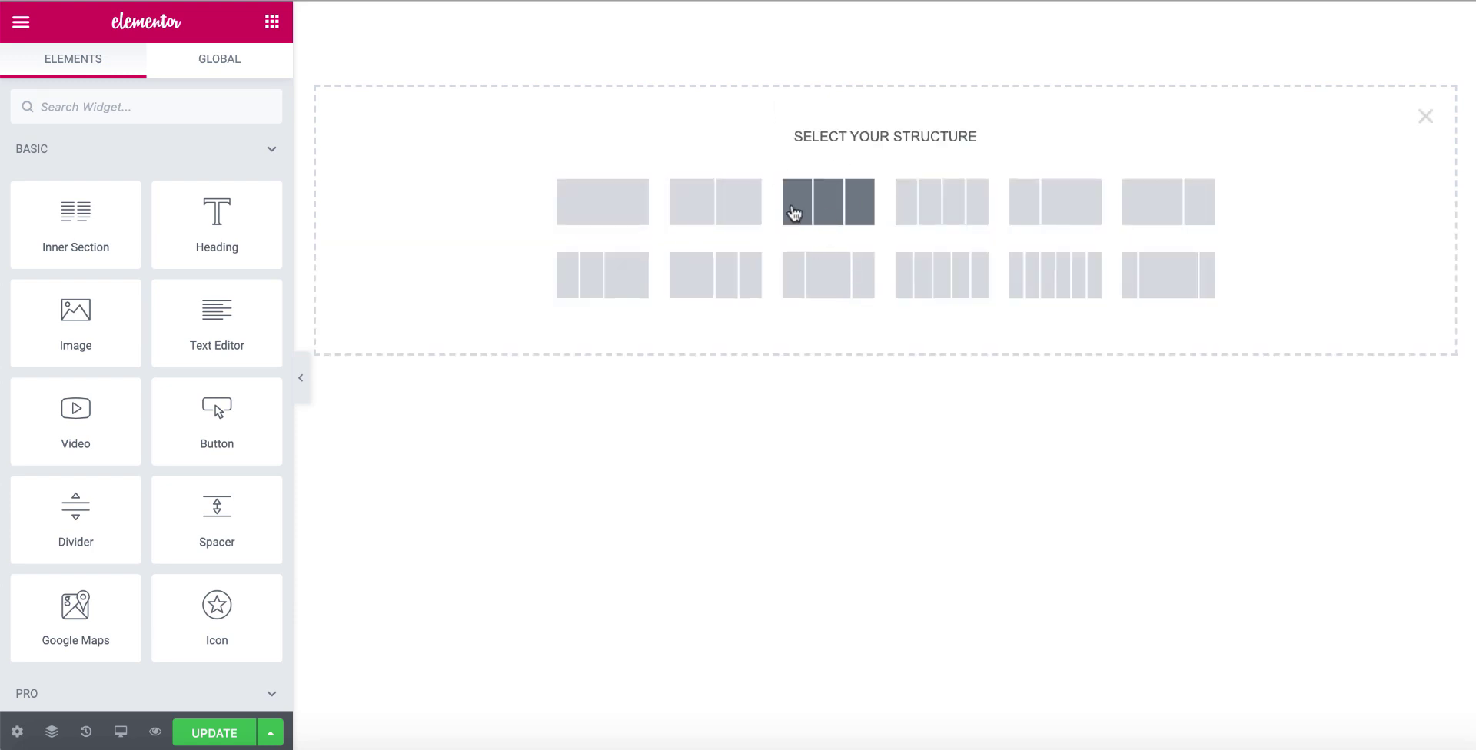
click(731, 199)
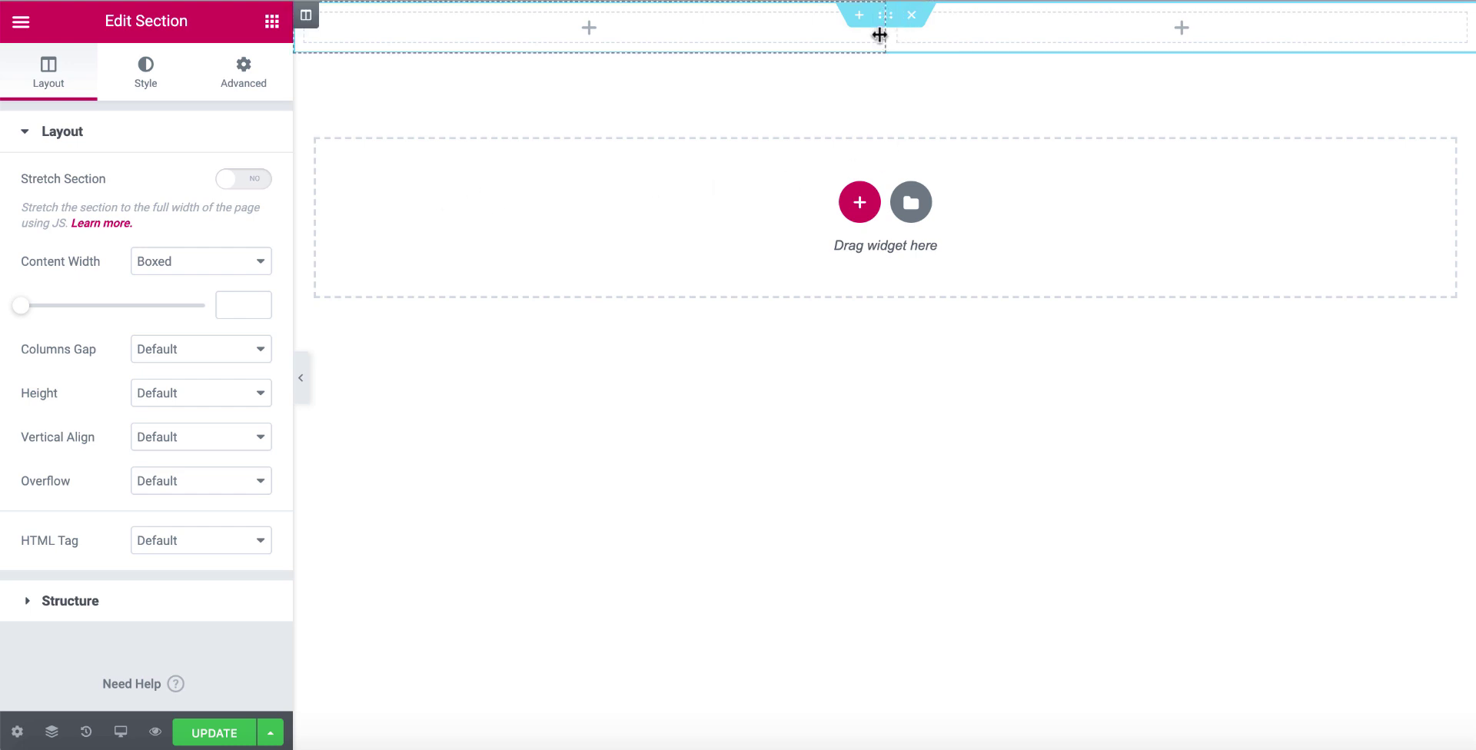
drag(885, 34, 842, 38)
Add empty one-column sections to the page.
click(859, 204)
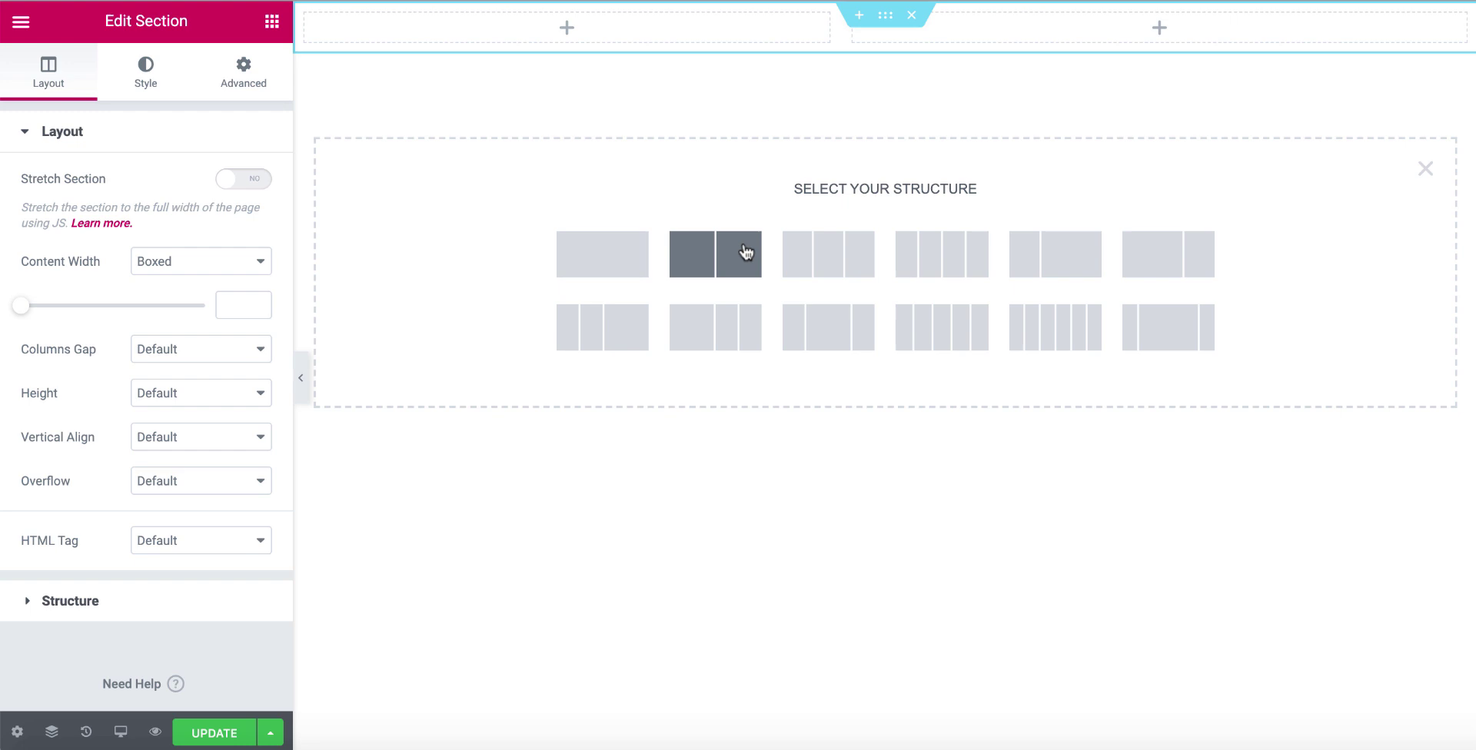
click(584, 269)
click(860, 254)
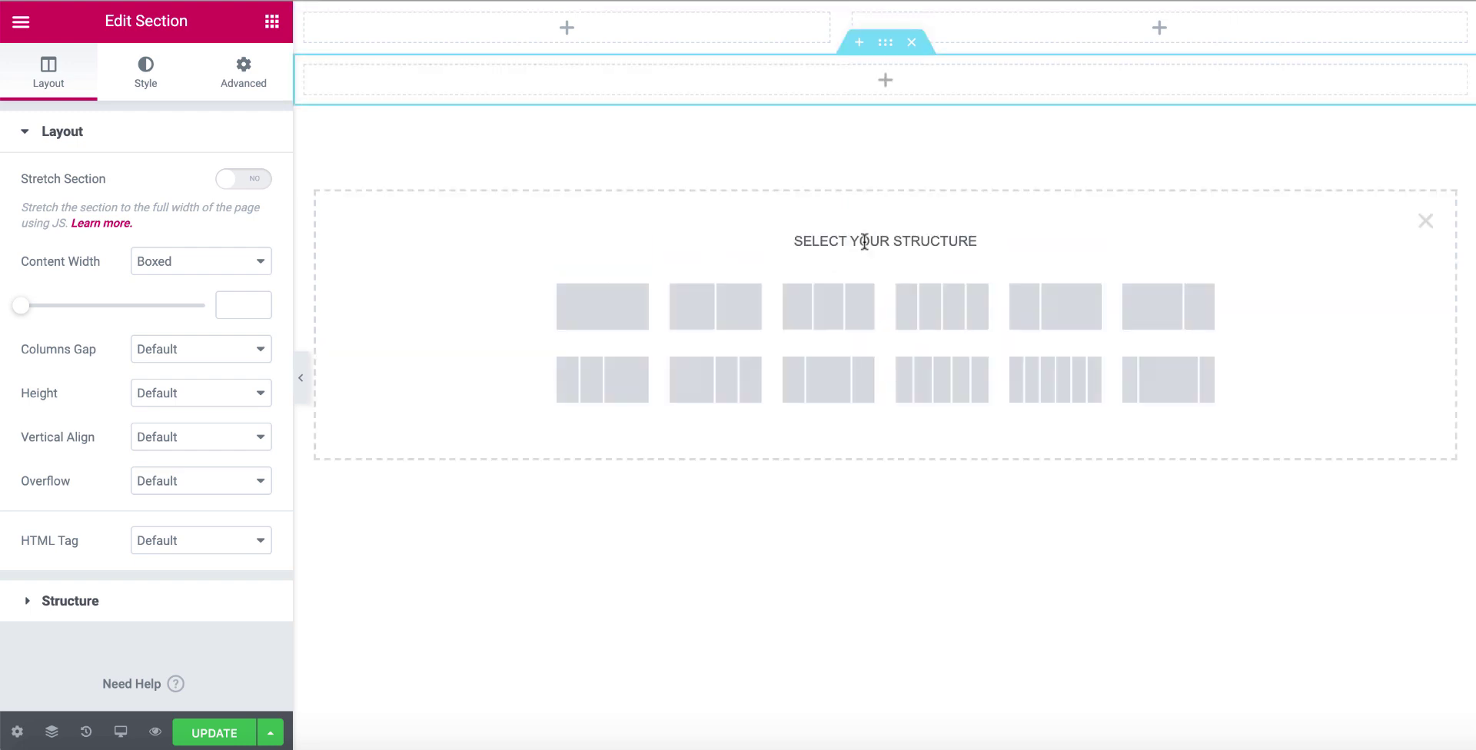
click(602, 310)
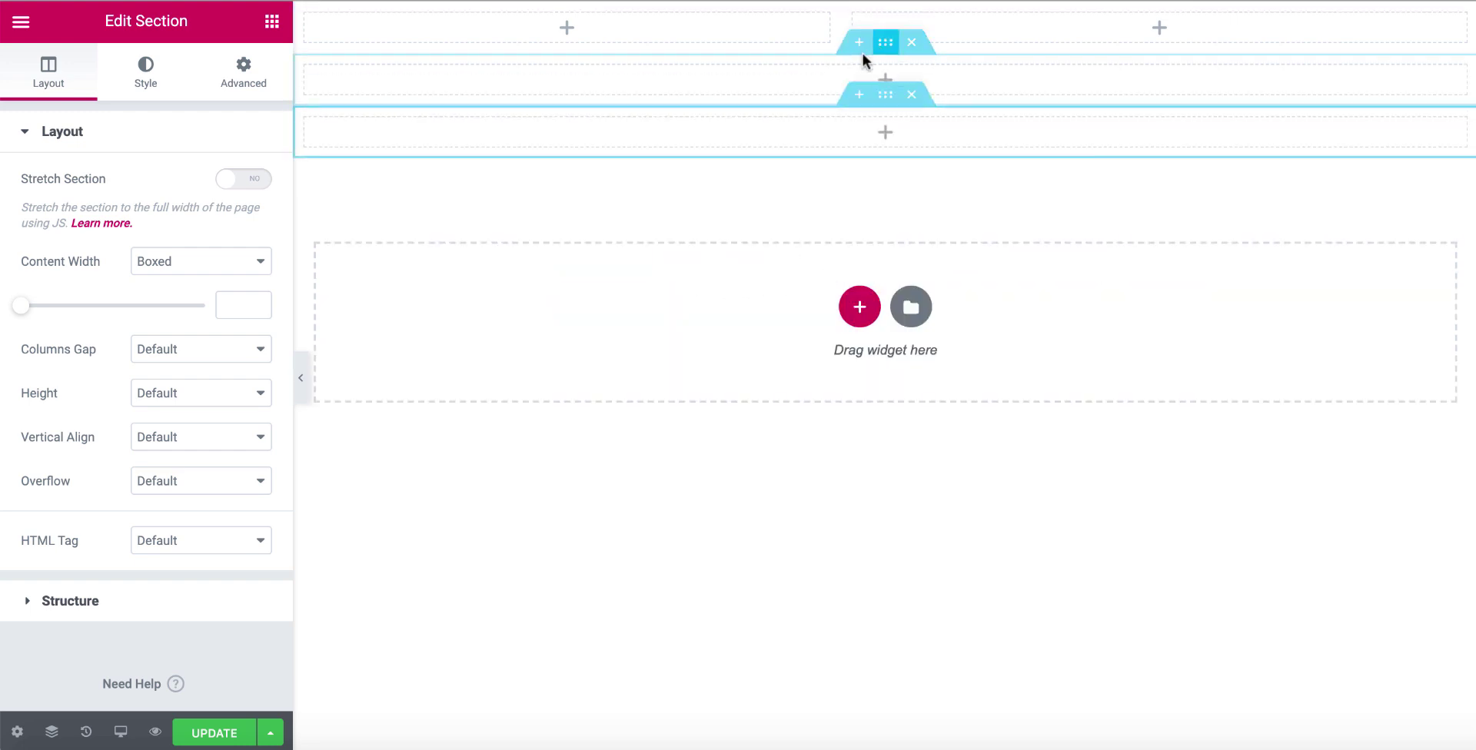
Move the two-column section below the one-column sections at a 41% / 59% split, then open Leads.
drag(885, 17, 880, 227)
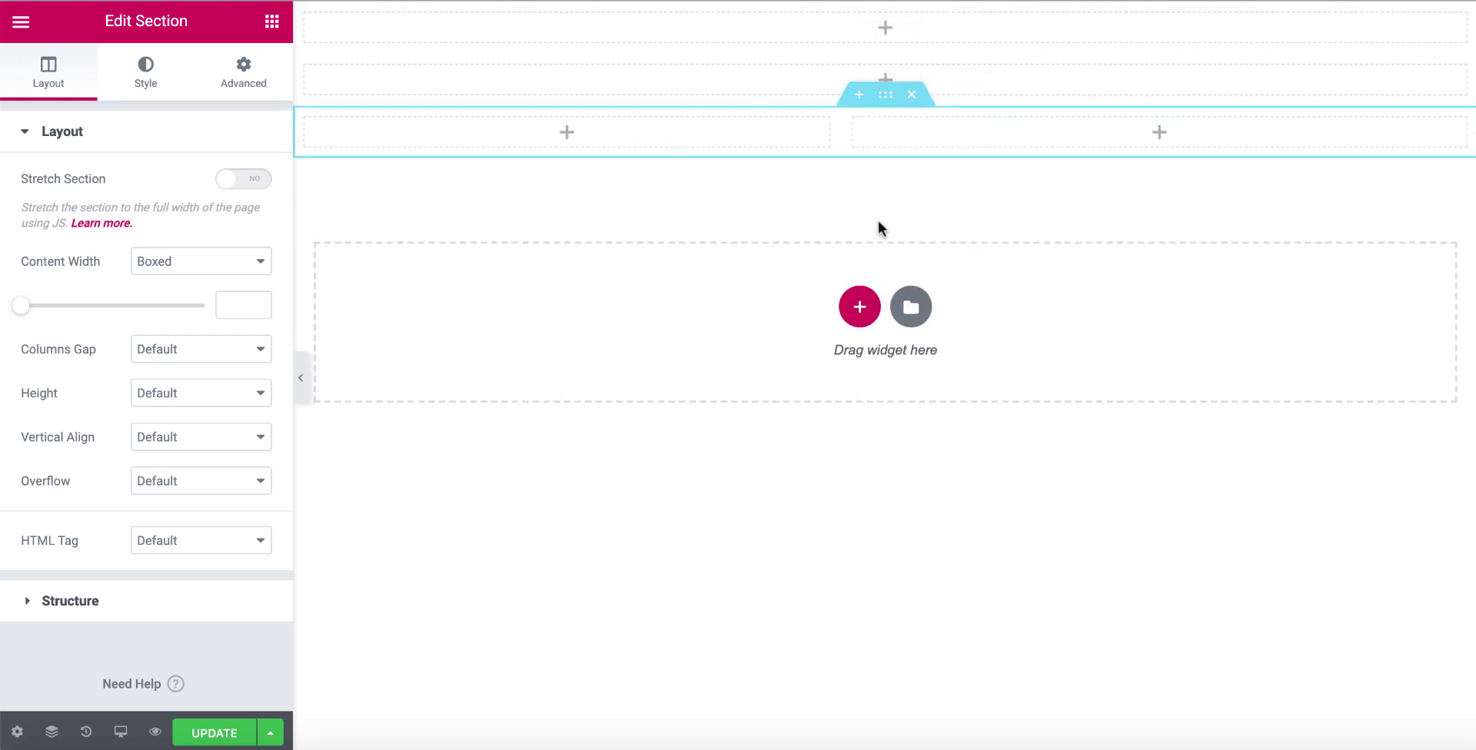
drag(837, 132, 770, 133)
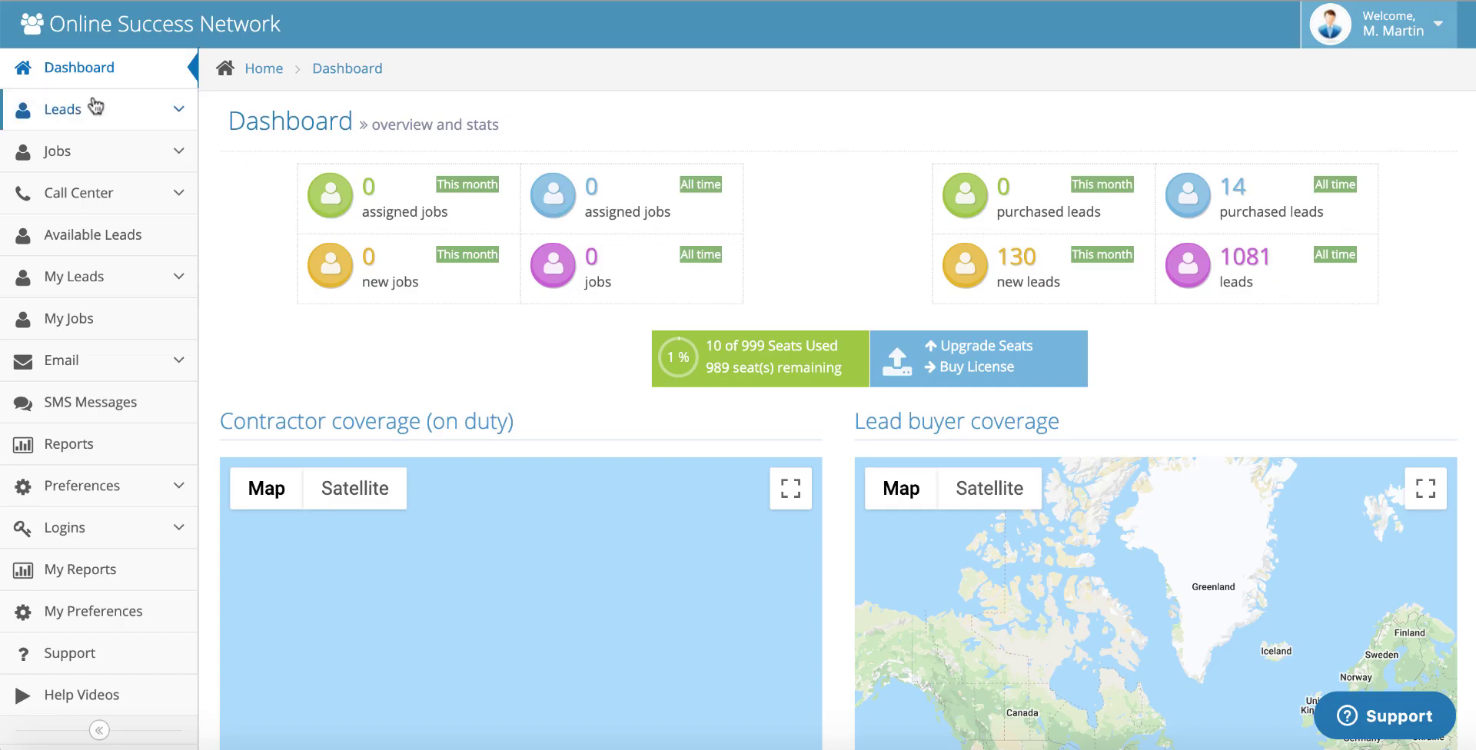
click(88, 108)
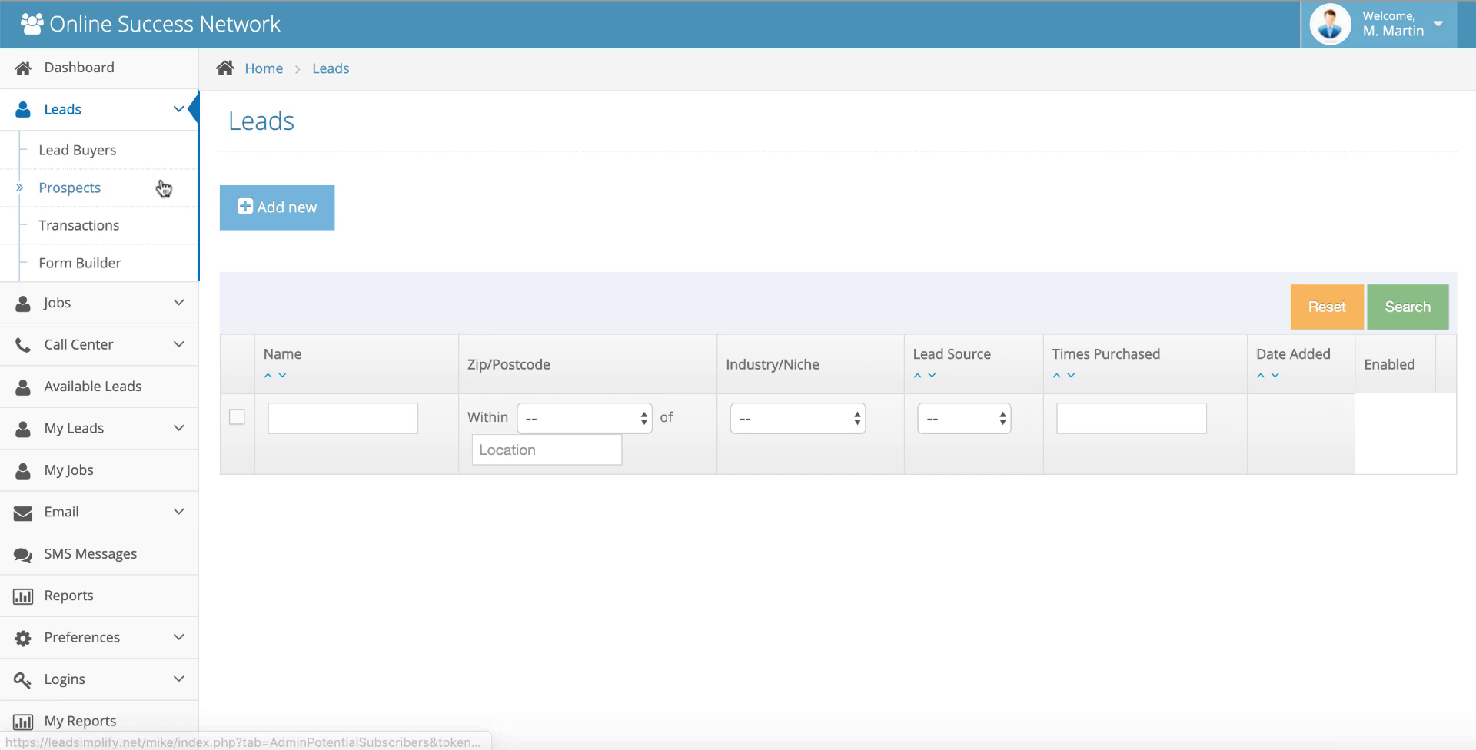
Open the Gardener form's preview and embed code from the Form Builder list.
click(99, 260)
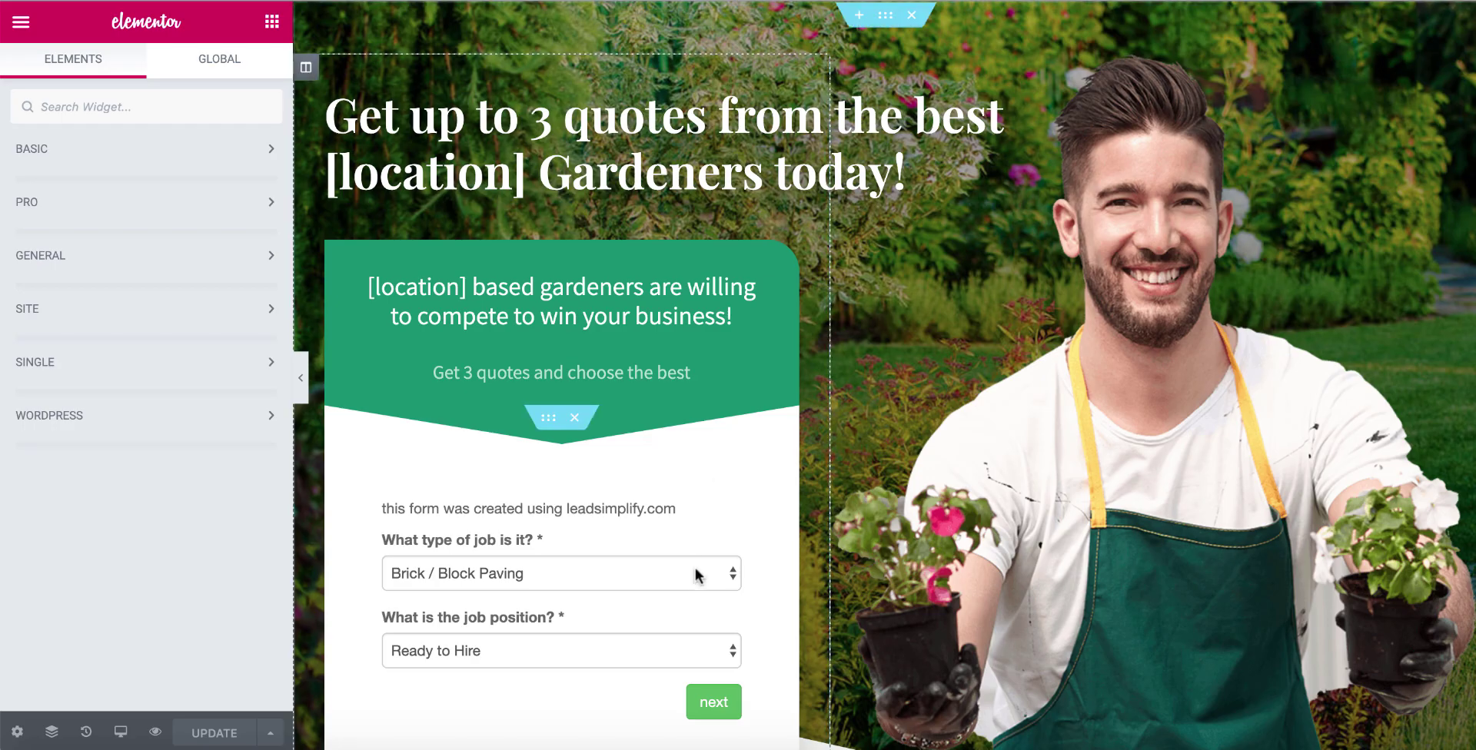
scroll(695, 573, down, 5)
scroll(840, 297, up, 5)
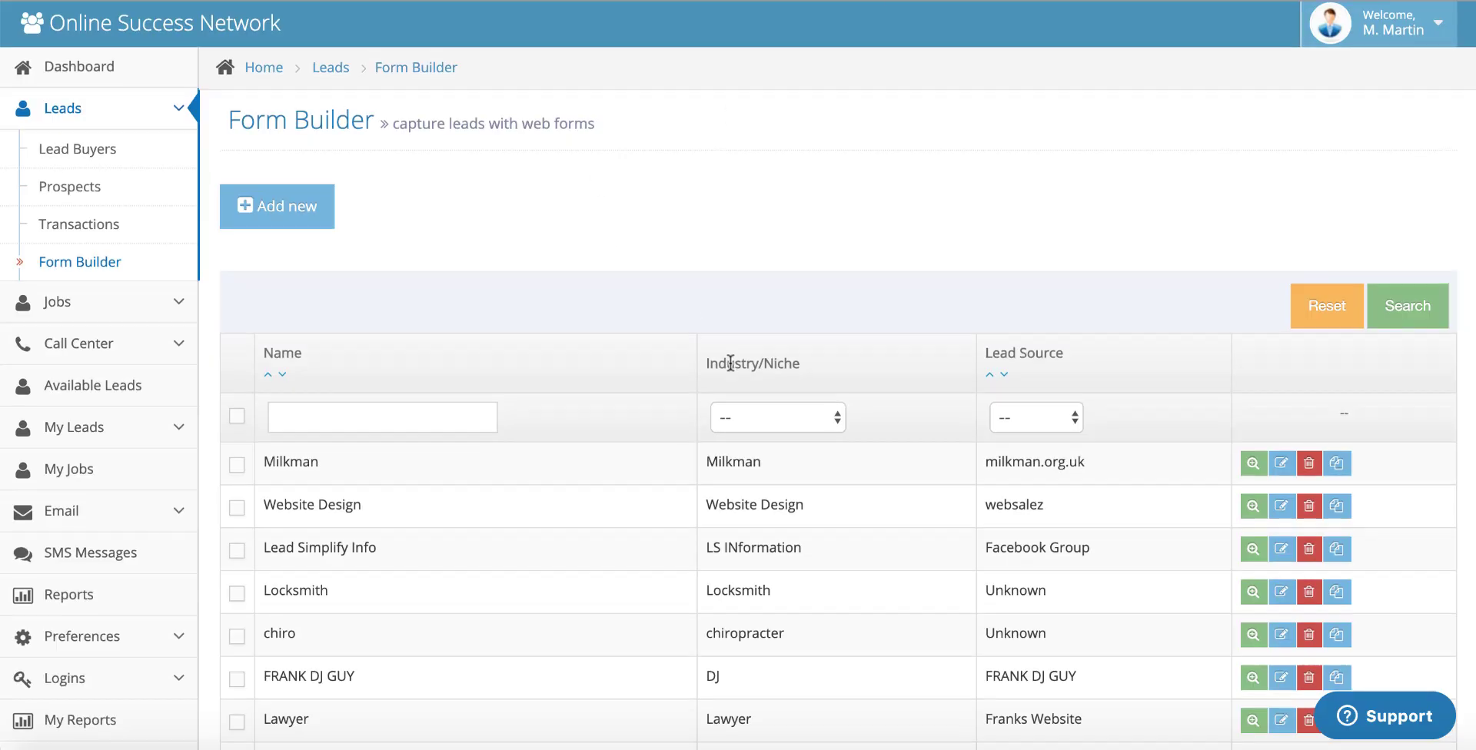
scroll(731, 408, down, 5)
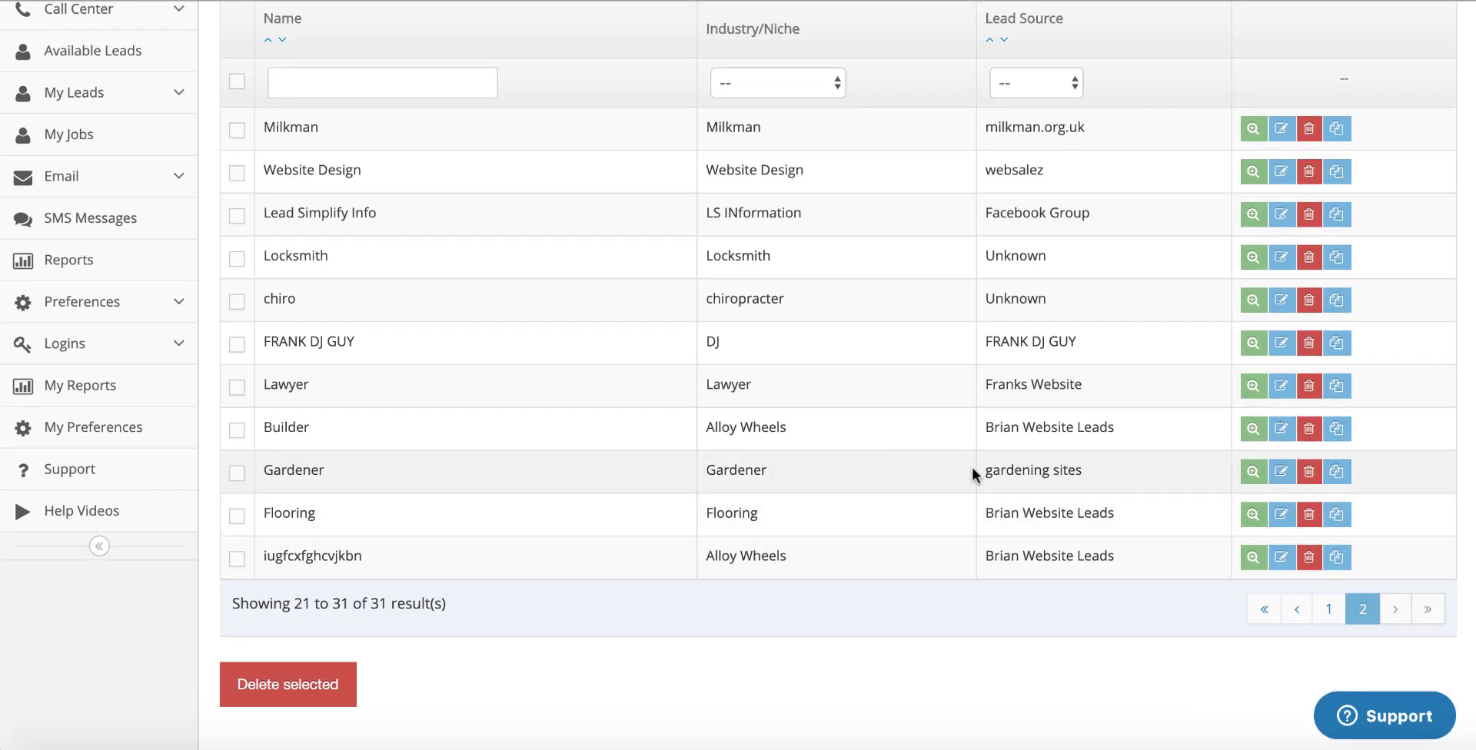
click(1168, 470)
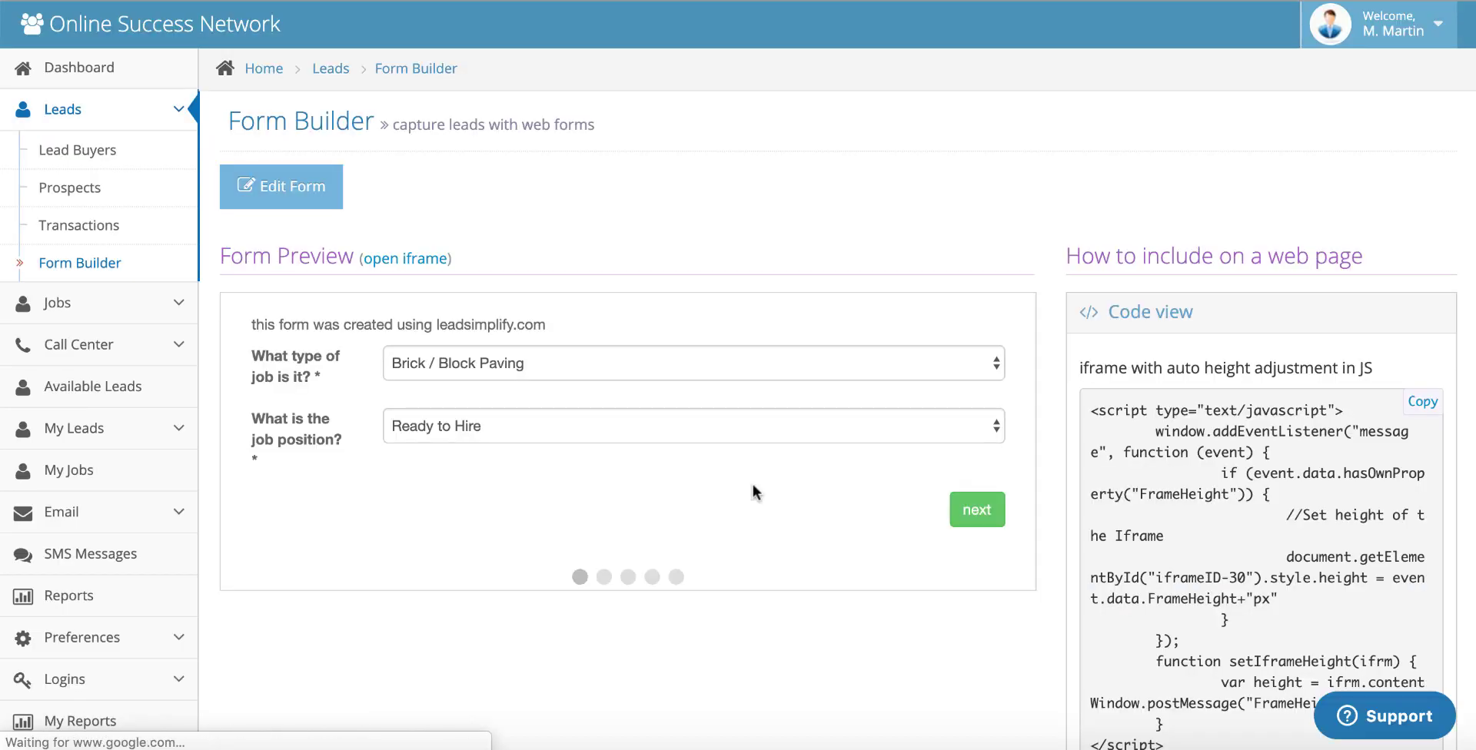
Edit the Gardener form and reveal its style options, leaving background and text colours unchanged.
click(274, 185)
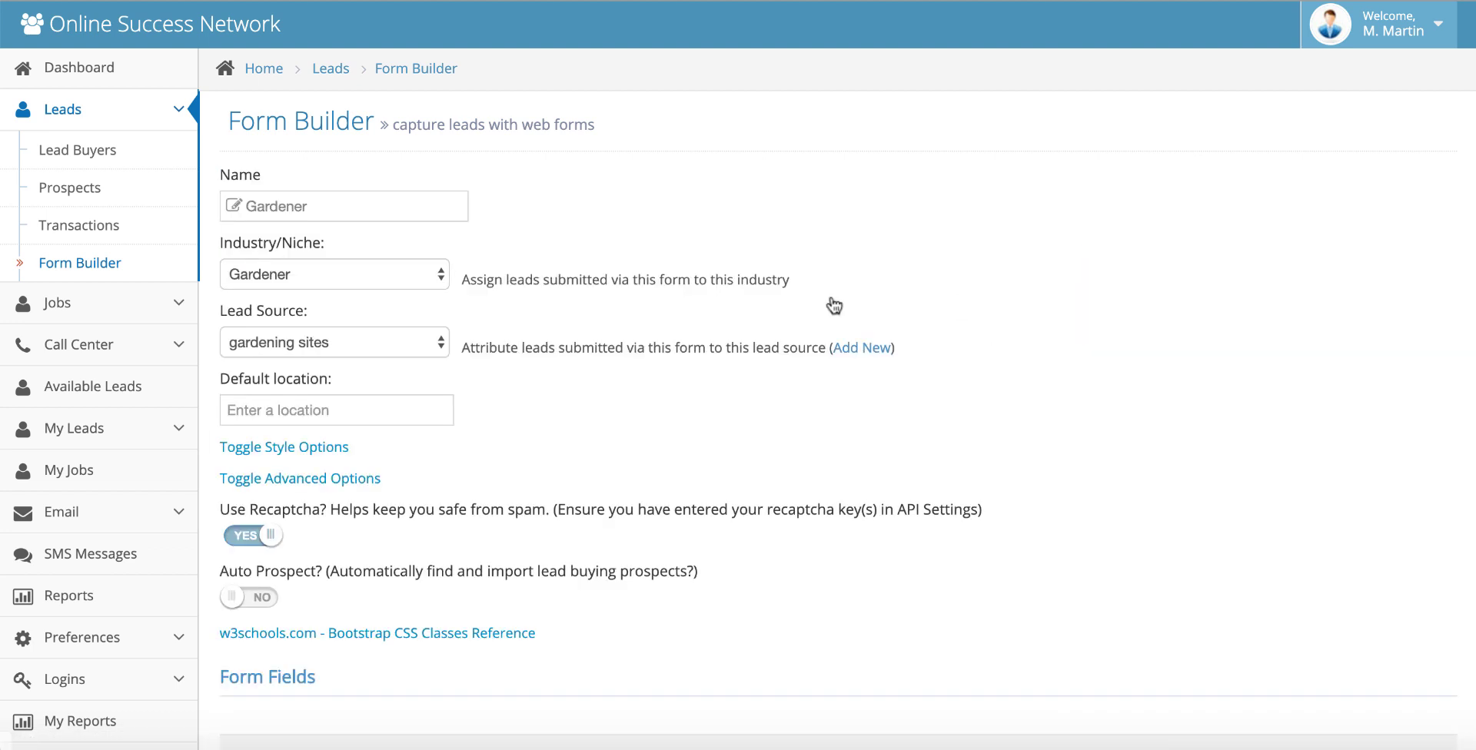
scroll(377, 289, down, 1)
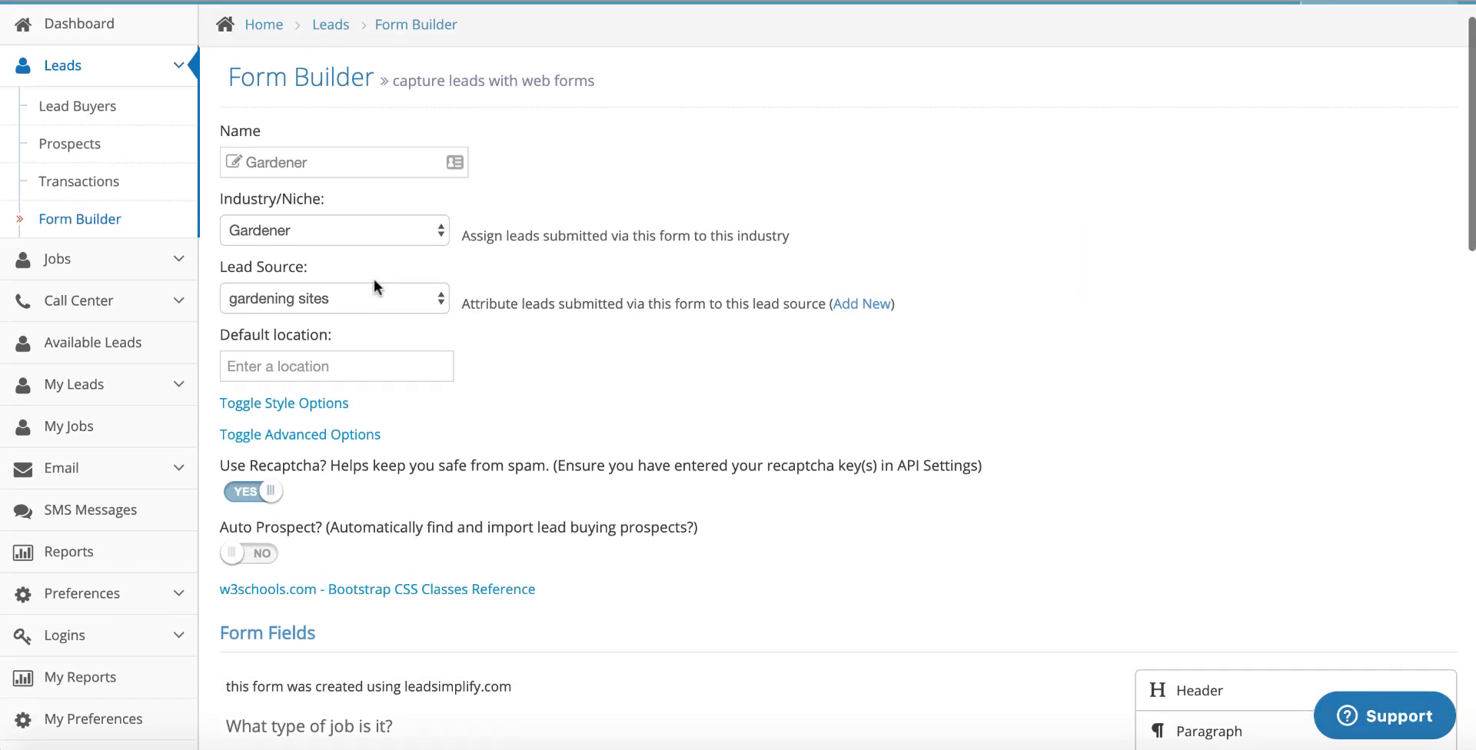
scroll(373, 289, down, 2)
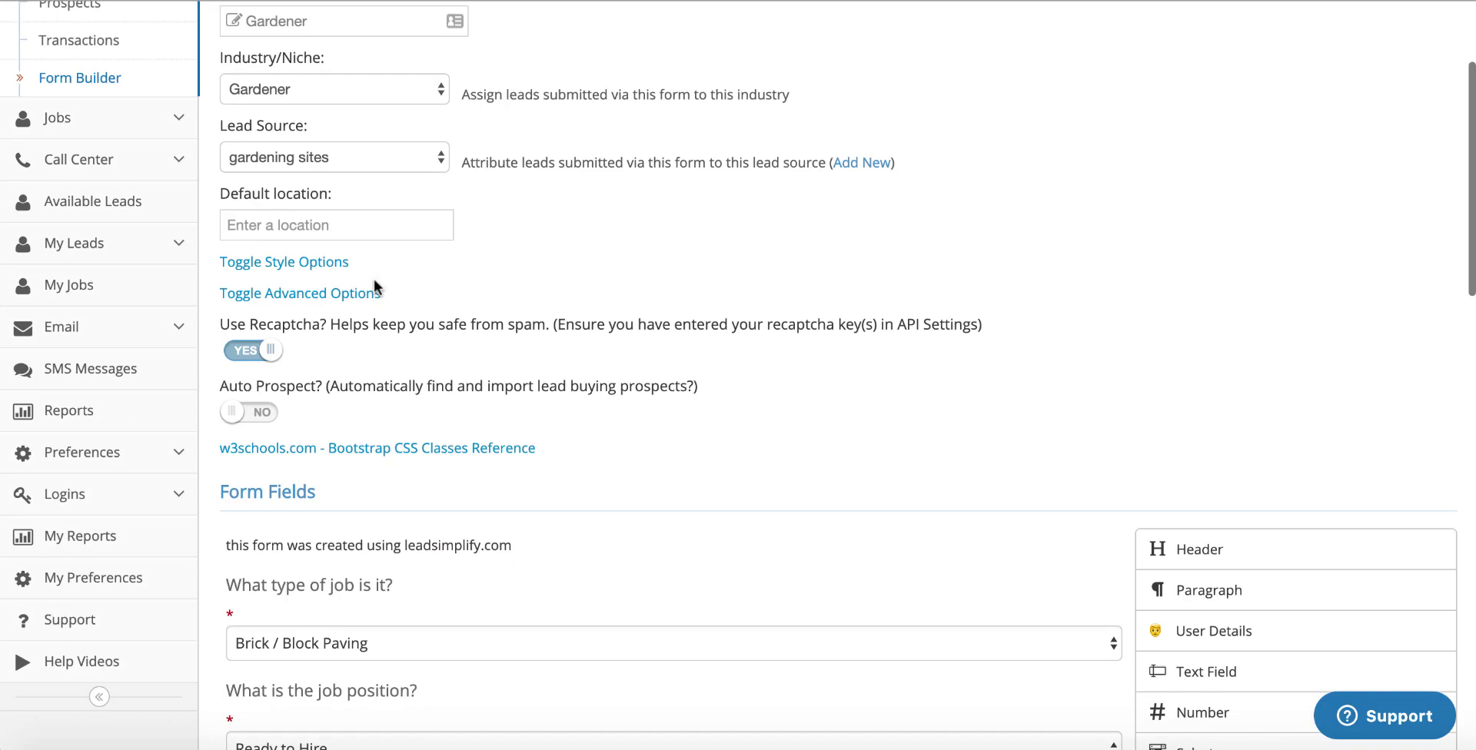
click(274, 260)
scroll(520, 406, down, 2)
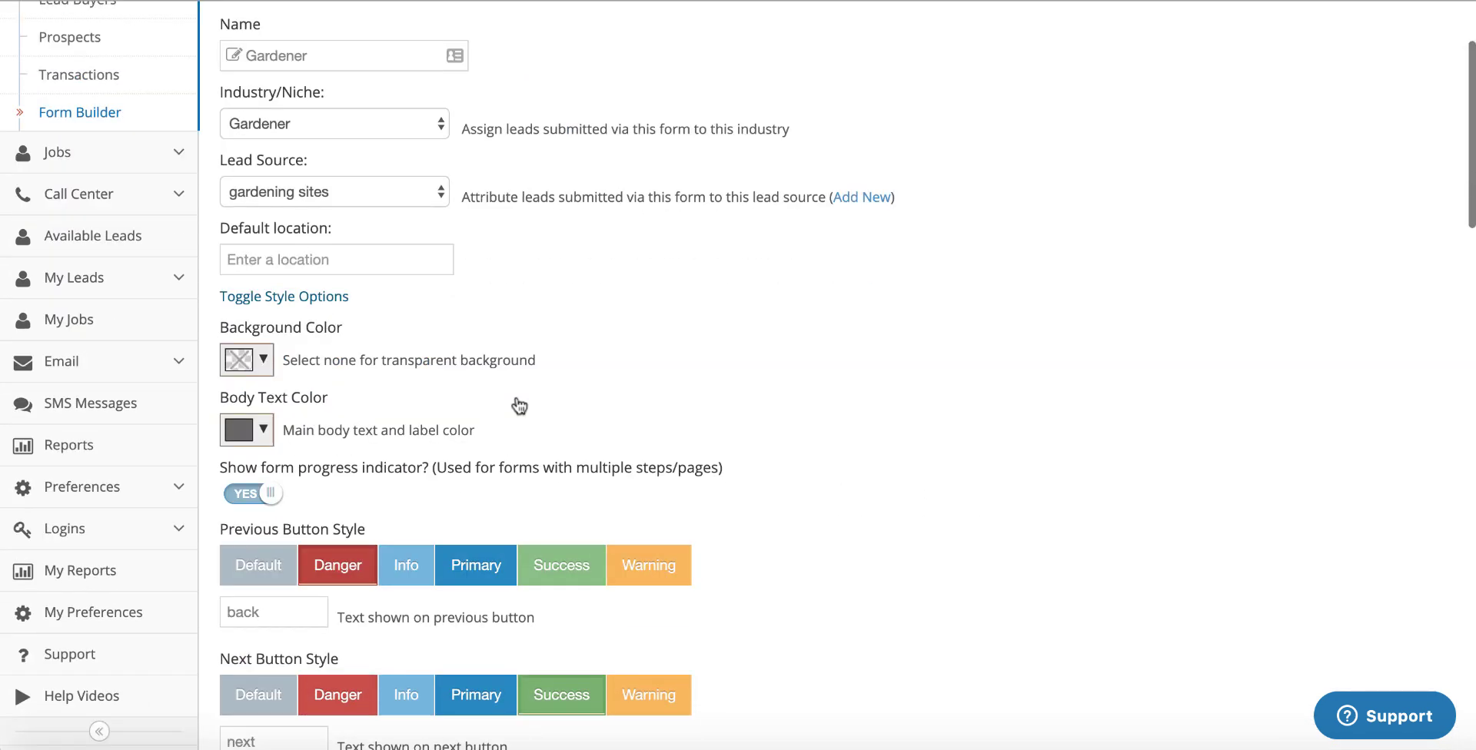
click(239, 362)
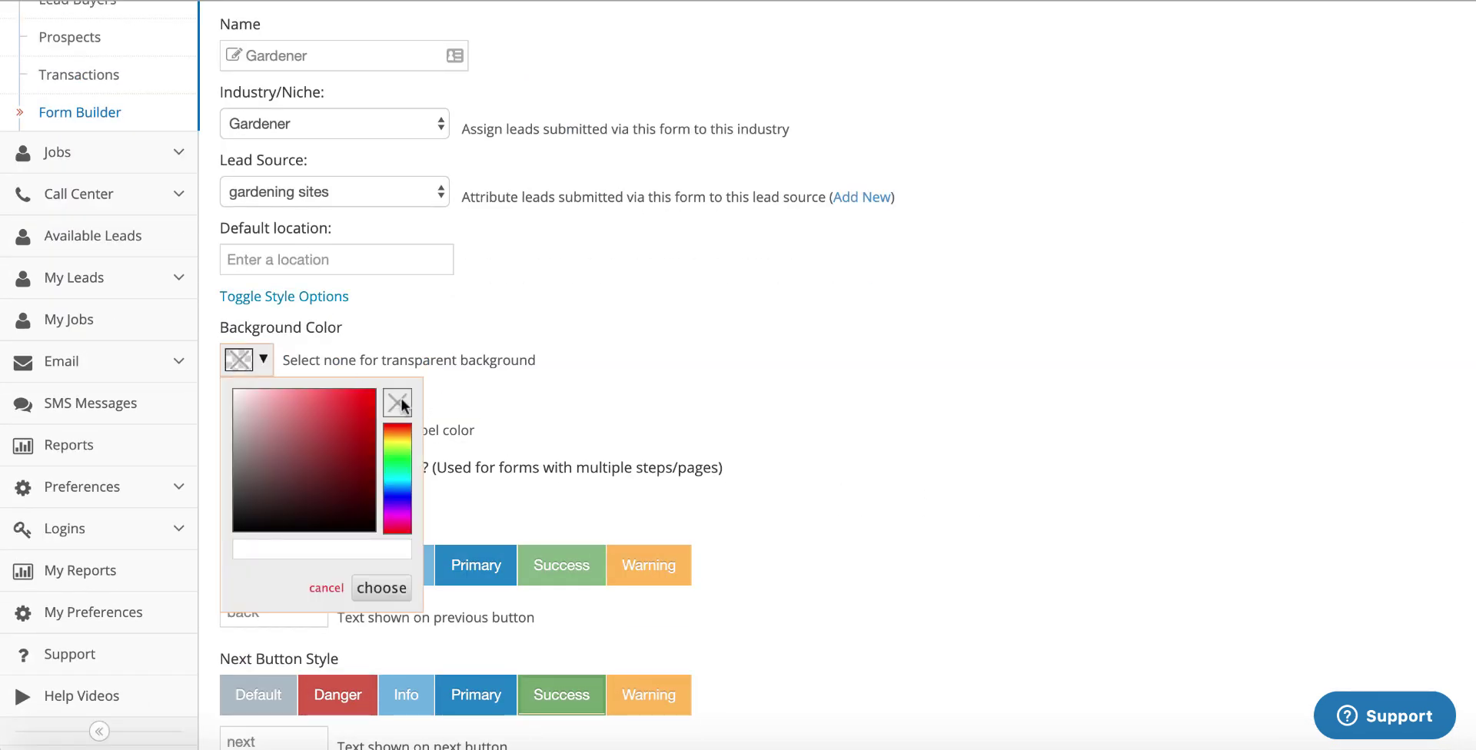
click(475, 335)
click(239, 431)
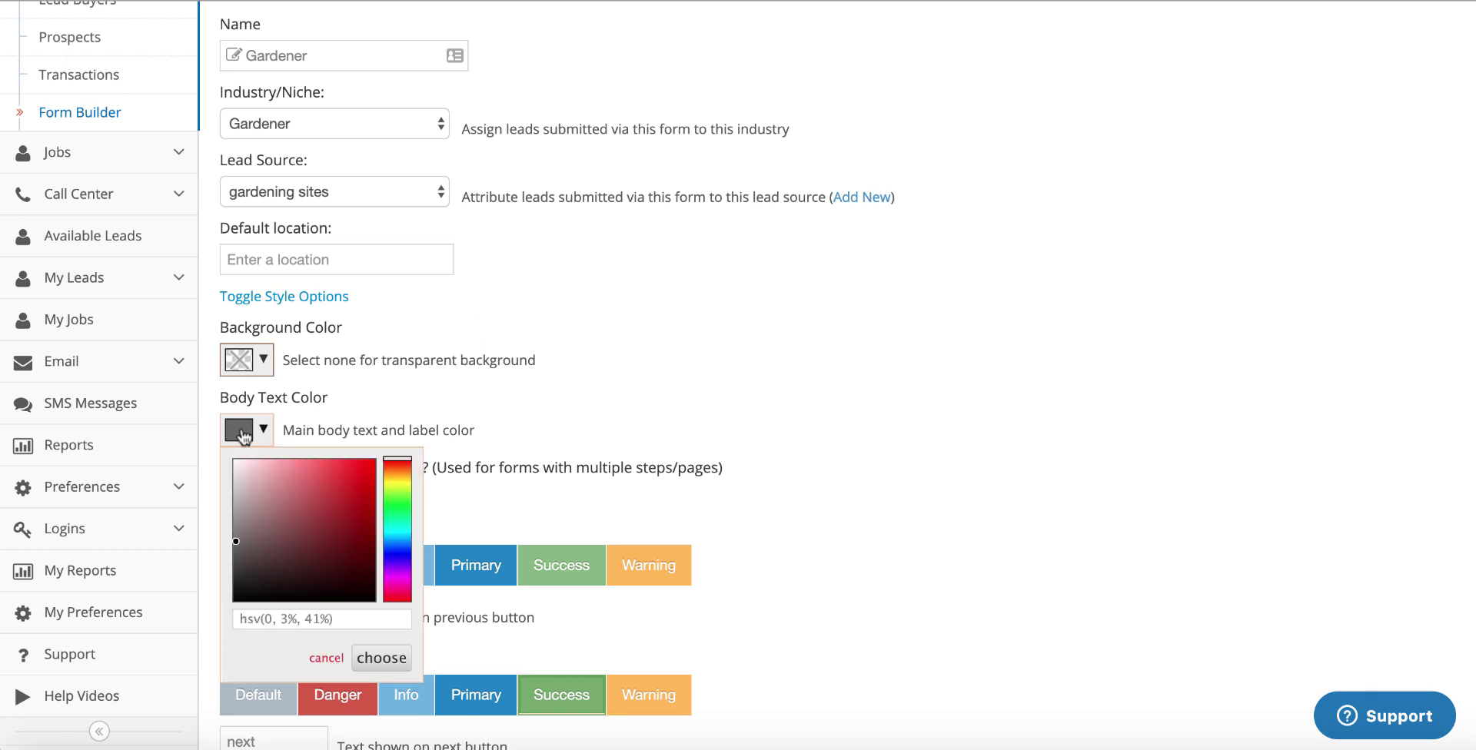
click(618, 354)
Set Next Button Style to Success and check the 'Get my FREE quotation!' submit text.
scroll(460, 309, down, 3)
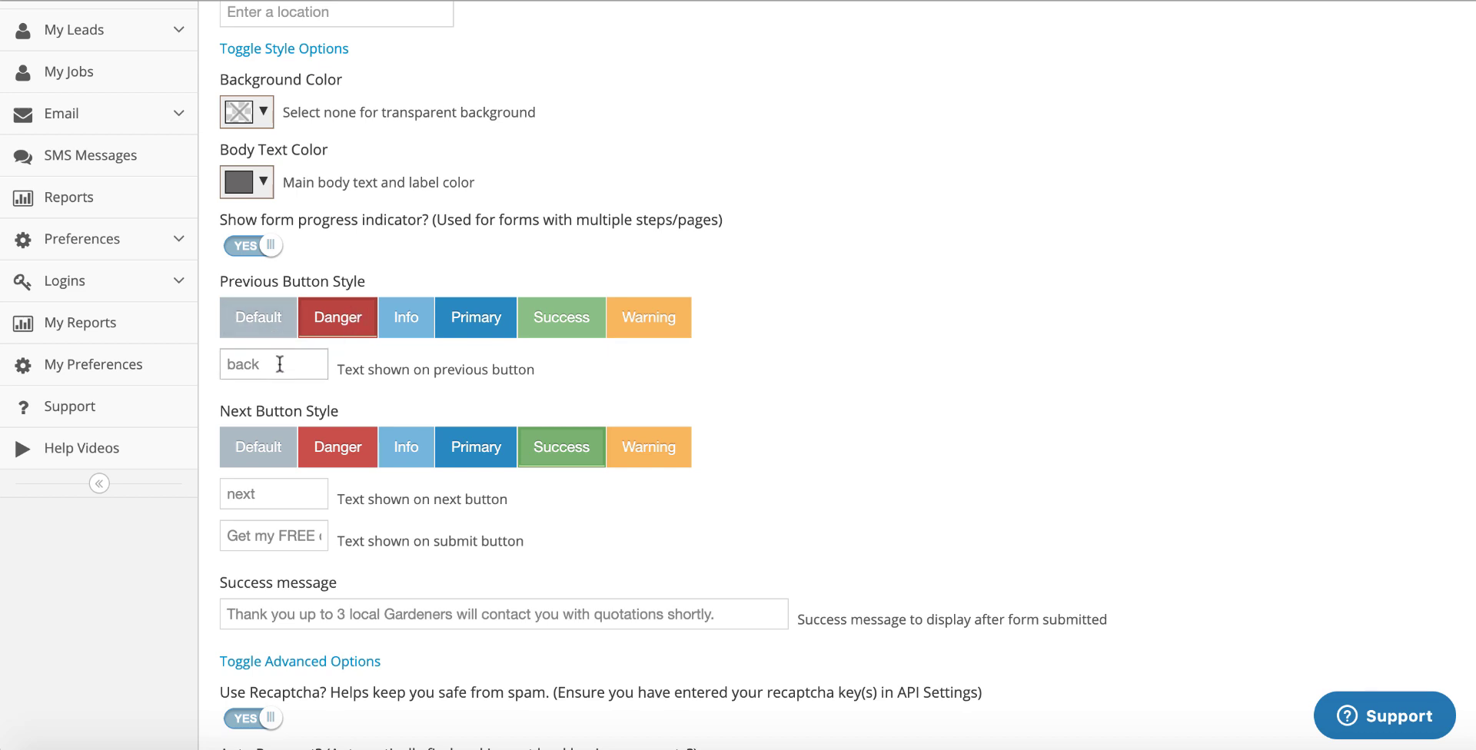
scroll(494, 395, down, 2)
click(570, 287)
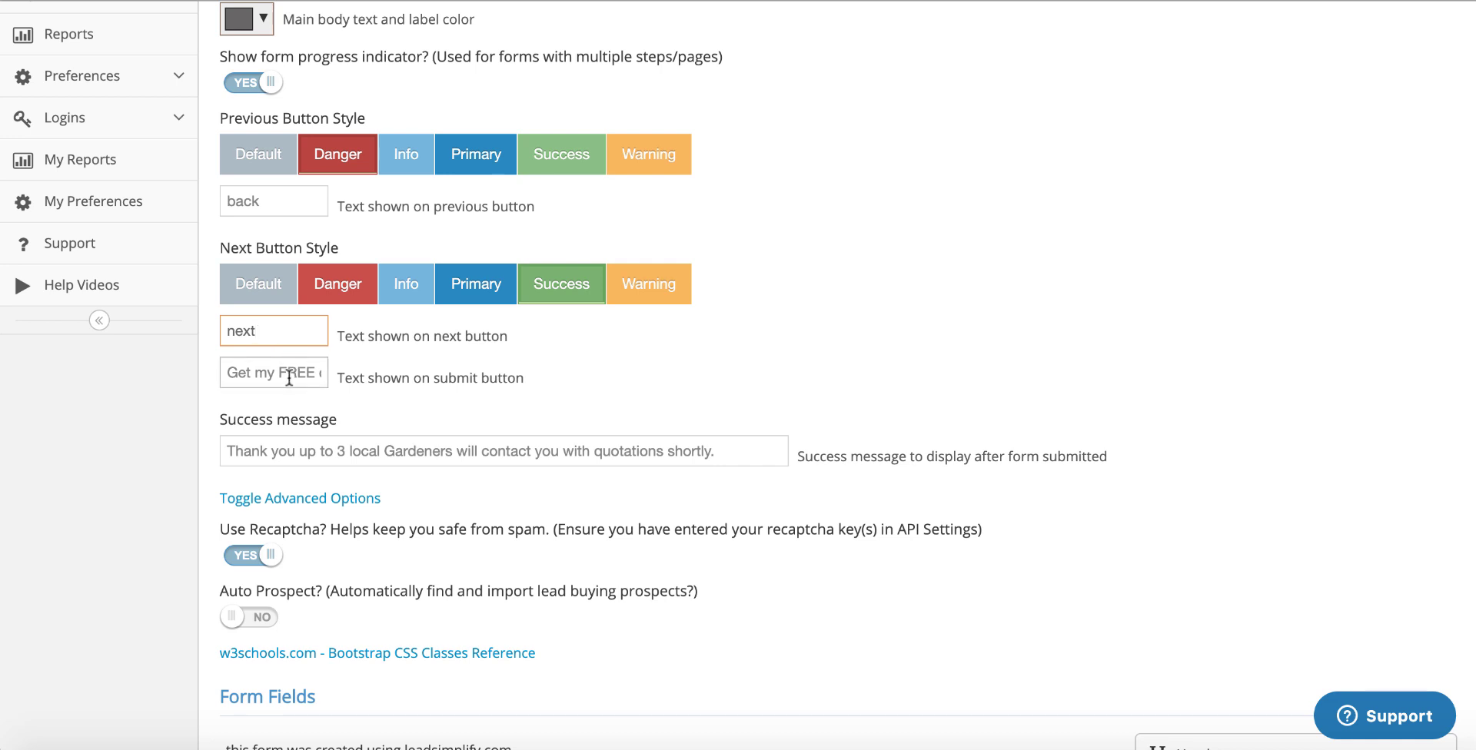
drag(289, 378, 365, 378)
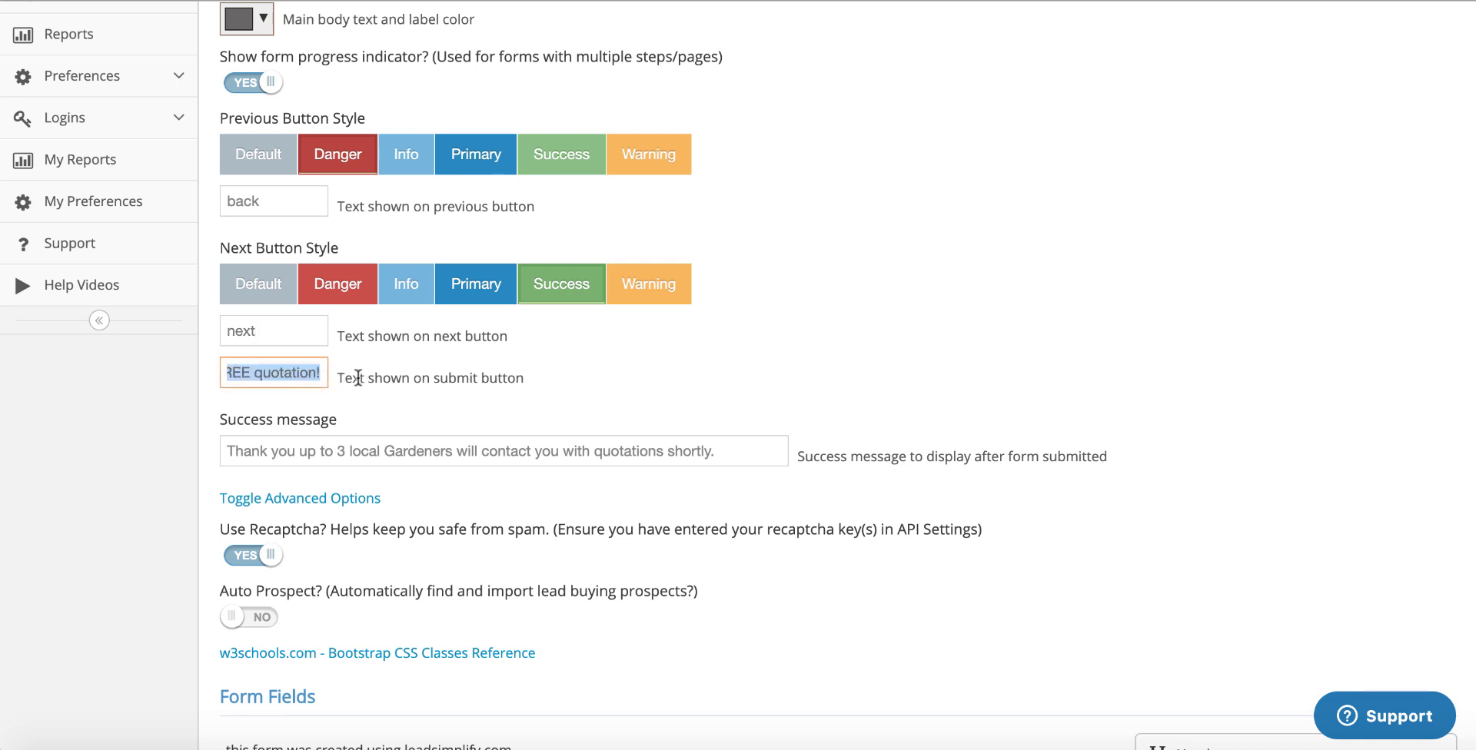
click(535, 365)
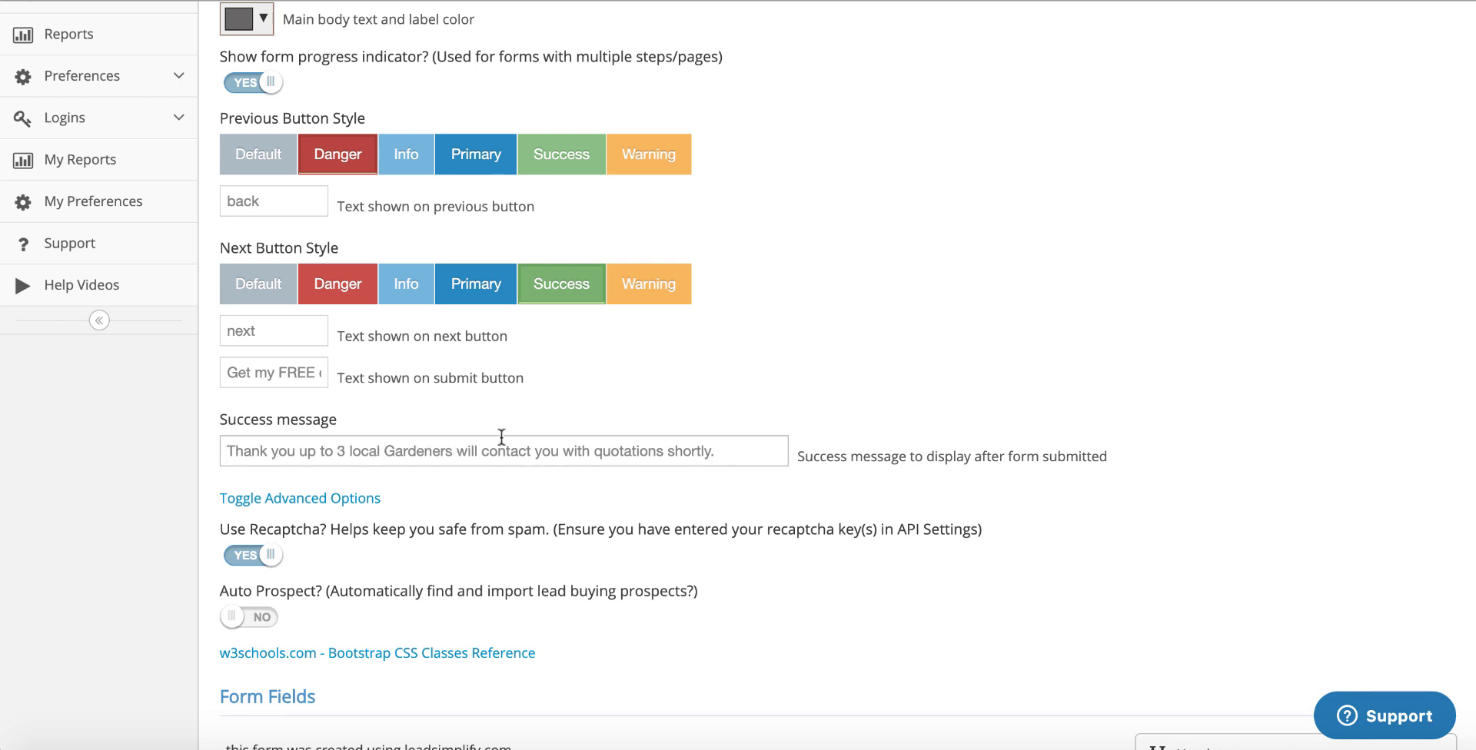
Review the Gardener form settings down to the bottom of the editor.
scroll(860, 362, up, 7)
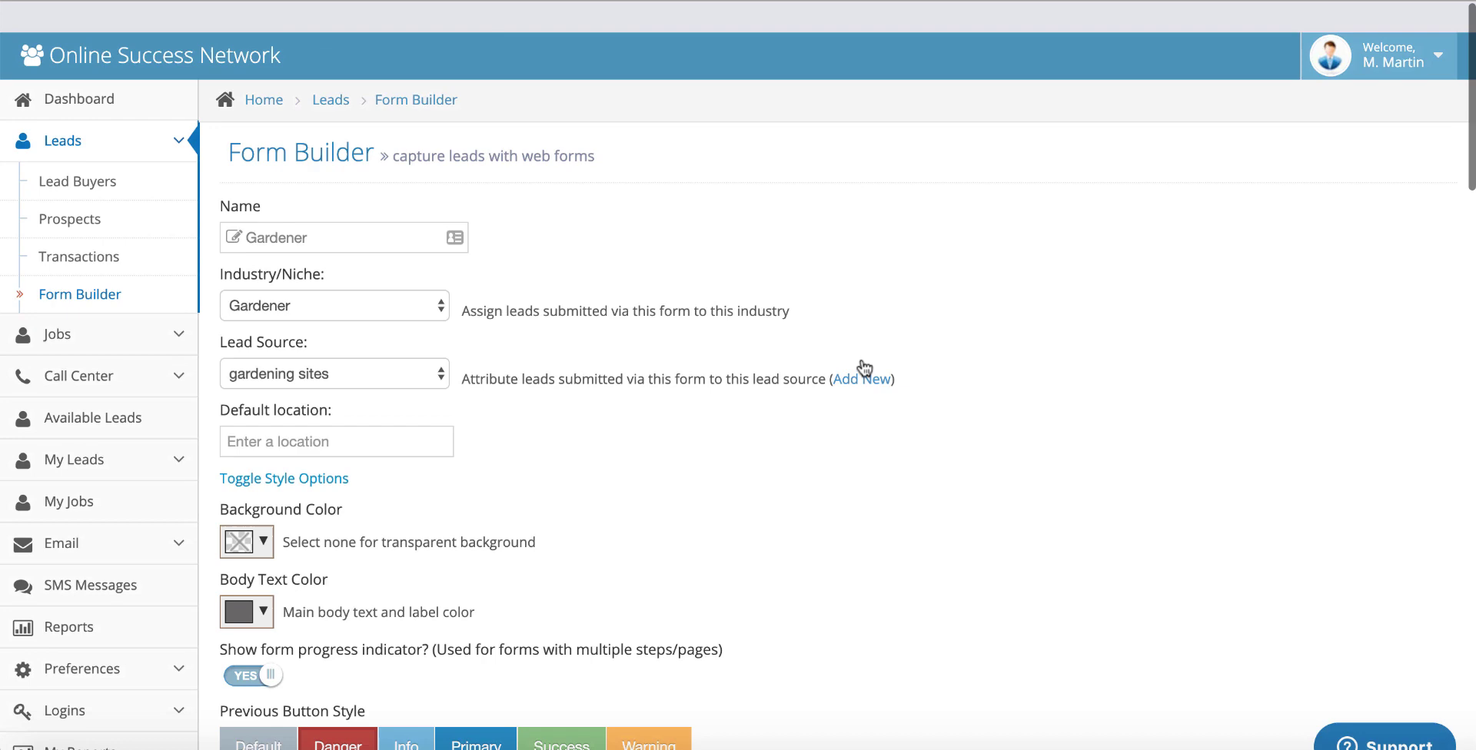
scroll(1083, 317, down, 20)
scroll(1076, 230, up, 15)
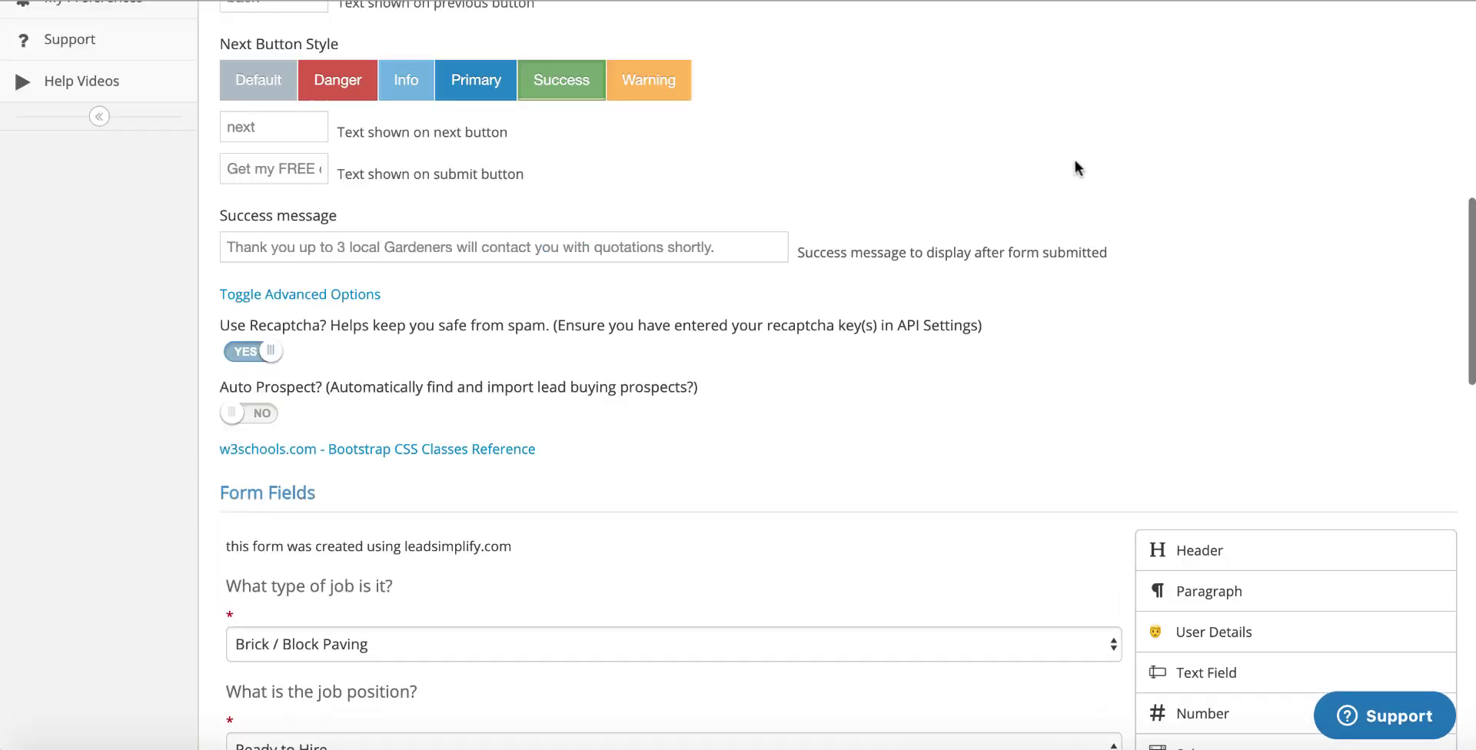
scroll(982, 369, down, 4)
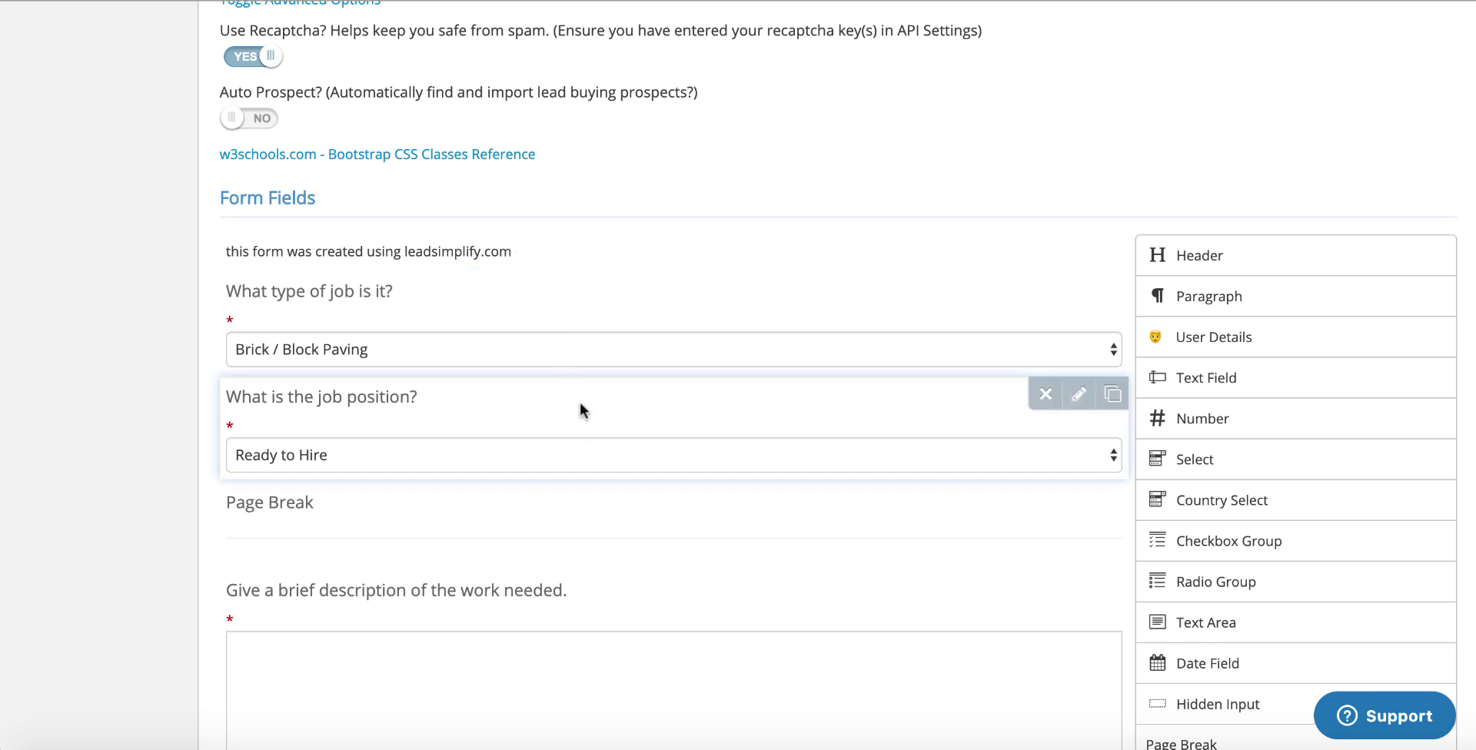
scroll(604, 429, down, 2)
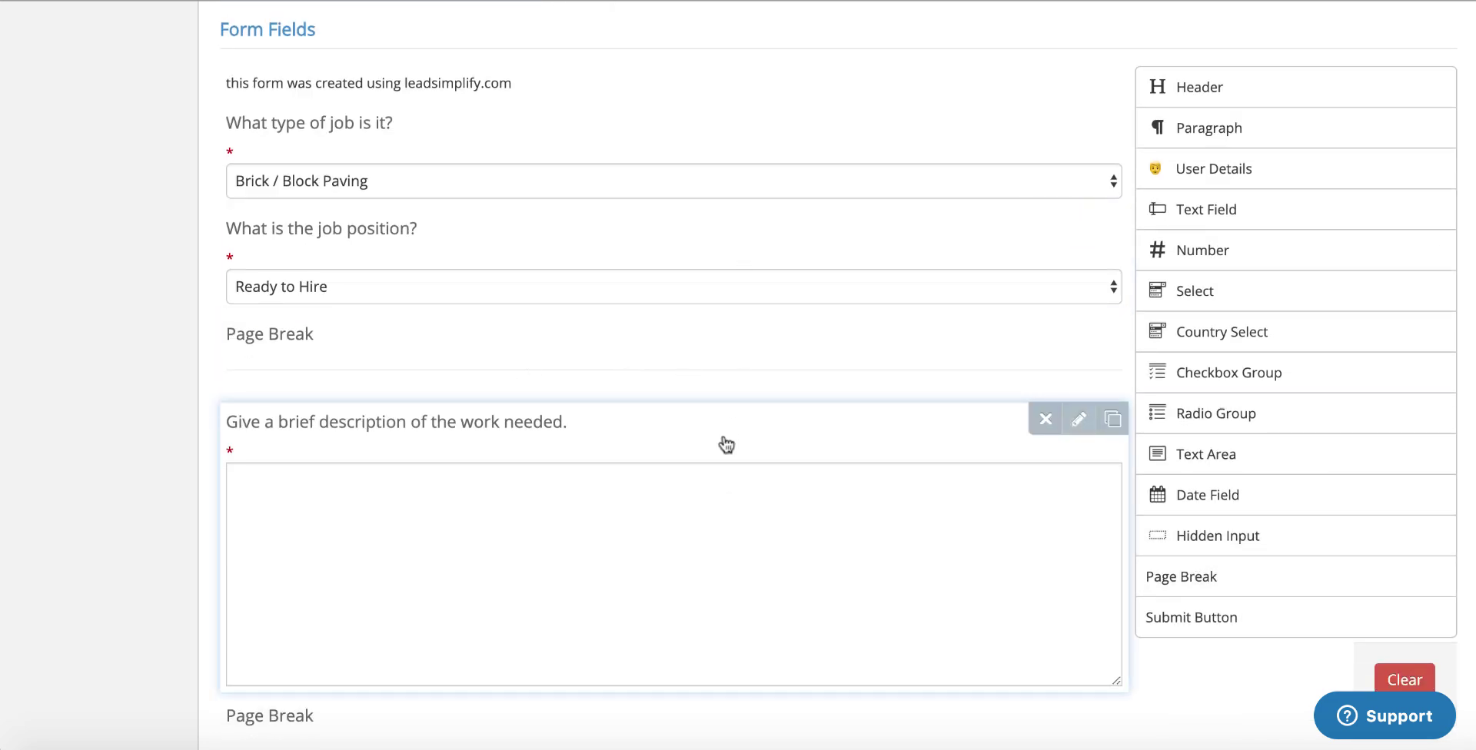
scroll(728, 419, up, 4)
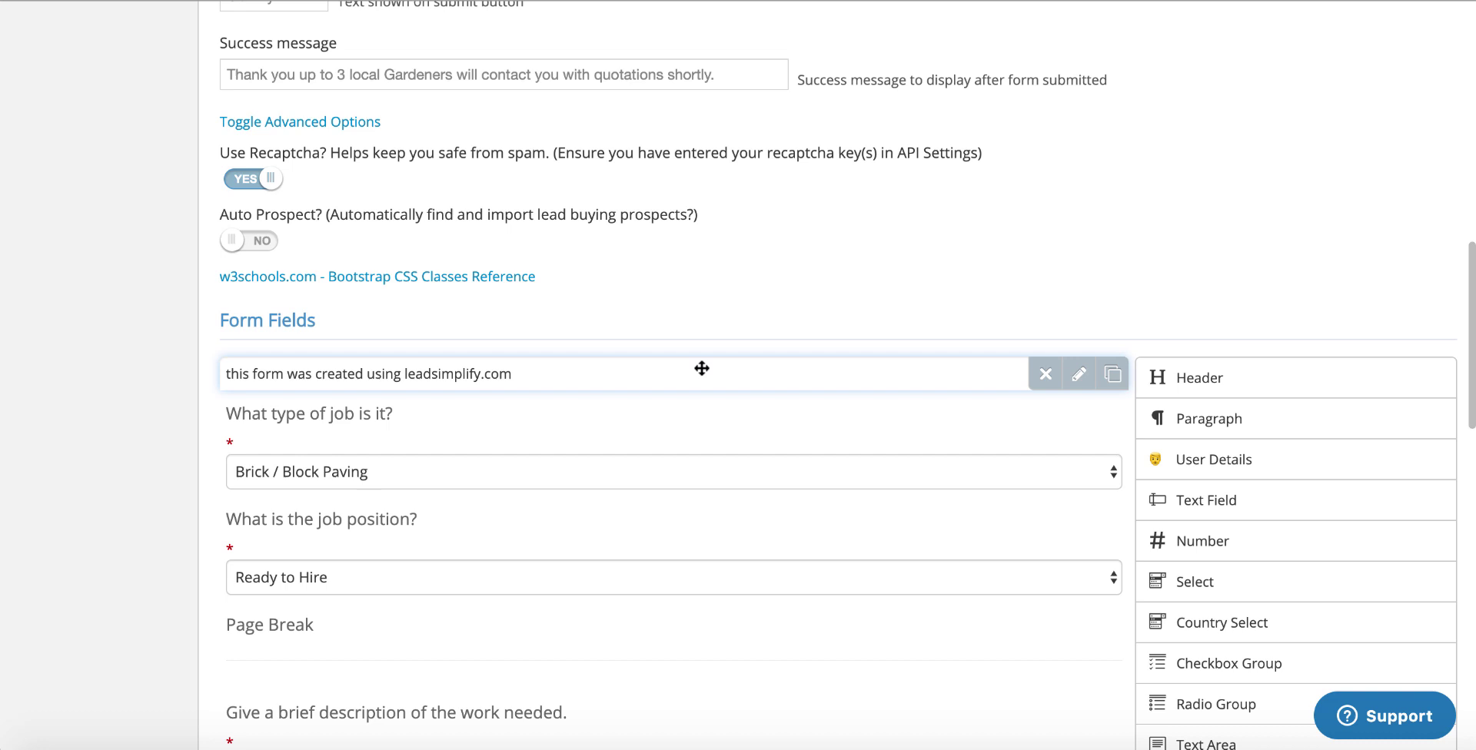
drag(697, 382, 703, 351)
scroll(704, 350, down, 6)
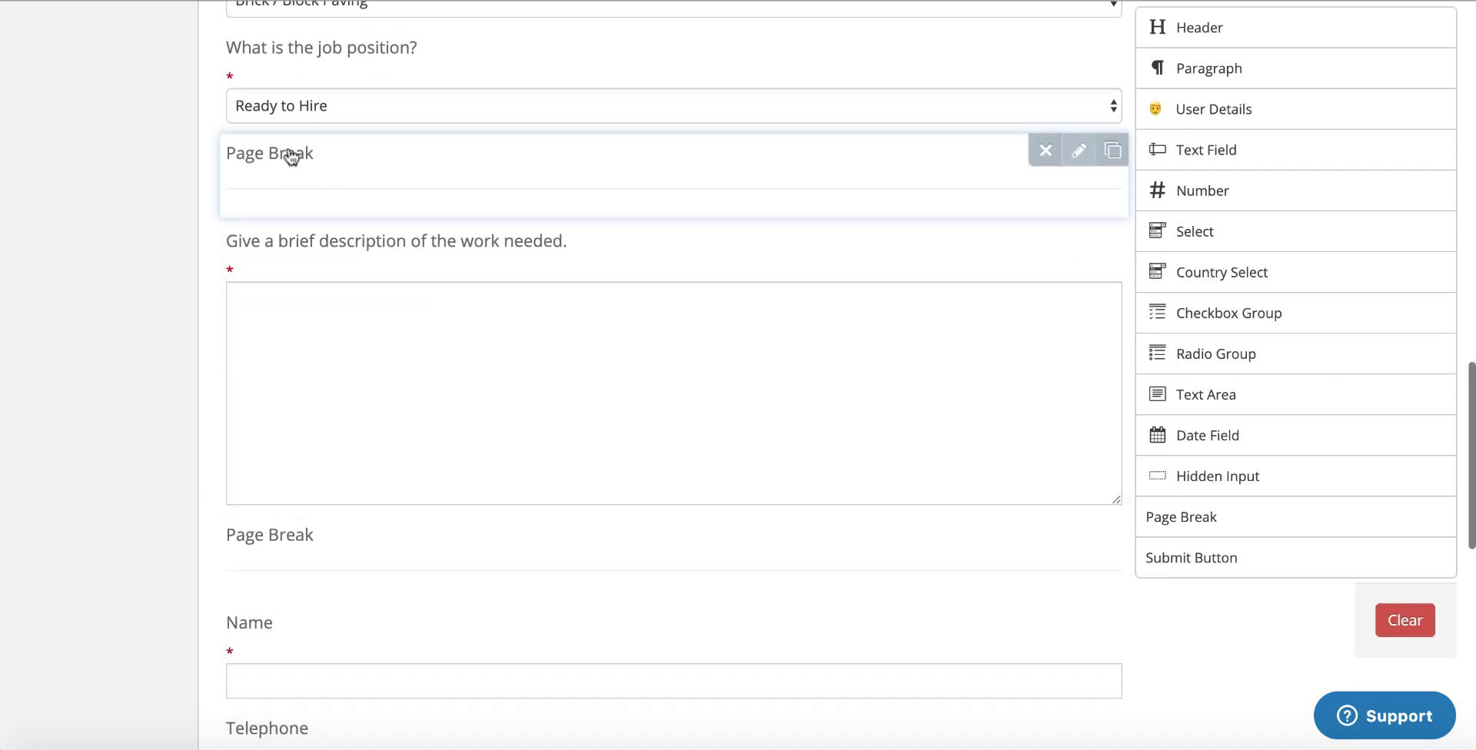
scroll(542, 454, up, 1)
scroll(541, 455, down, 2)
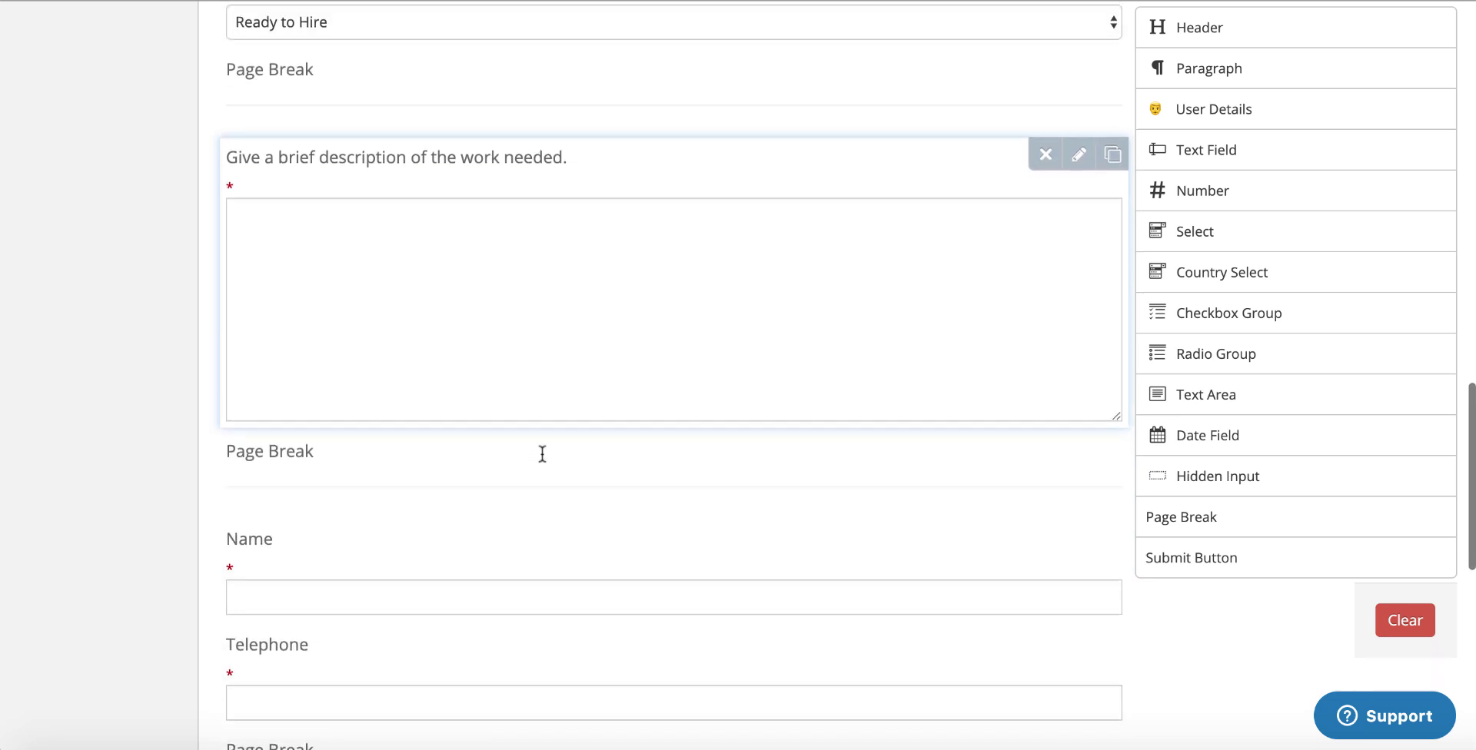
scroll(523, 385, up, 1)
scroll(537, 379, down, 6)
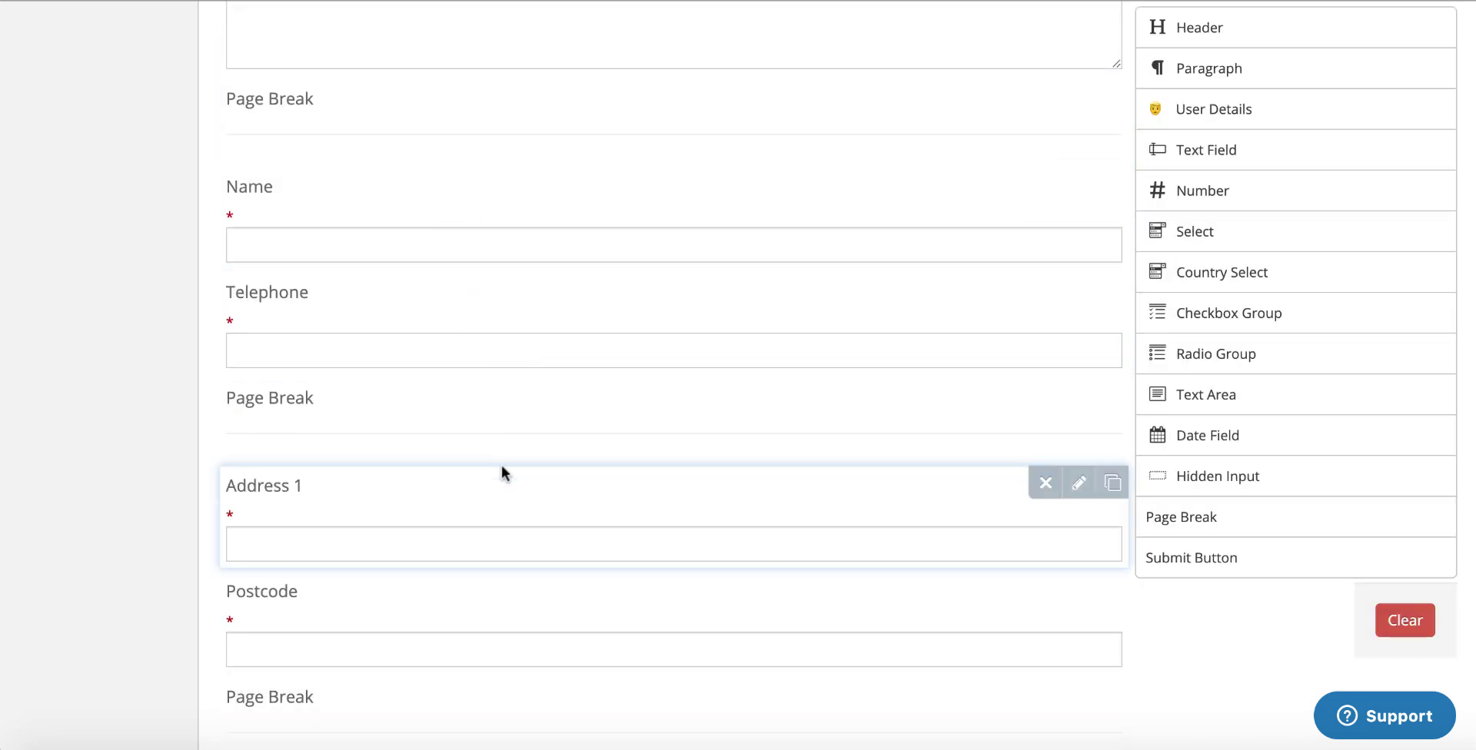
scroll(500, 462, down, 3)
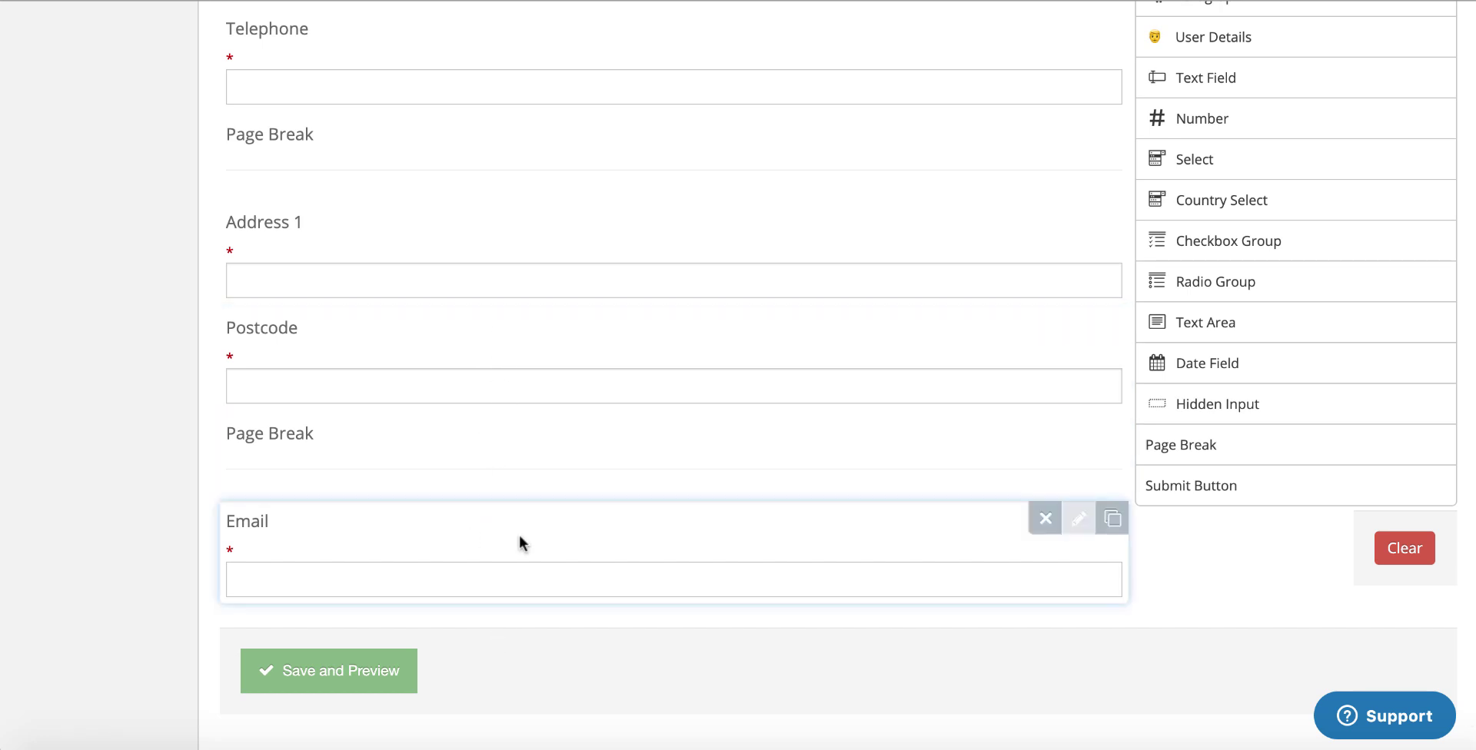
scroll(579, 254, up, 20)
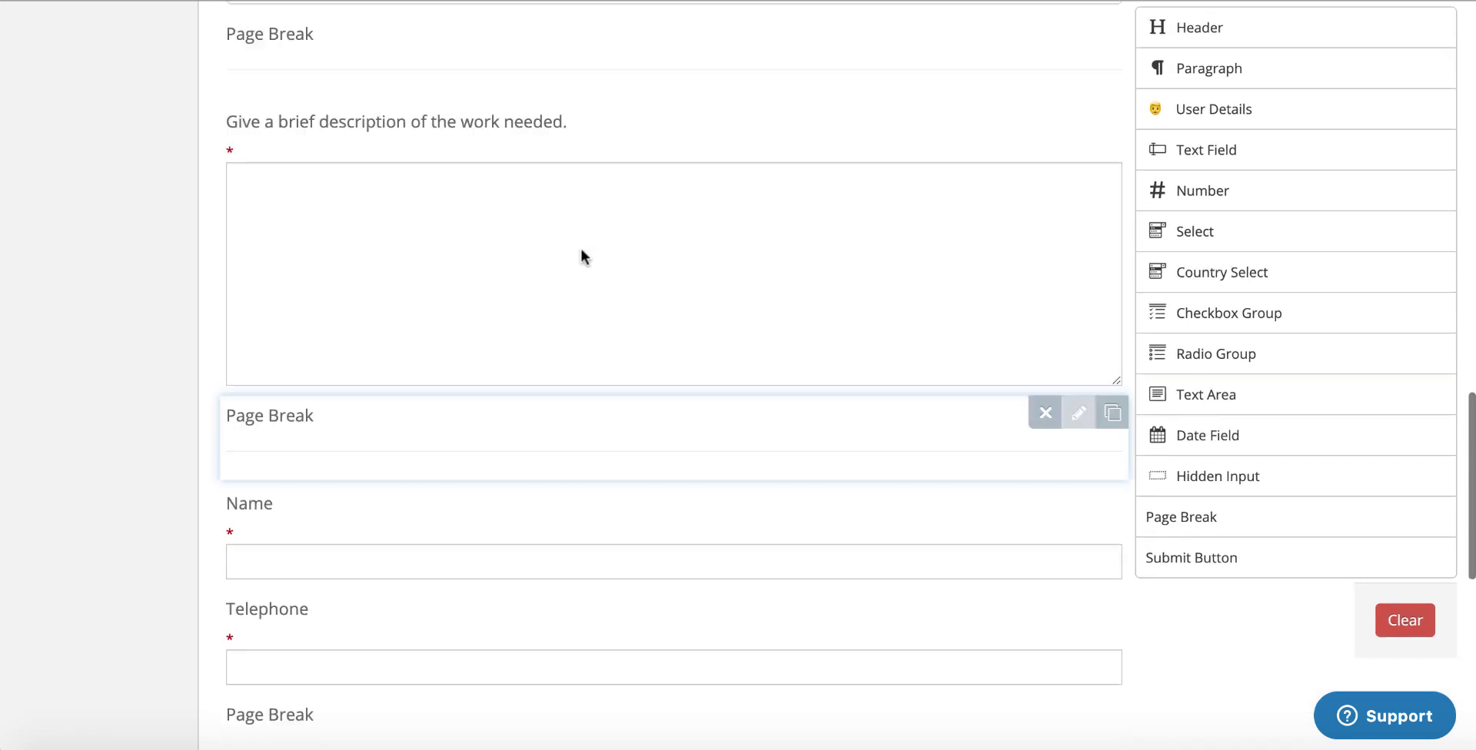
scroll(580, 257, down, 20)
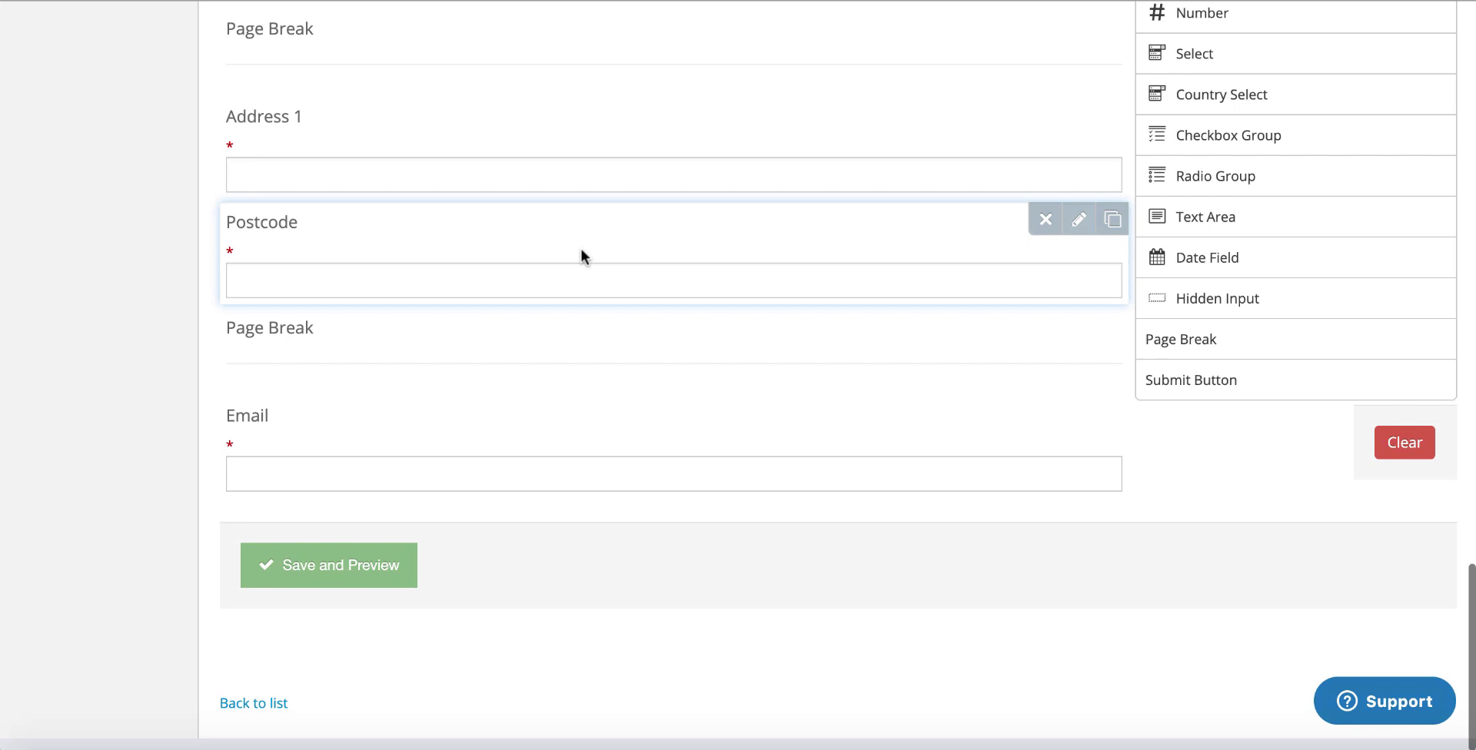
scroll(581, 257, up, 20)
scroll(958, 507, down, 10)
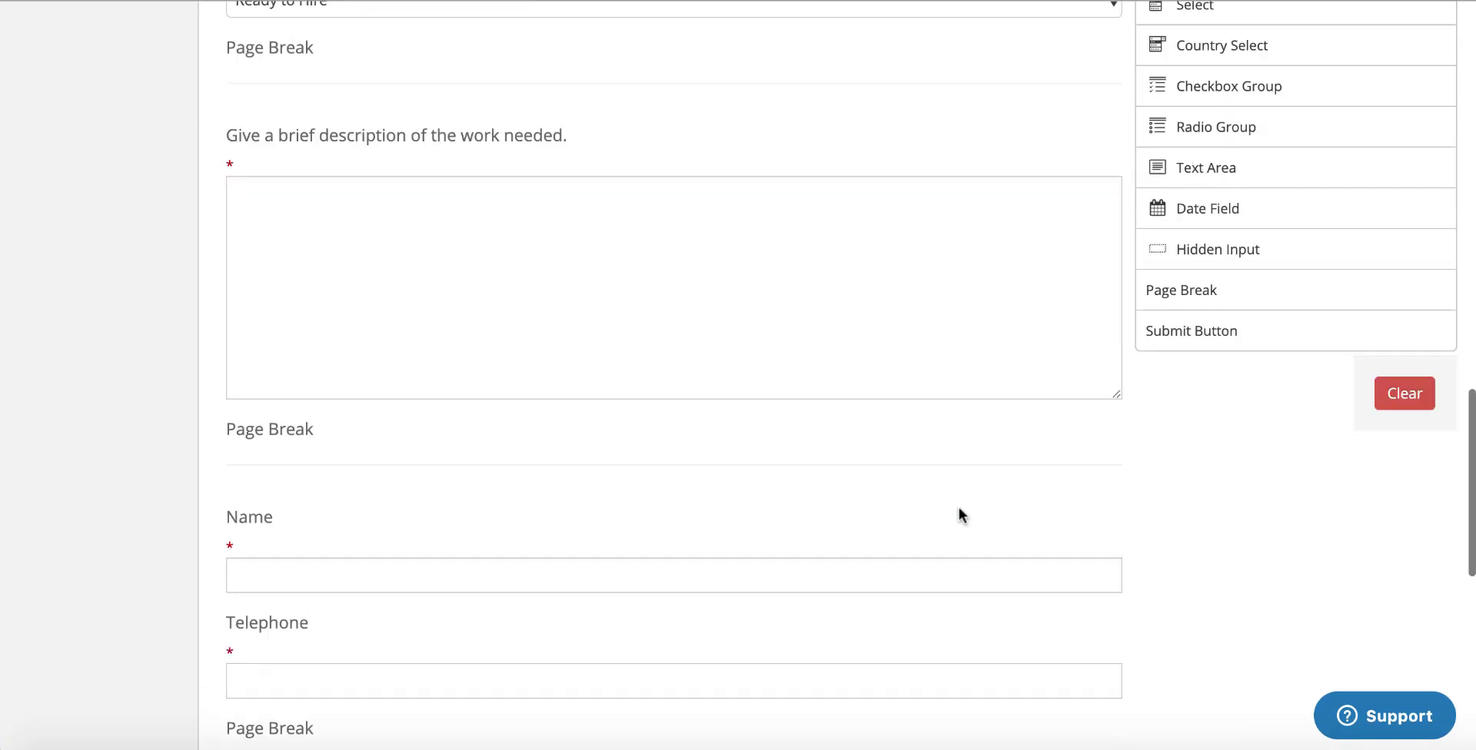
scroll(958, 508, up, 15)
scroll(961, 517, down, 20)
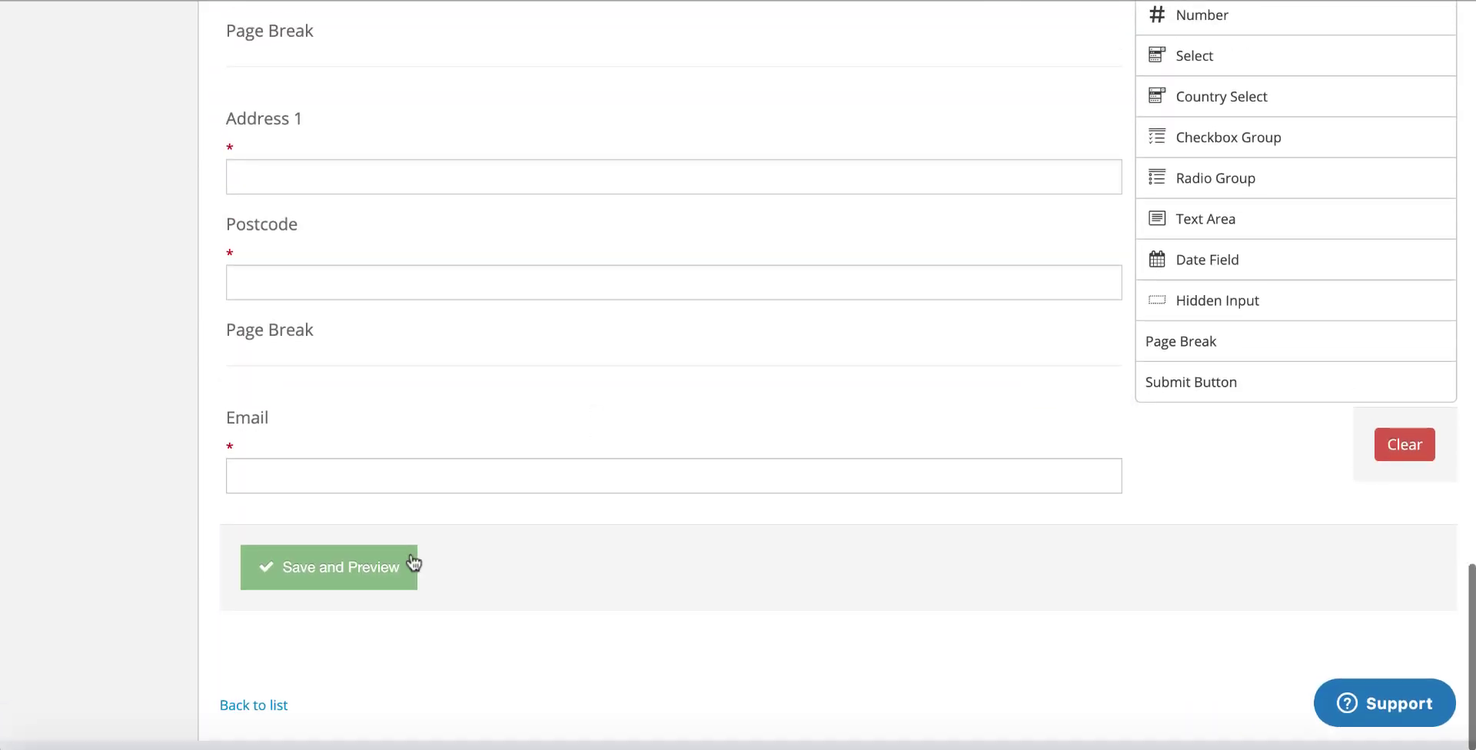
Save and preview the form, then copy its iframe embed code.
click(330, 581)
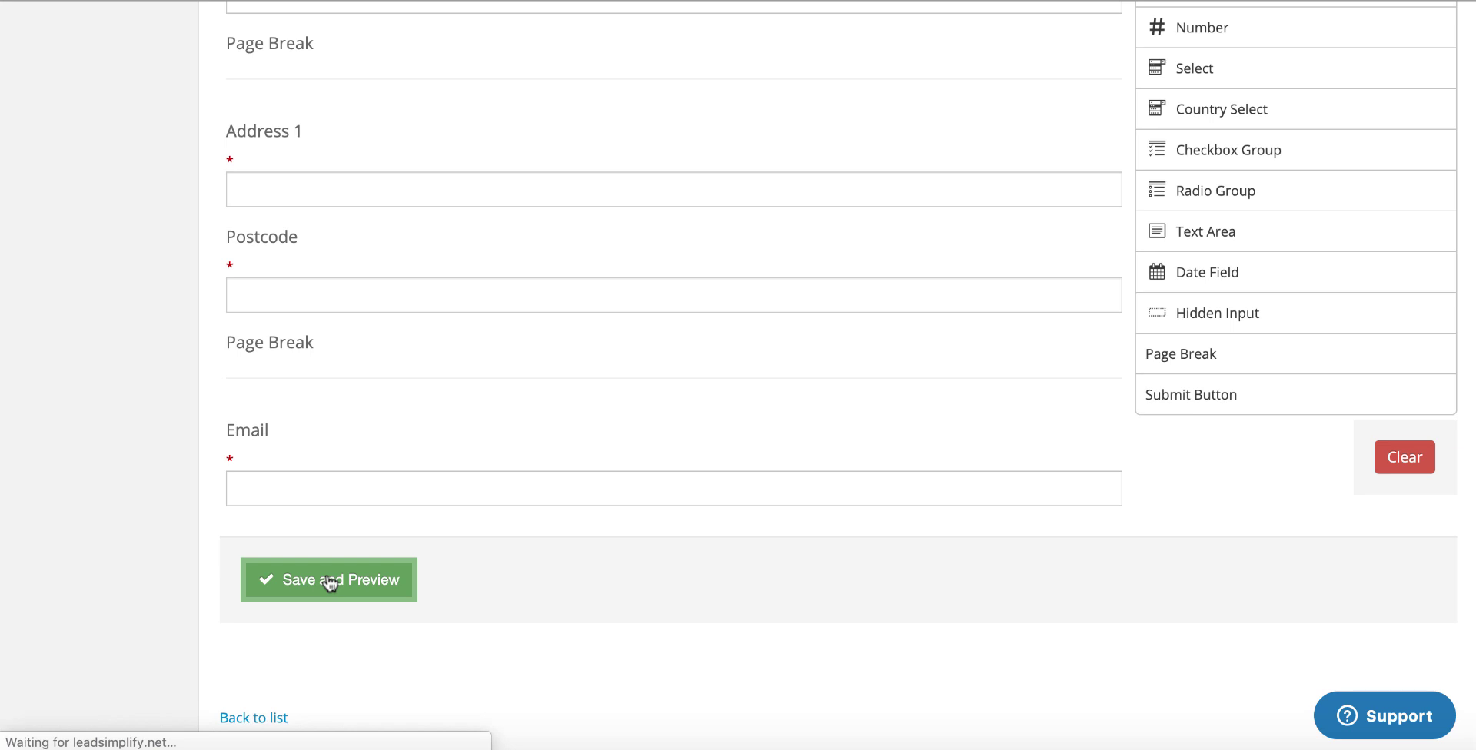
mouse_move(659, 376)
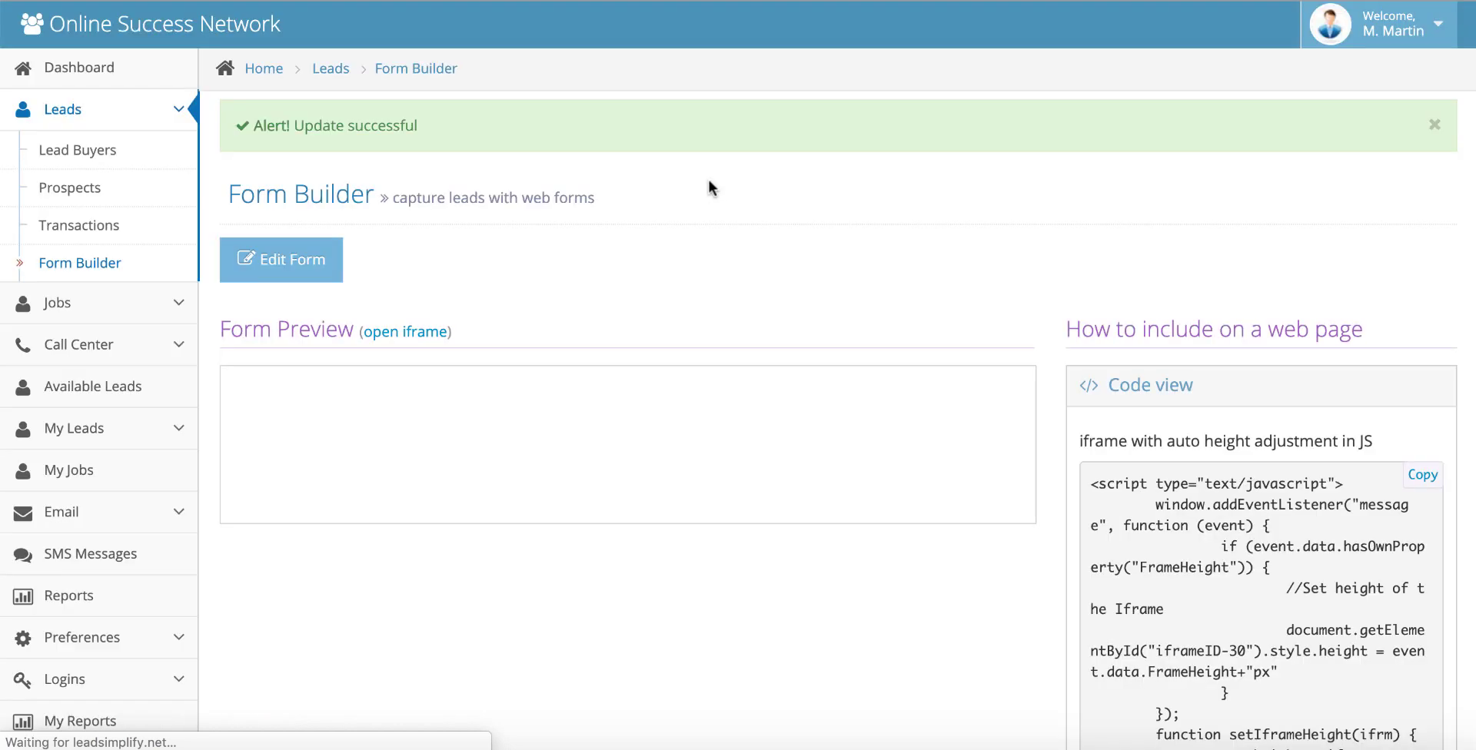
click(1423, 474)
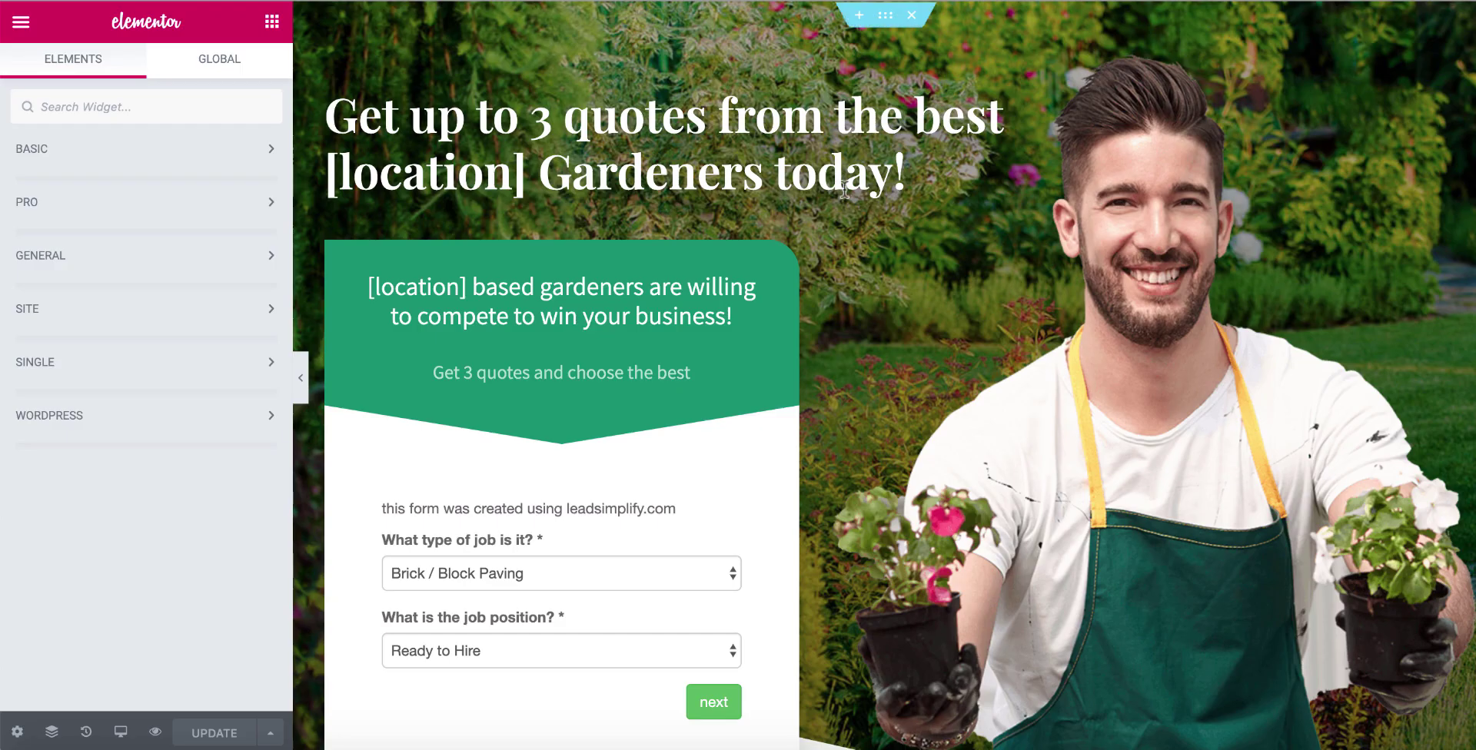
Drop an Inner Section into the left column of the two-column section.
scroll(772, 428, down, 5)
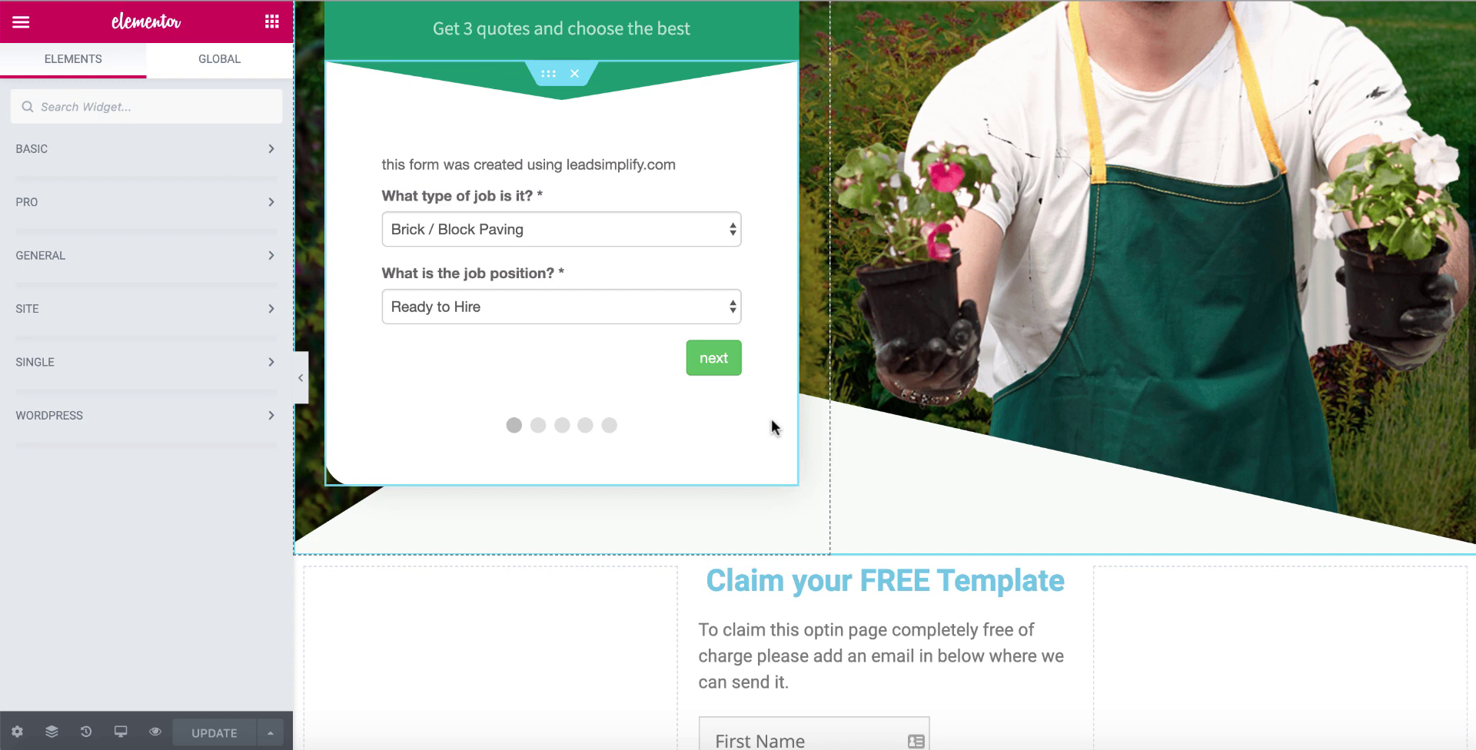
scroll(653, 455, up, 3)
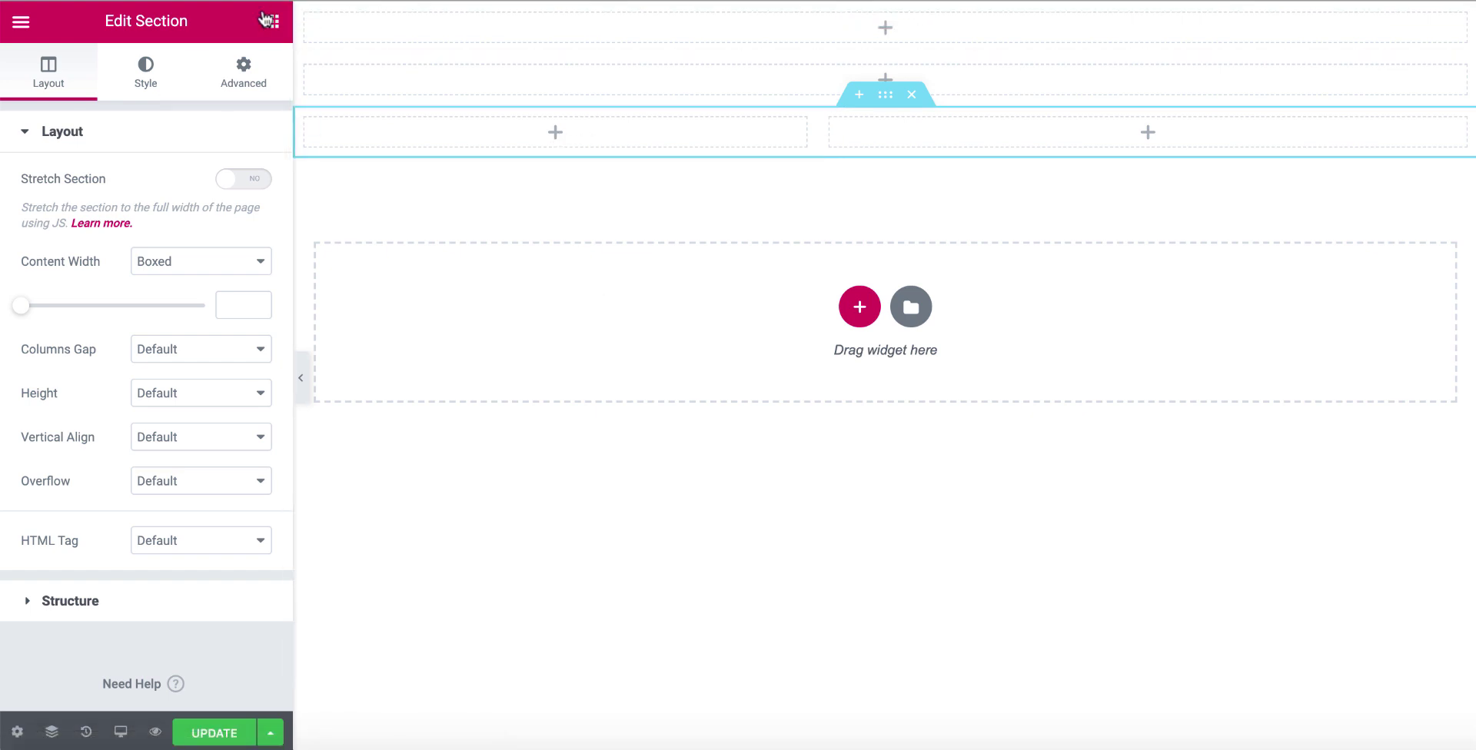
click(272, 27)
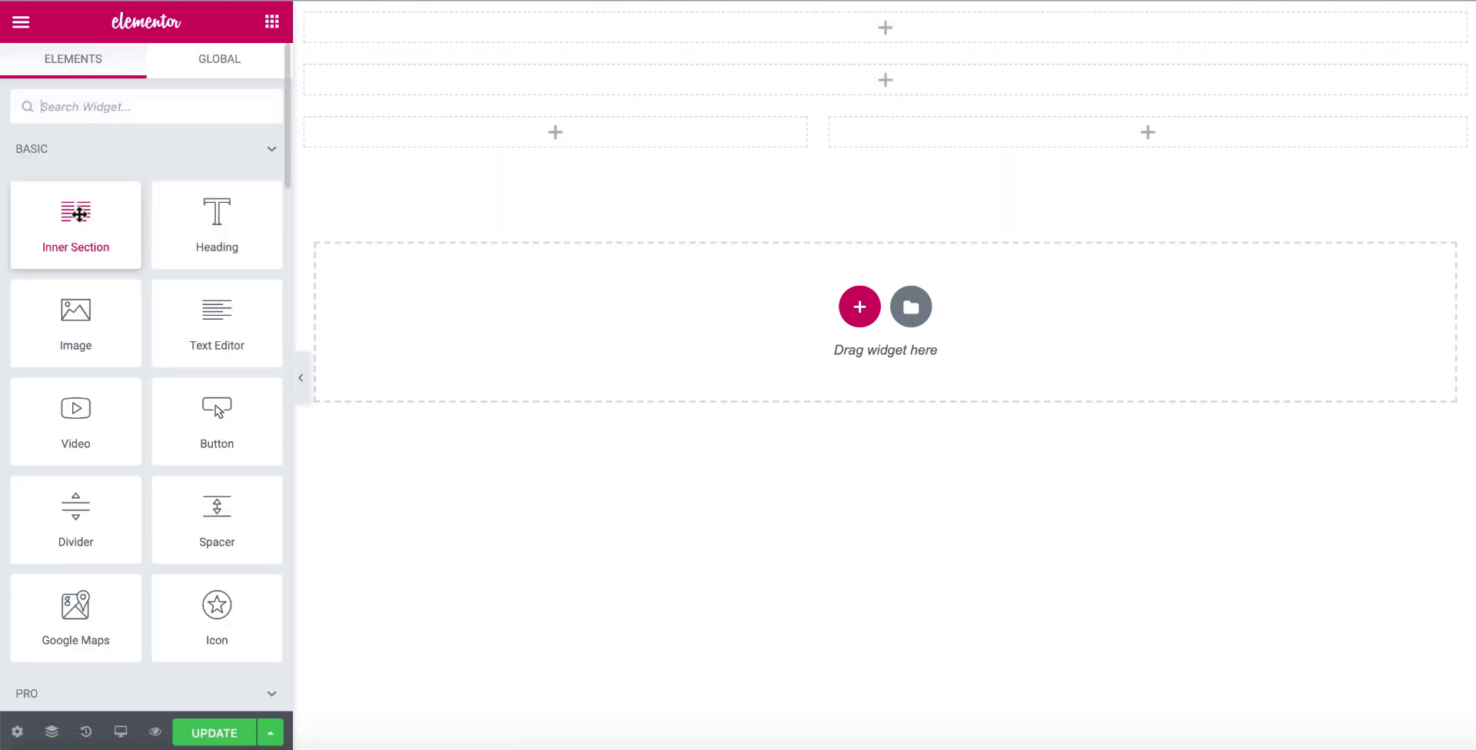
drag(76, 215, 567, 135)
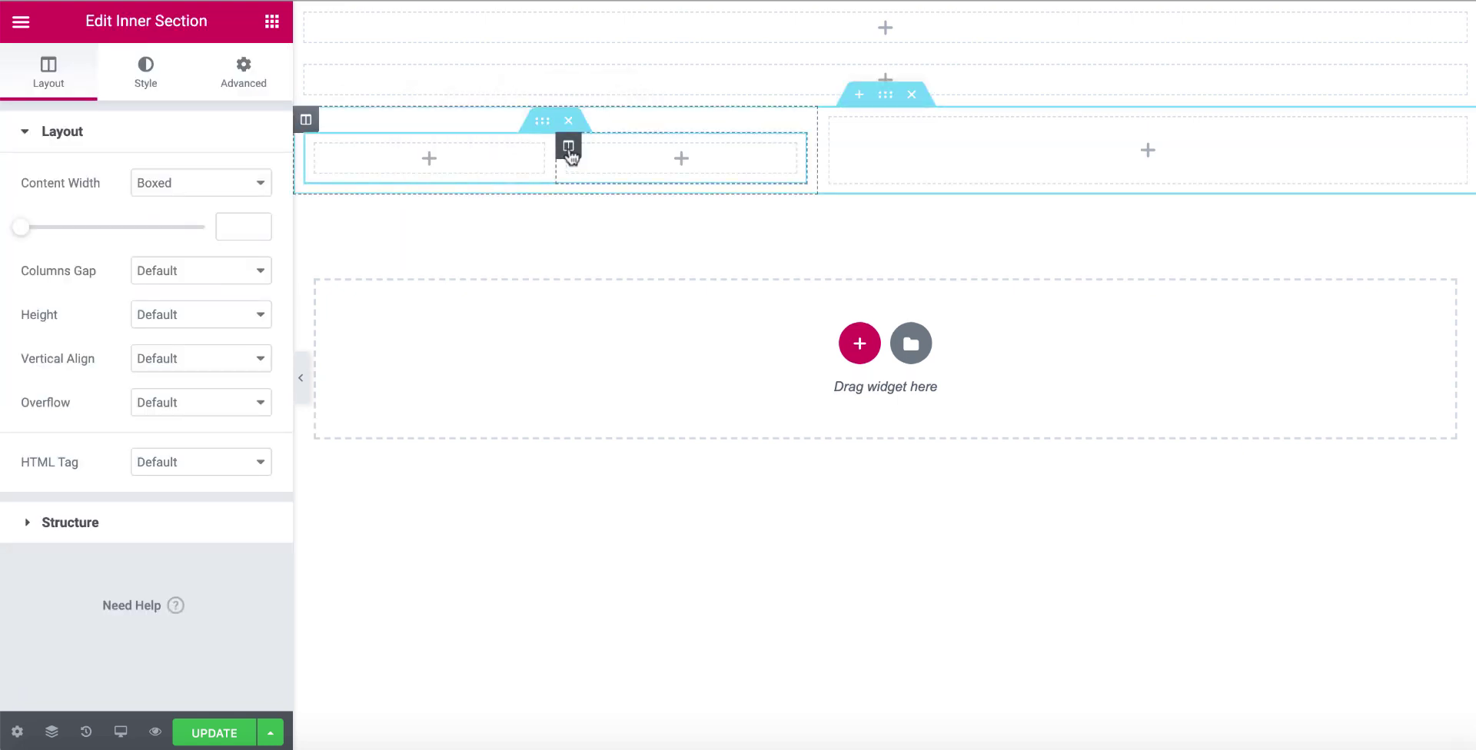
Delete the inner section's second column, then duplicate the inner section below it.
right_click(570, 149)
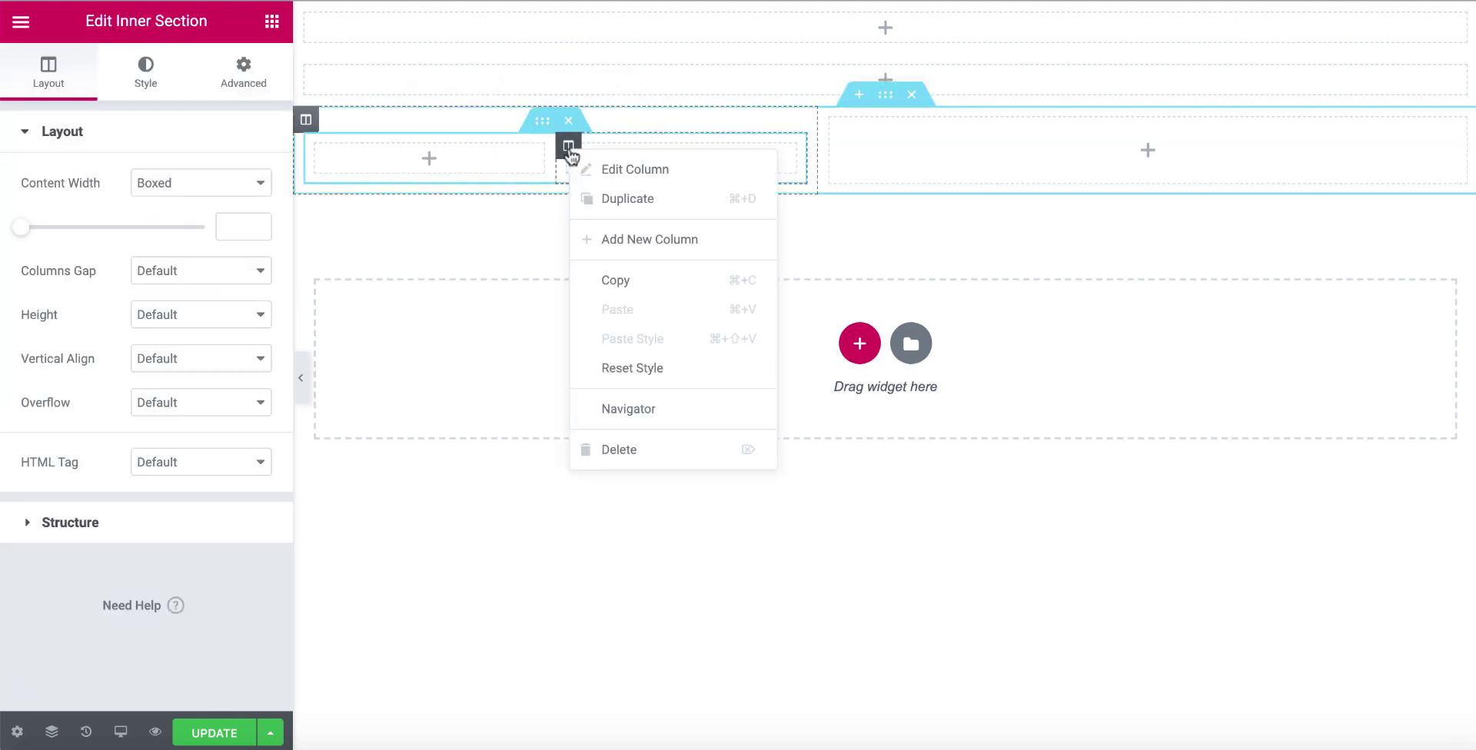
click(621, 453)
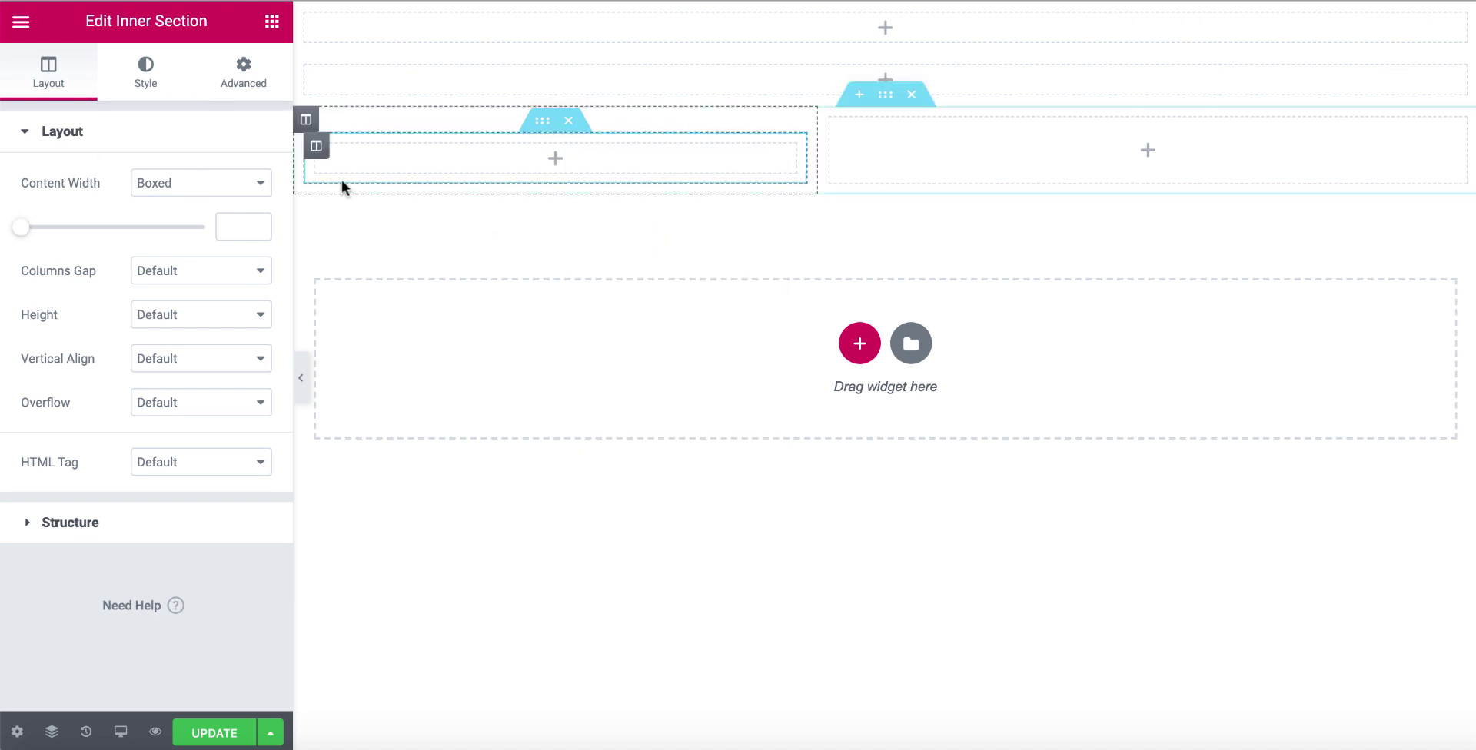
right_click(542, 122)
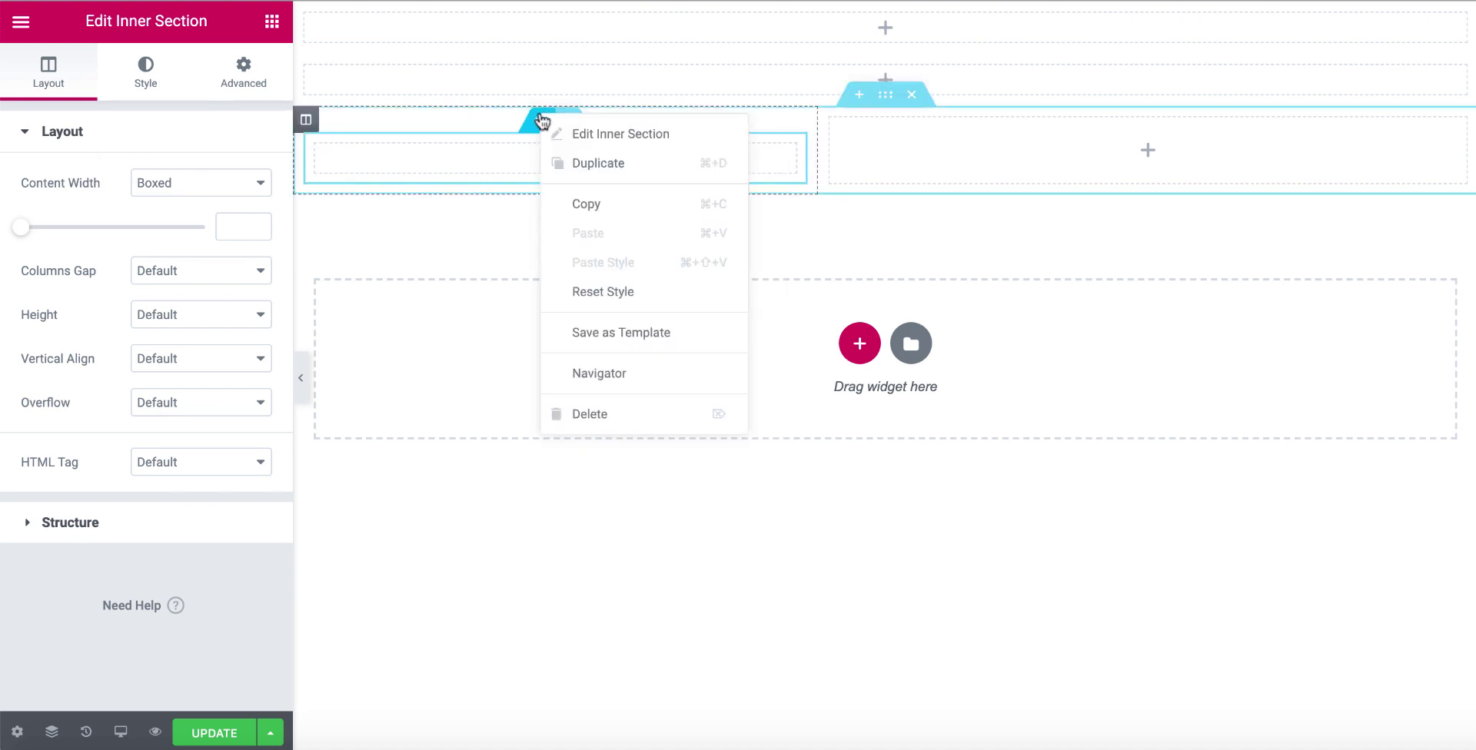
click(601, 163)
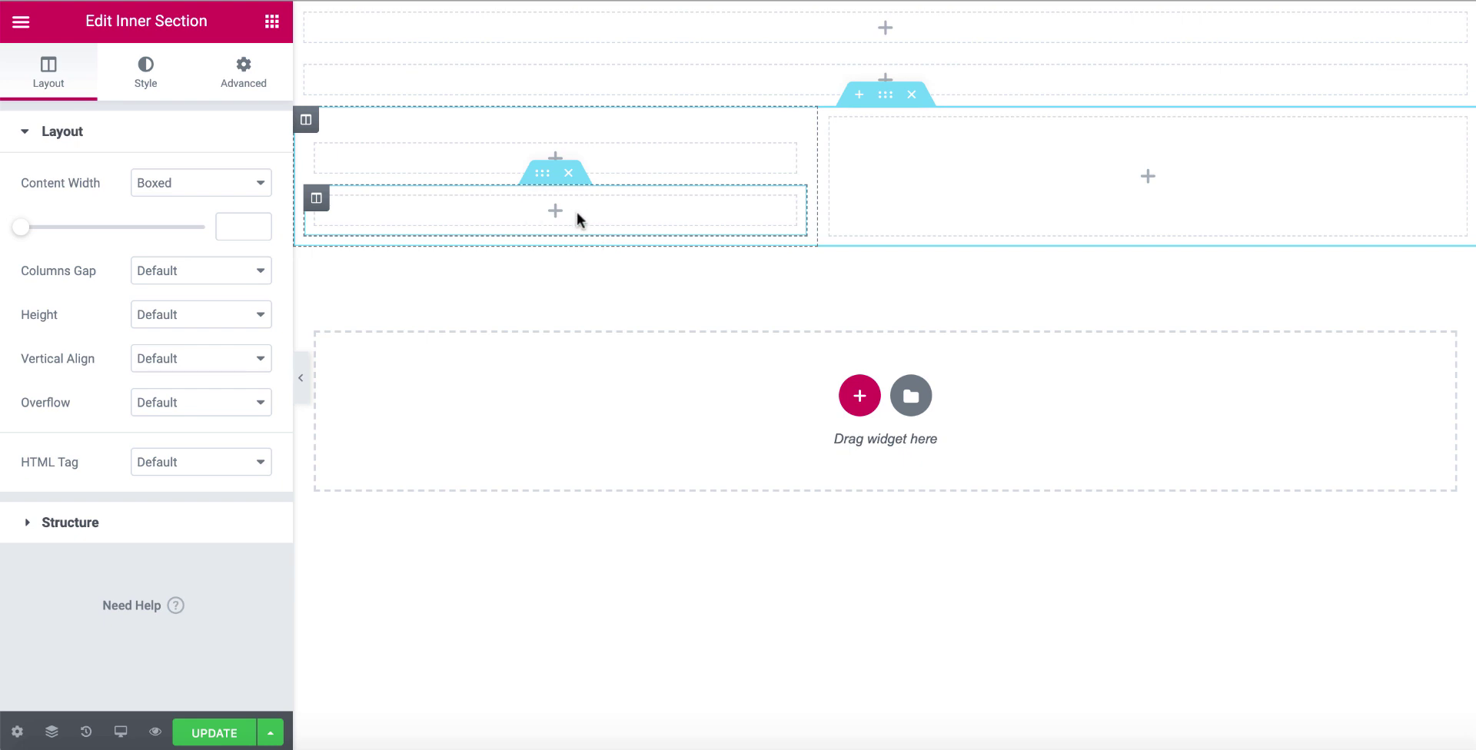
Add an HTML widget to the lower inner section, paste the form embed code, and update.
click(272, 21)
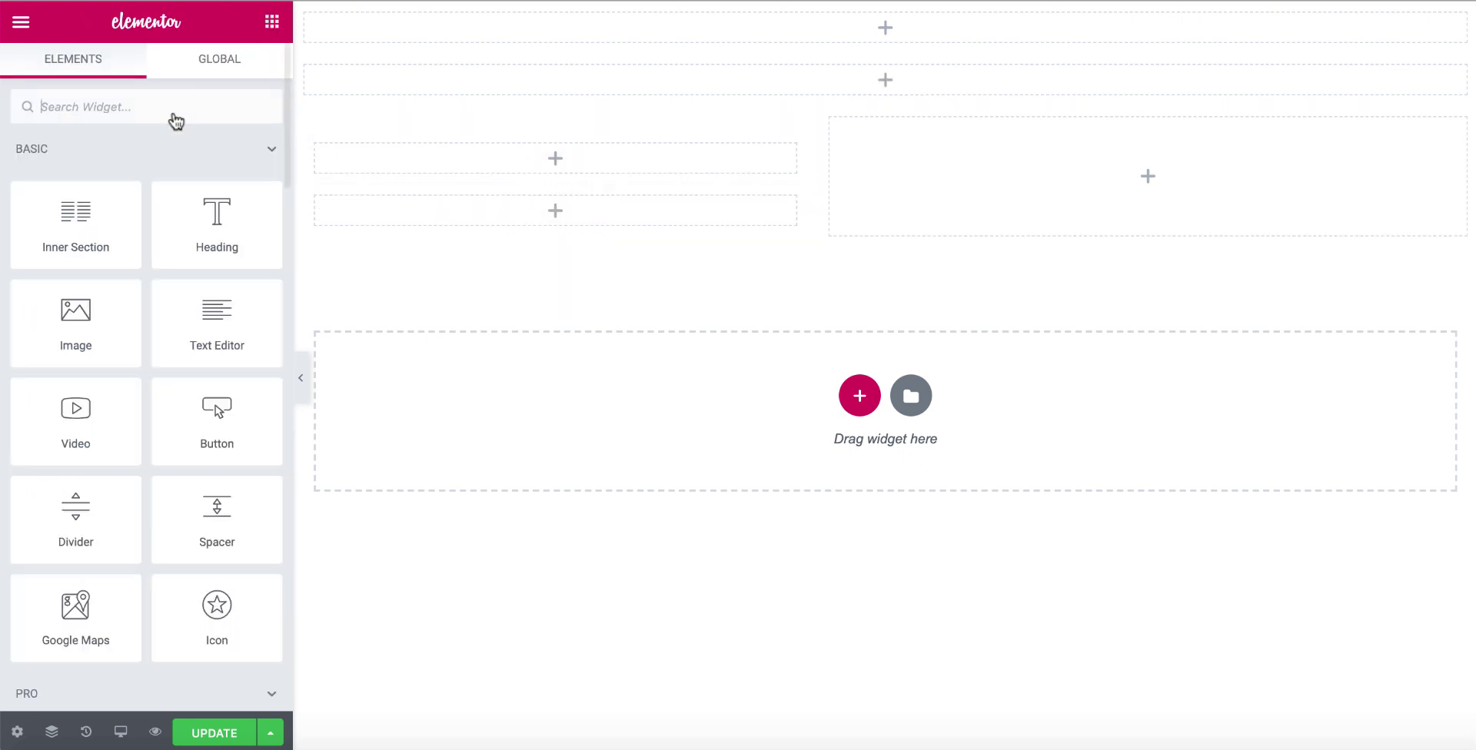
text(html)
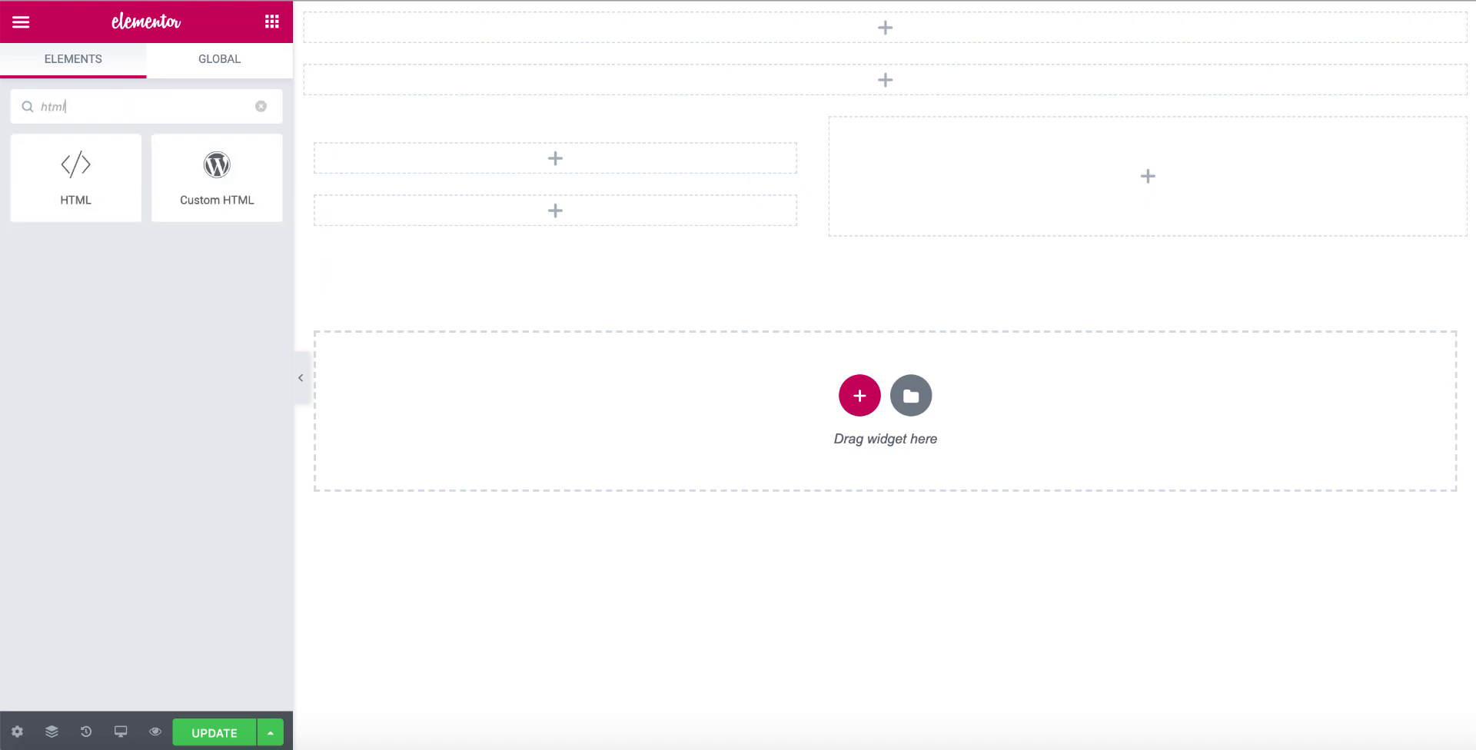
drag(56, 179, 530, 203)
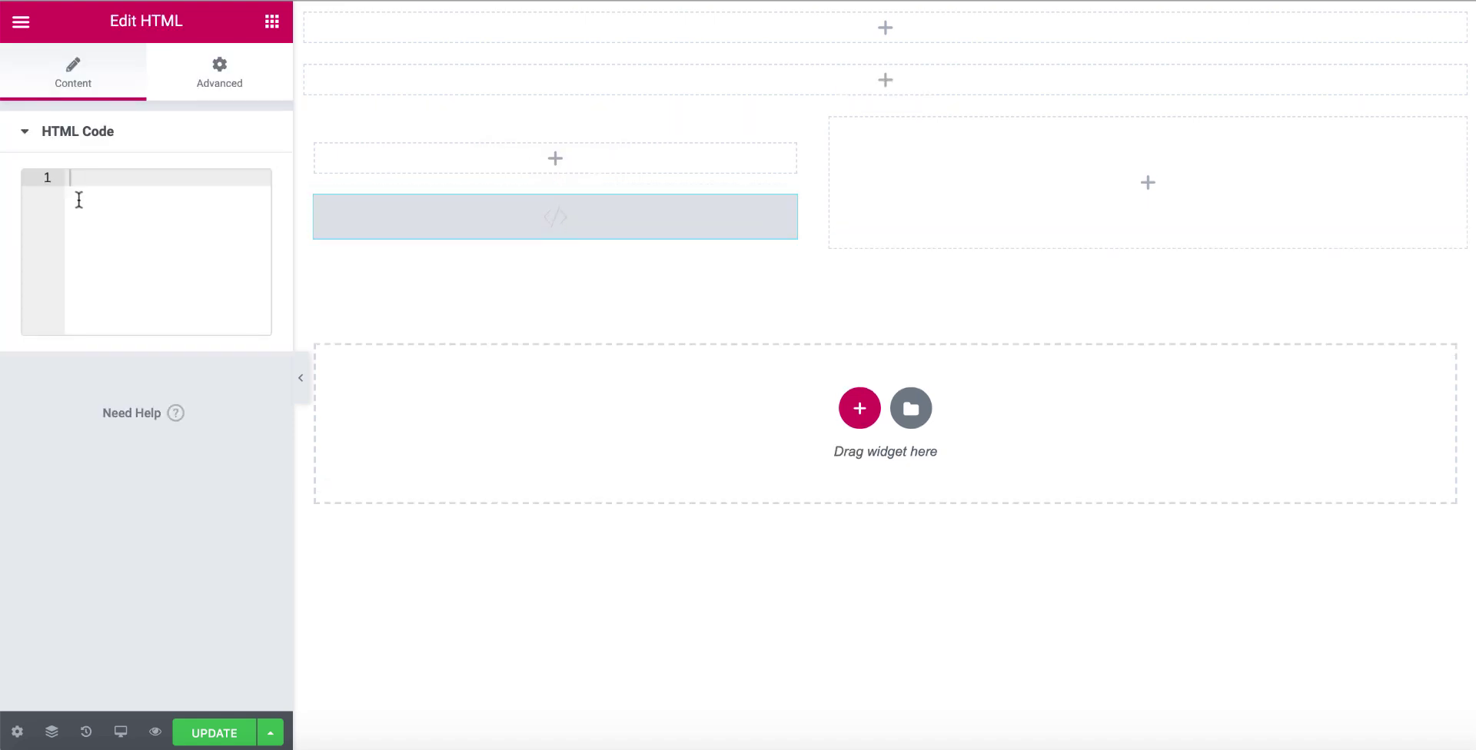
key(ctrl+v)
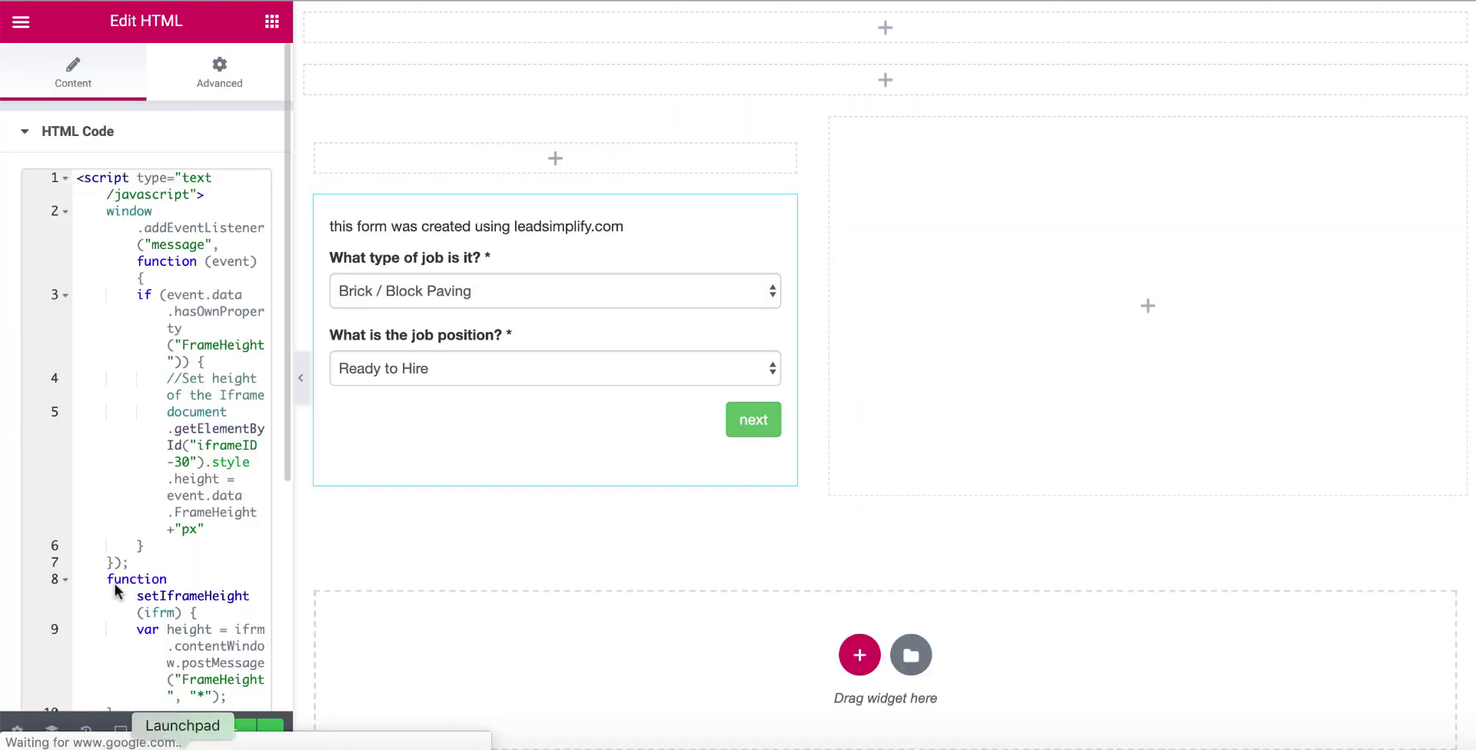
click(197, 731)
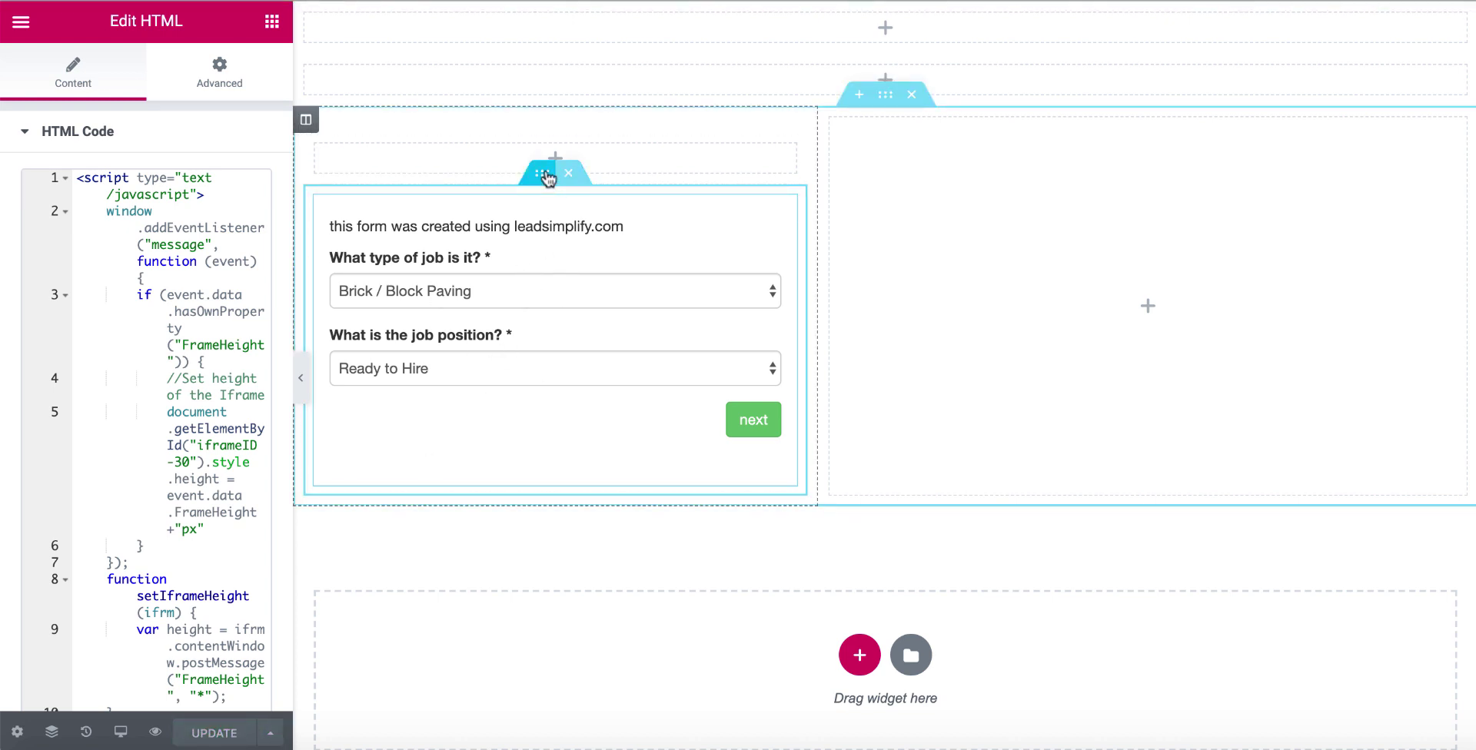
Set the lower inner section's padding to 30 top, 20 right, 10 bottom, 20 left px.
click(546, 176)
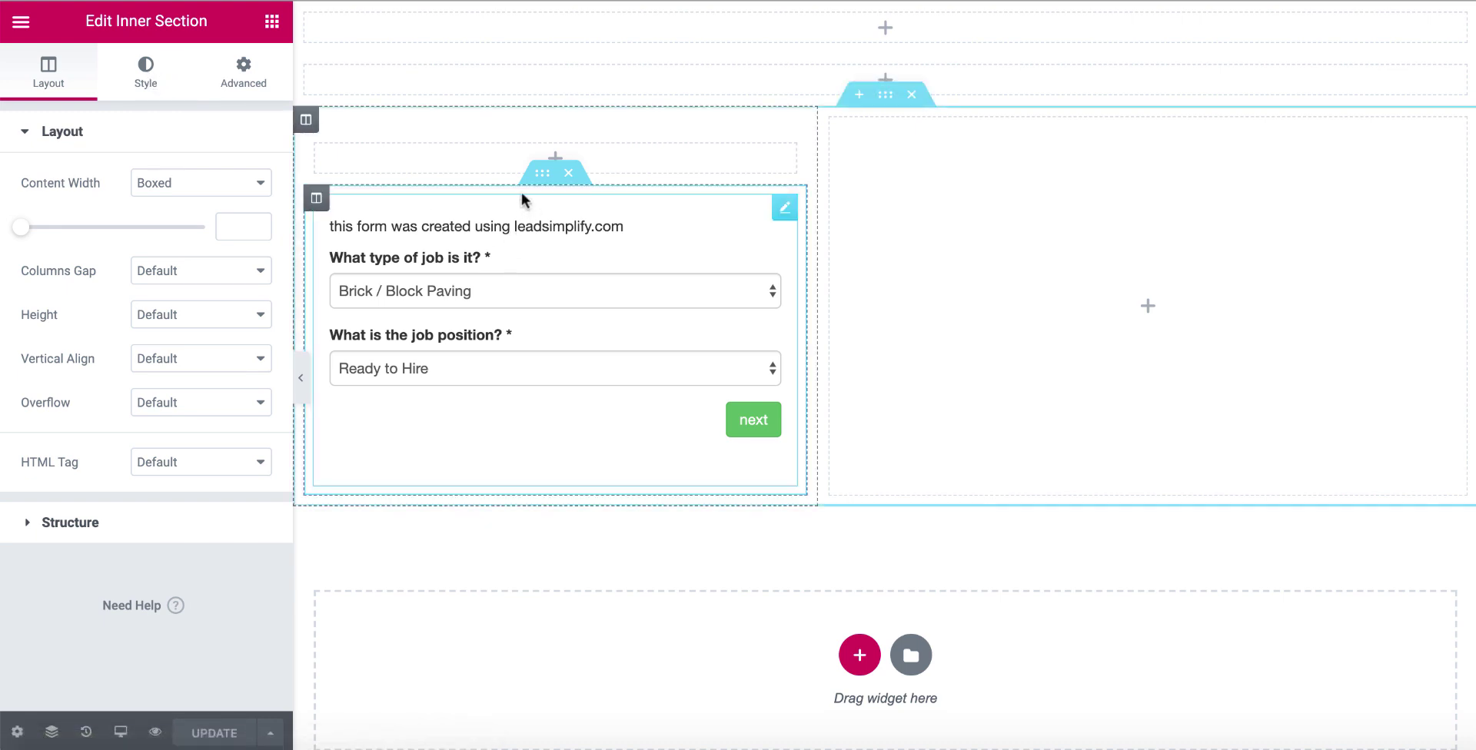
click(241, 83)
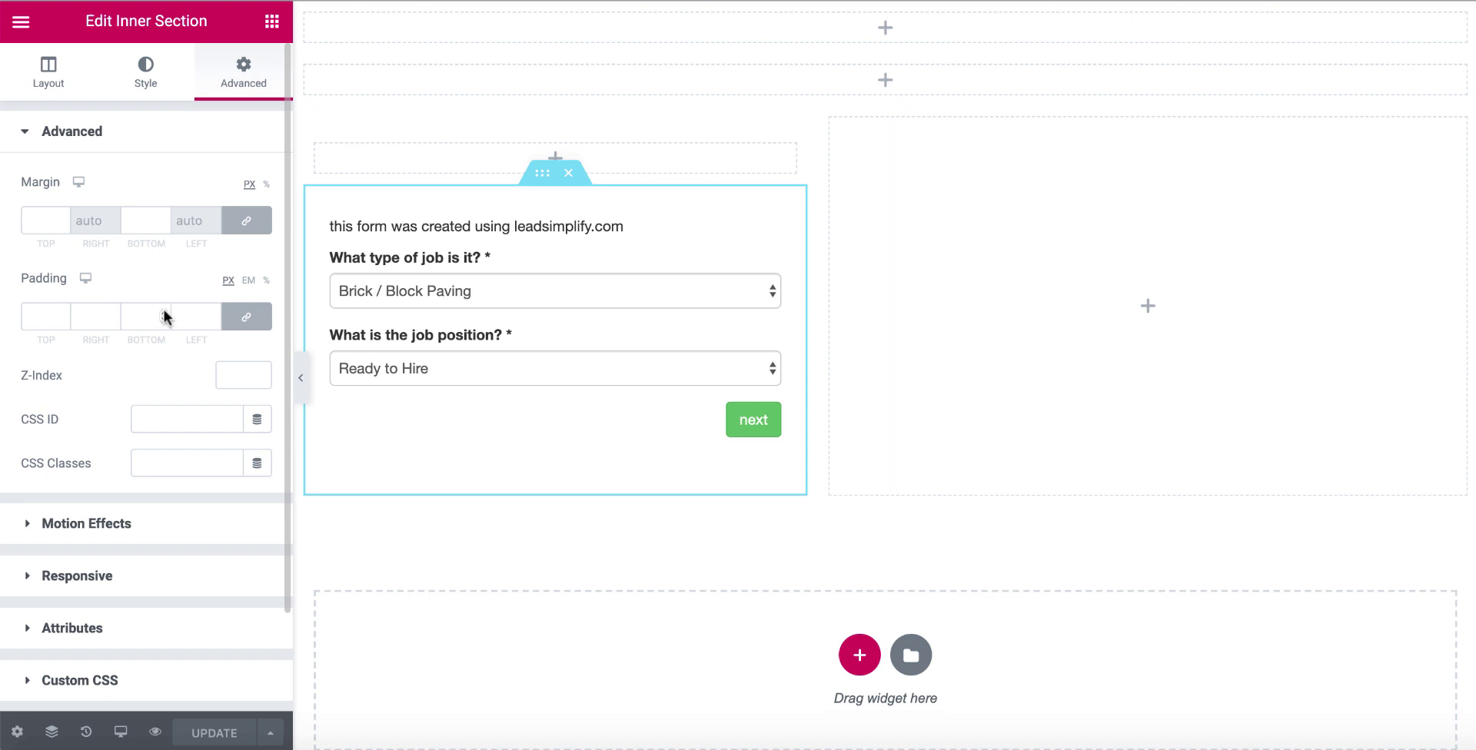
click(244, 323)
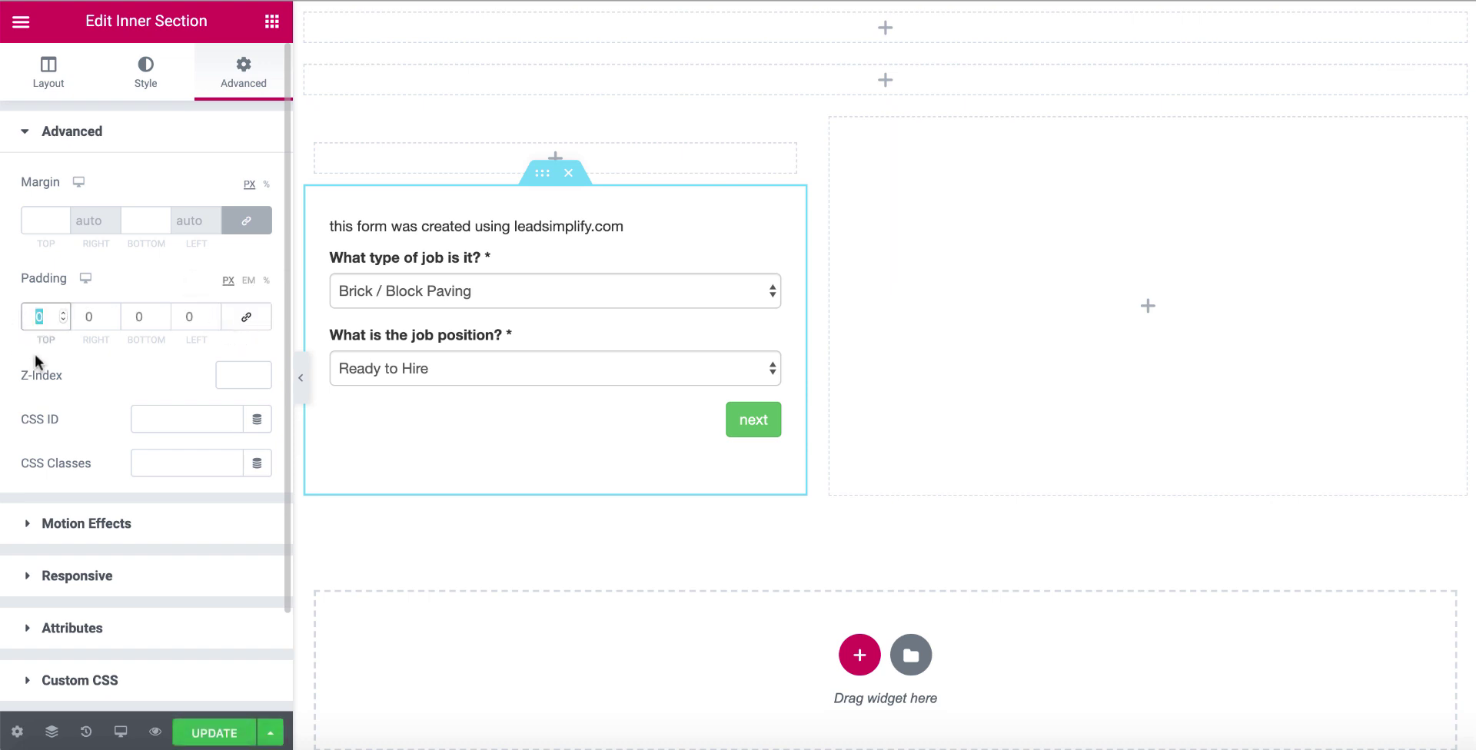
text(30)
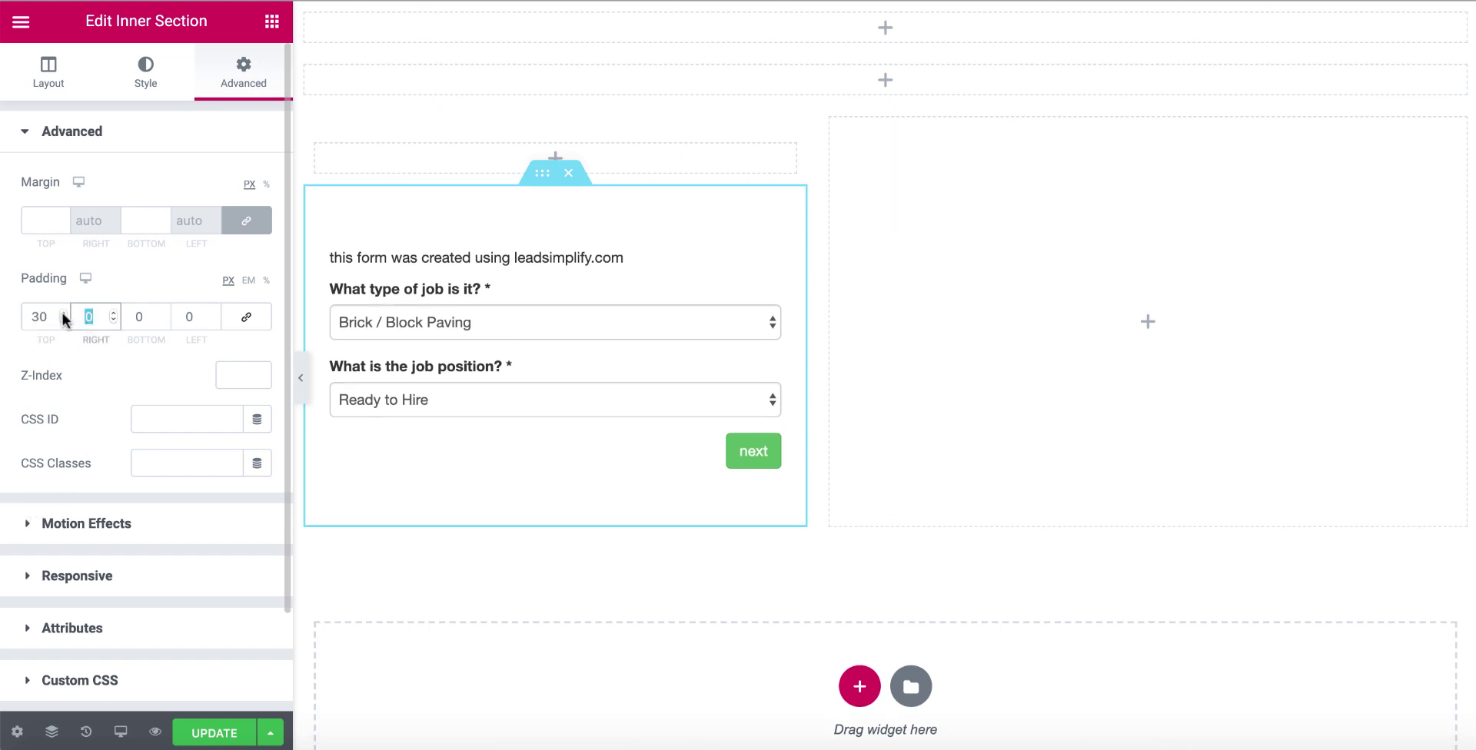
text(20)
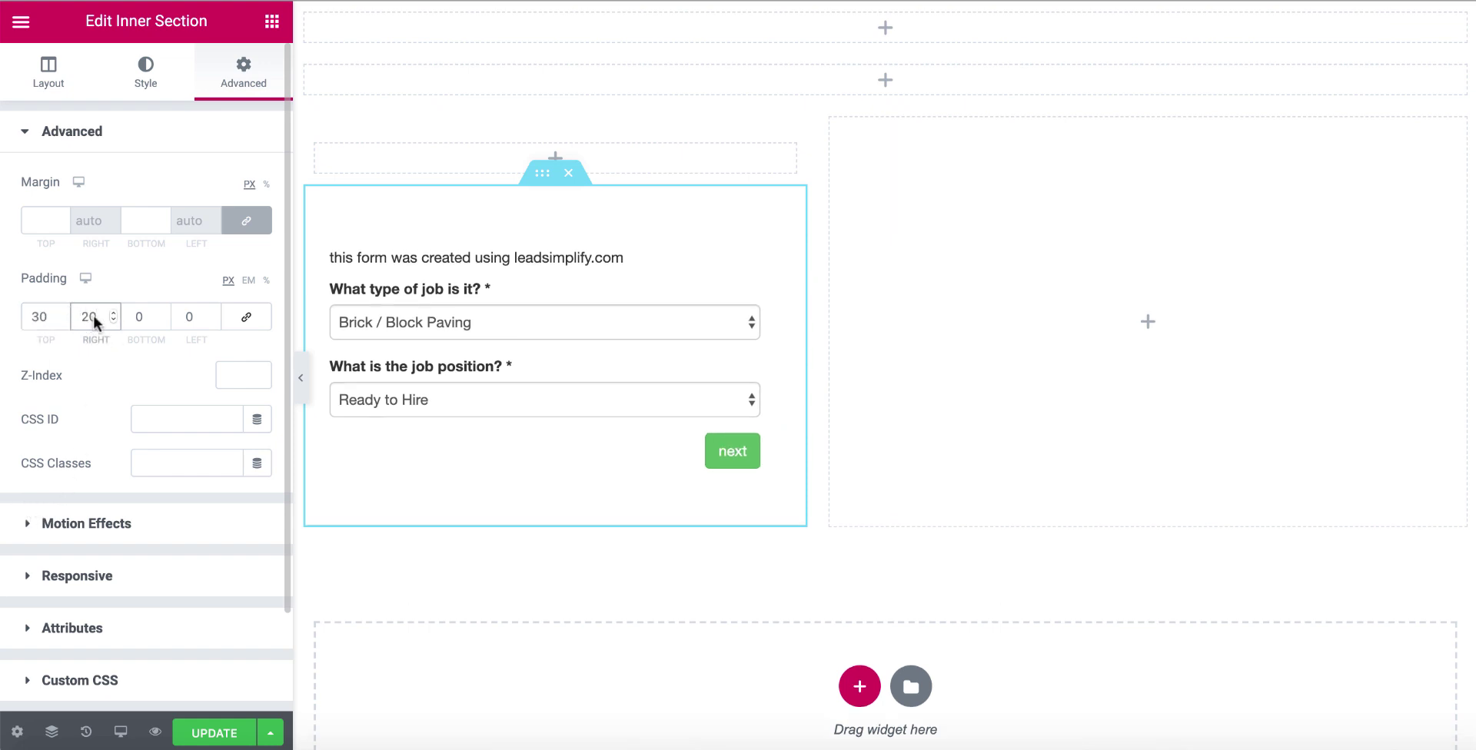
key(Tab)
text(10)
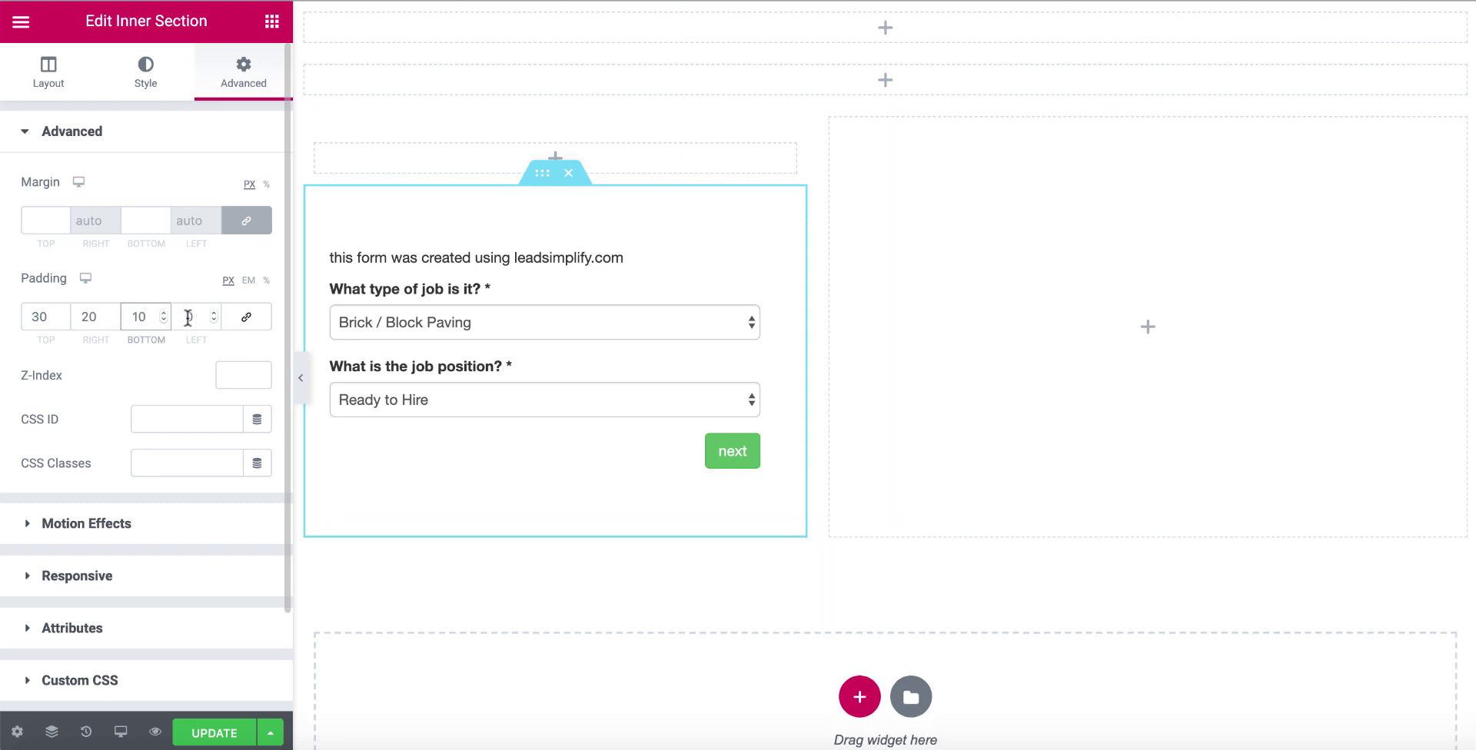
key(Tab)
text(20)
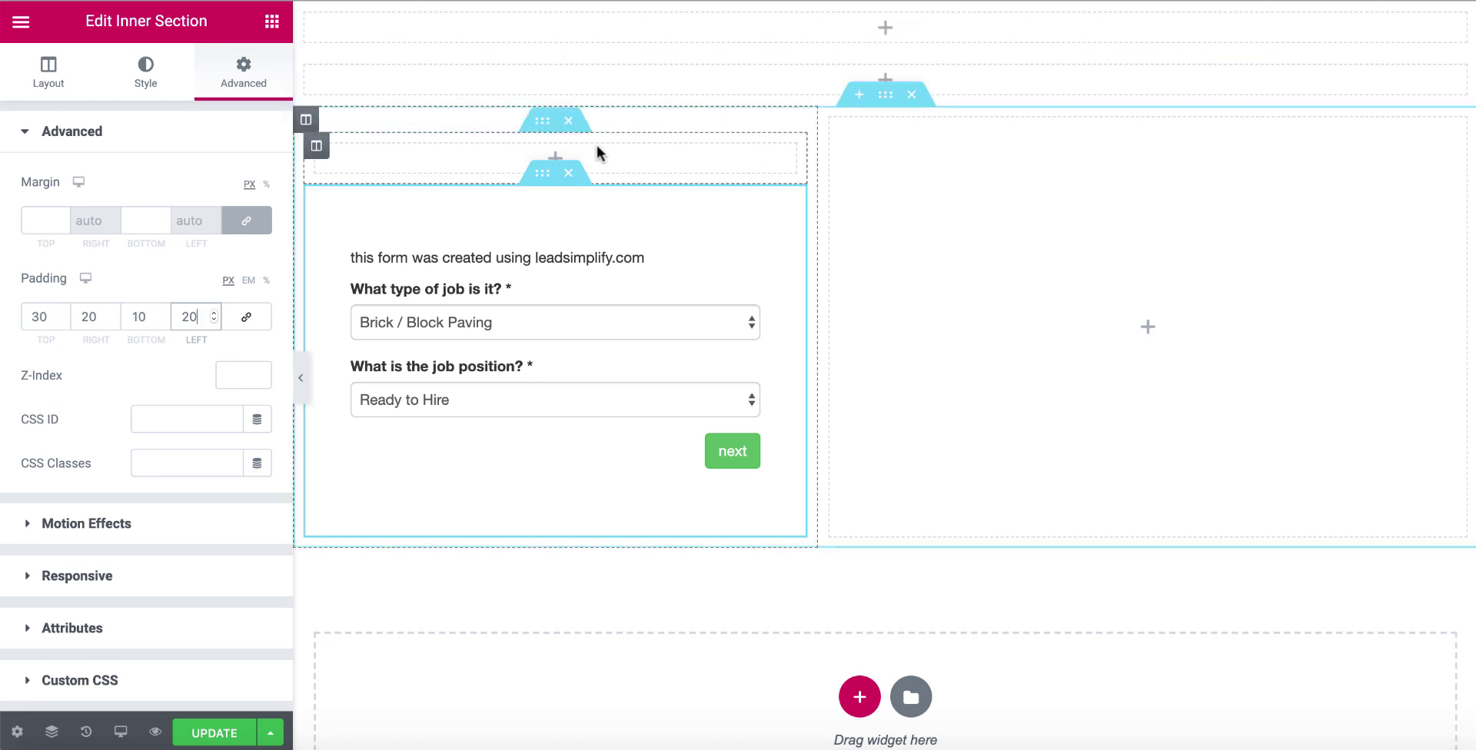
click(887, 96)
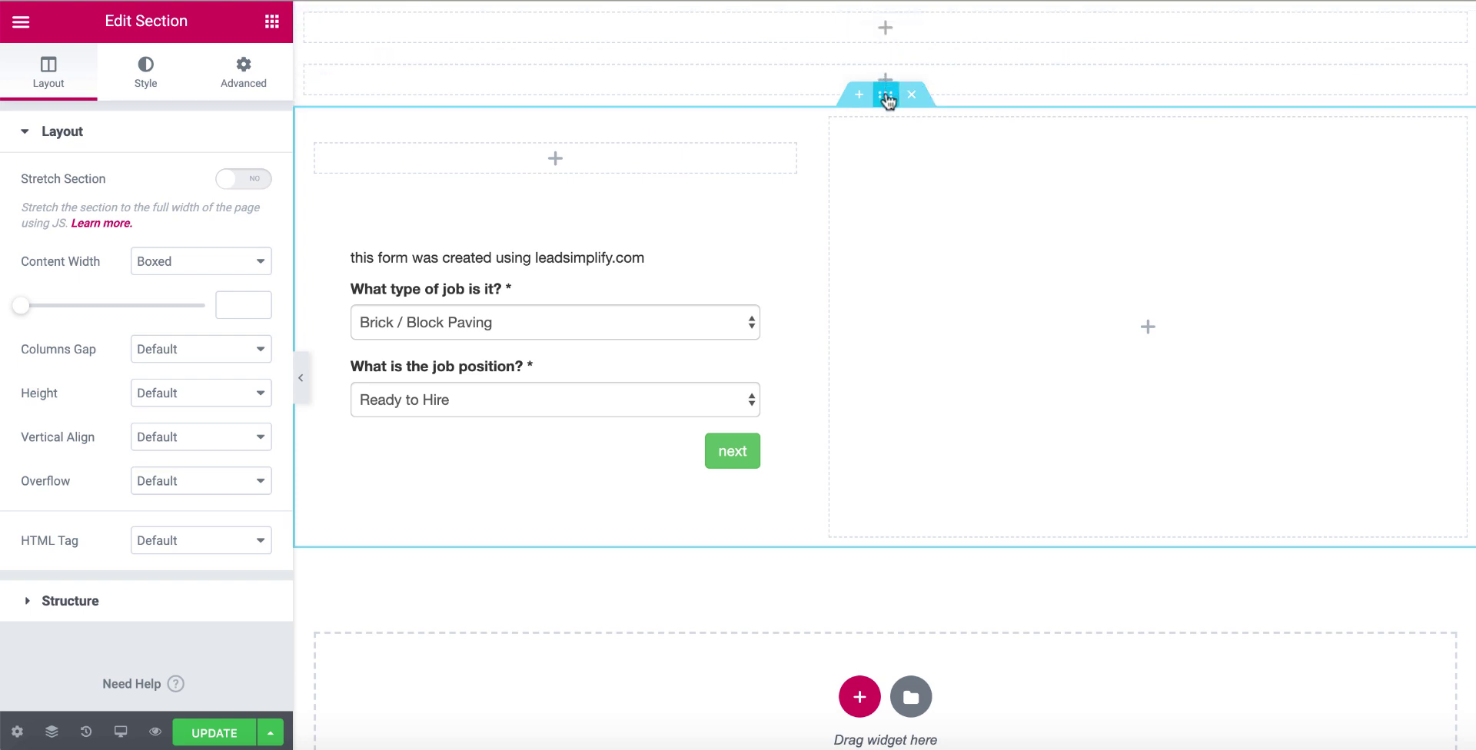
Set the two-column section's Classic background to the black preset and update the page.
click(142, 76)
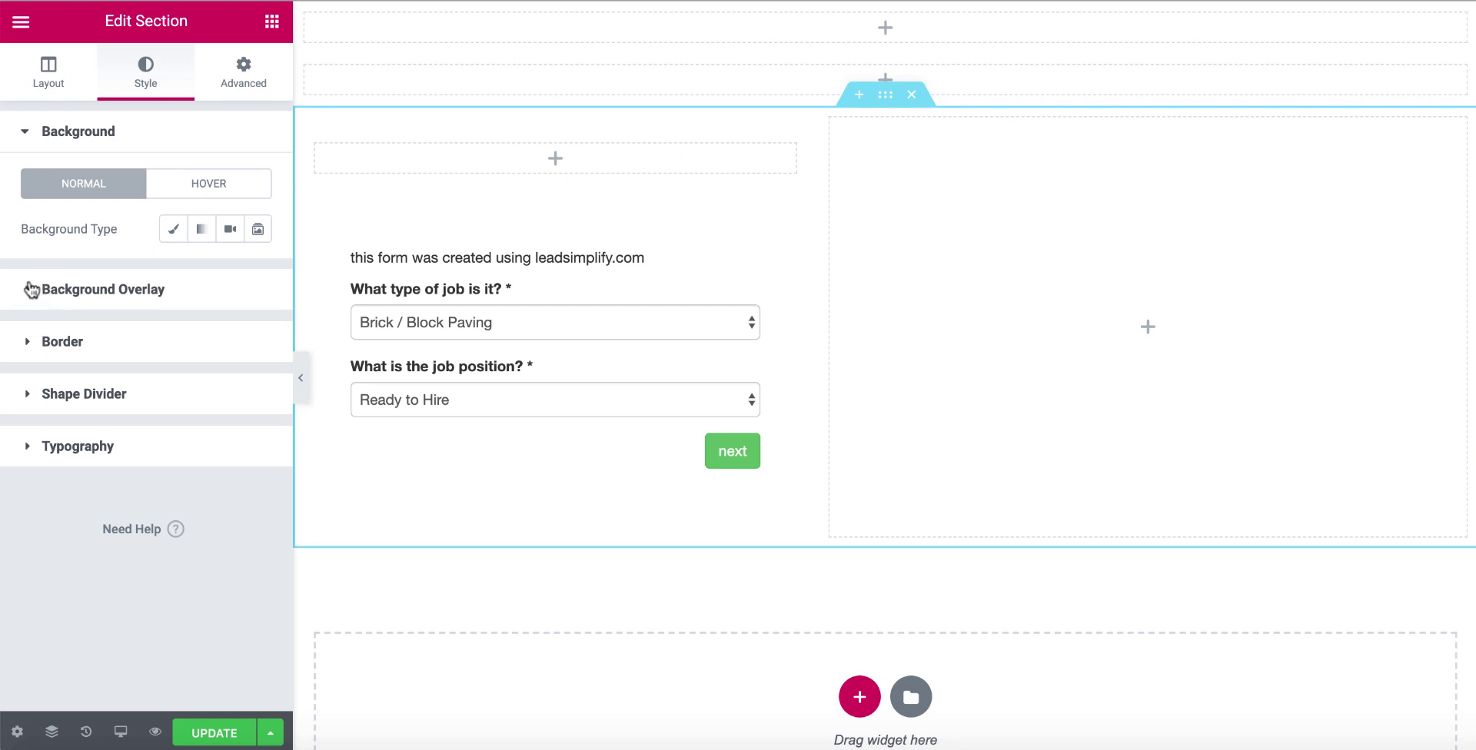
click(31, 289)
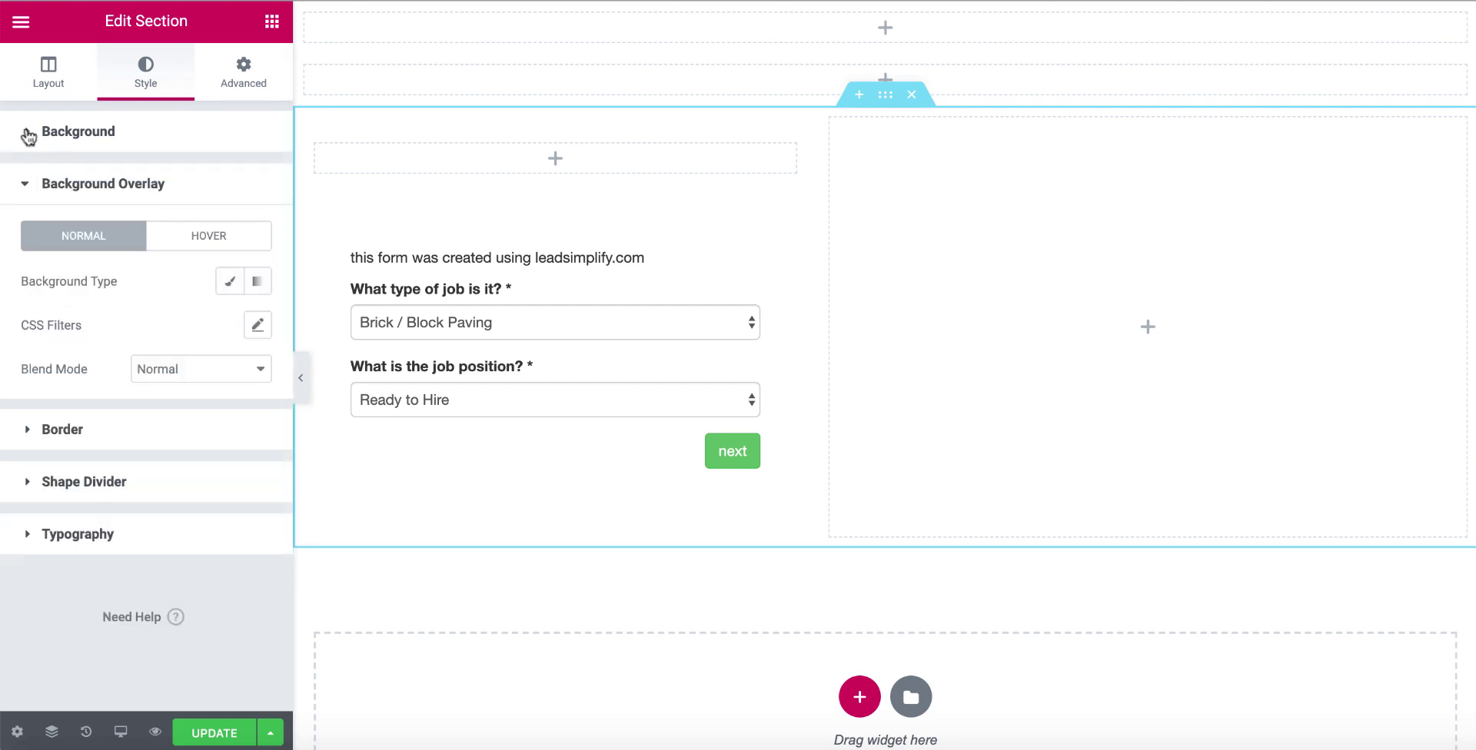
click(28, 134)
click(172, 230)
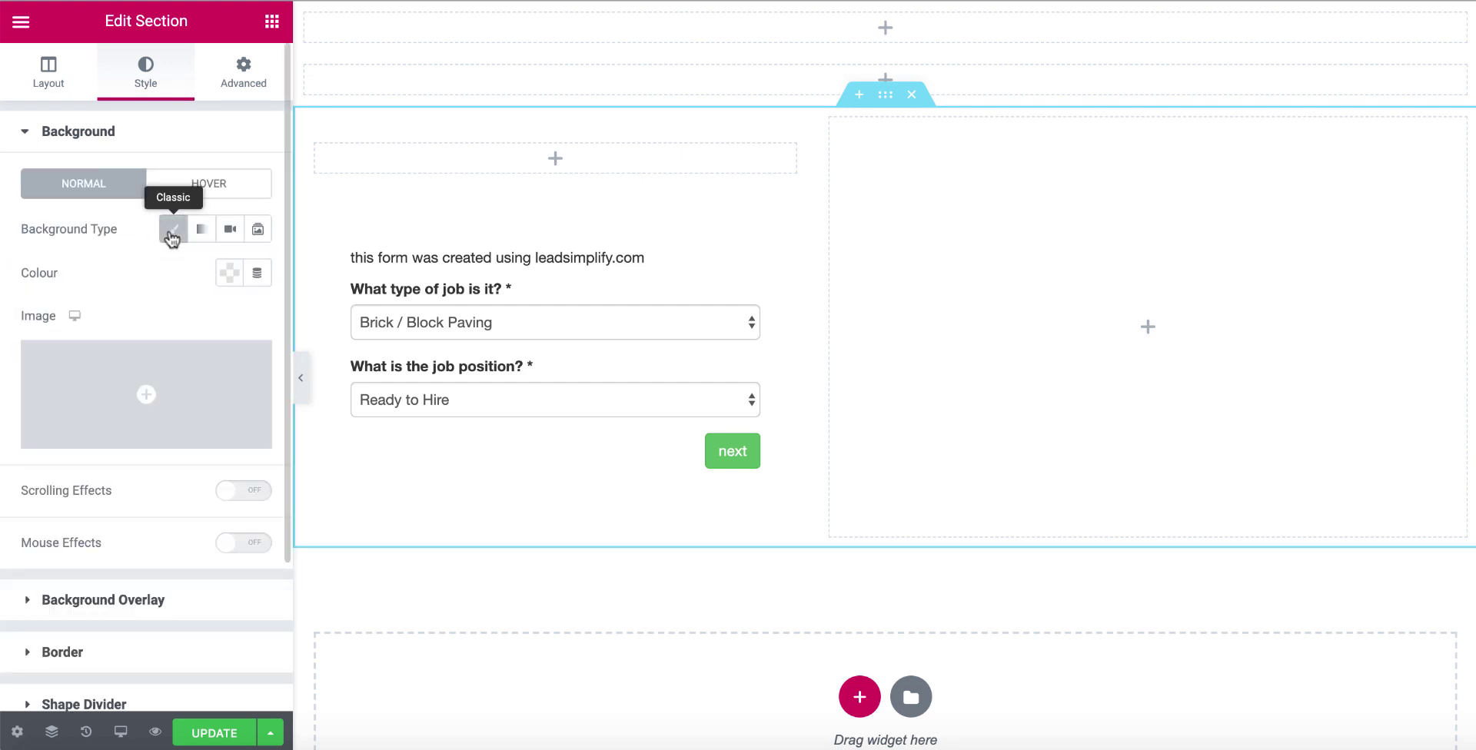
click(230, 274)
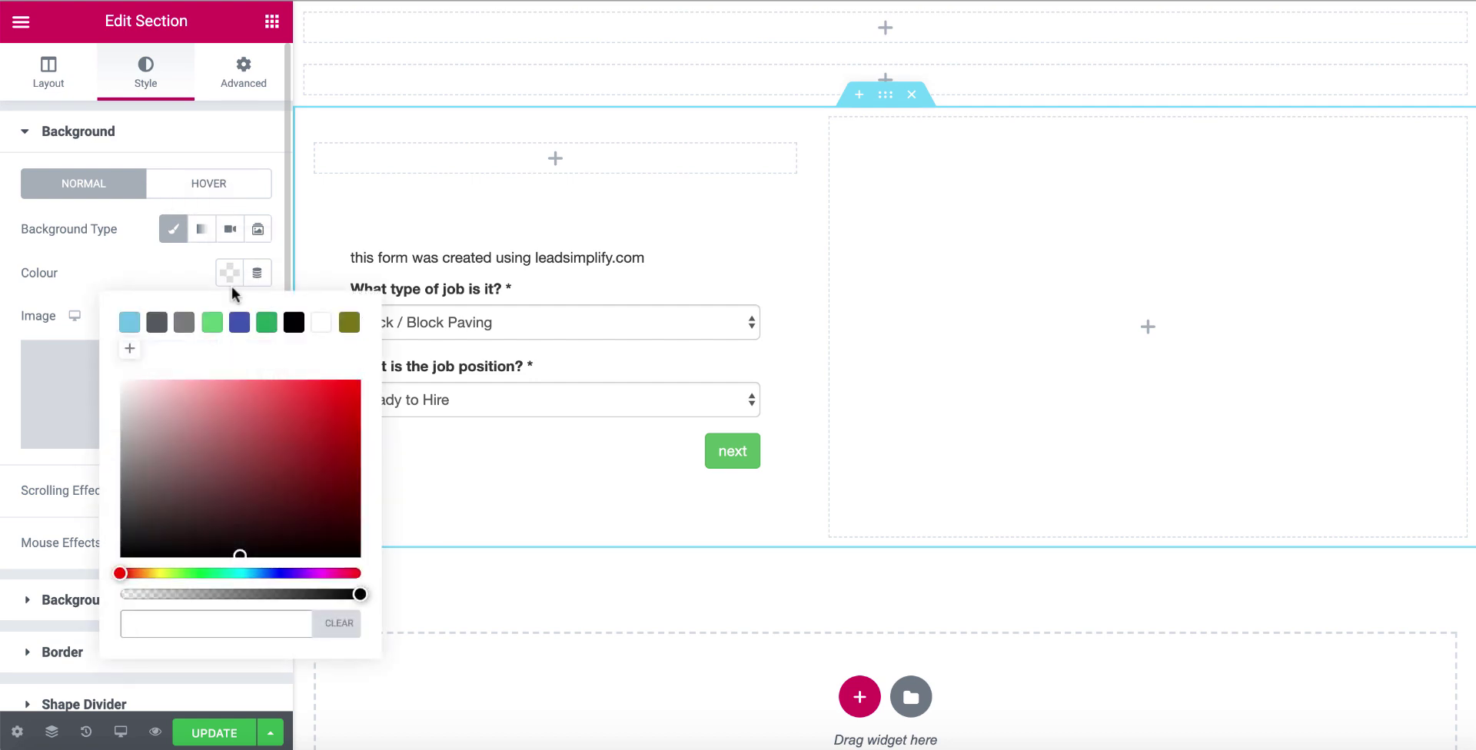
click(296, 321)
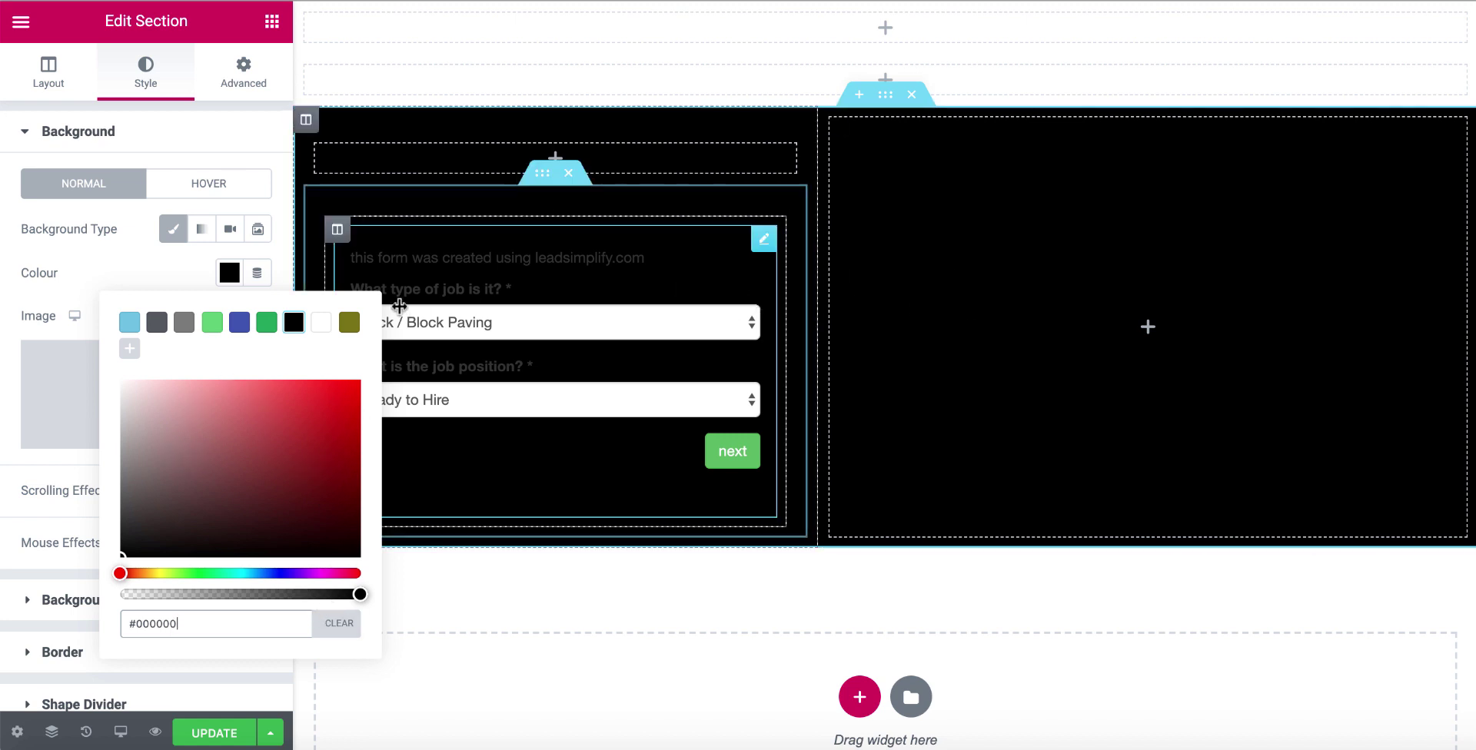
click(164, 326)
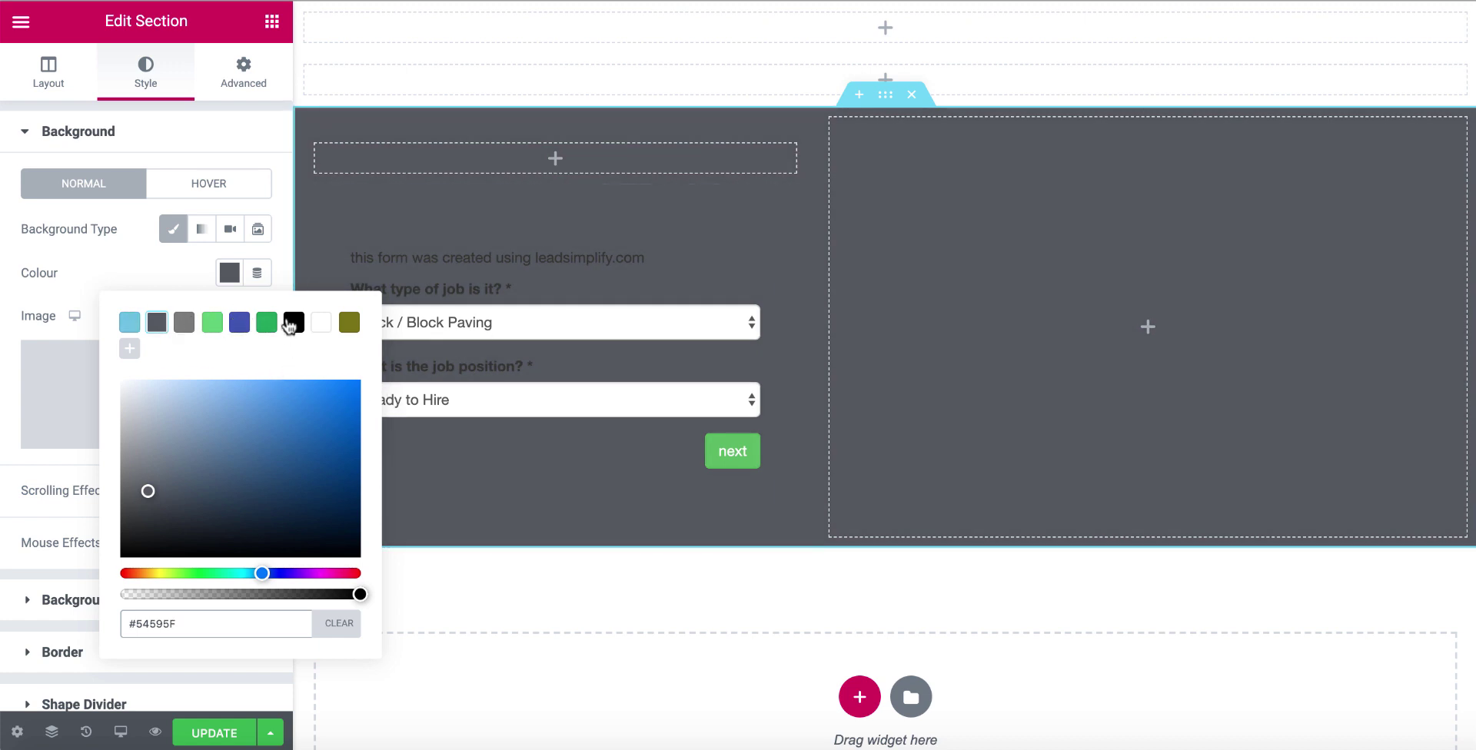
click(293, 322)
click(231, 732)
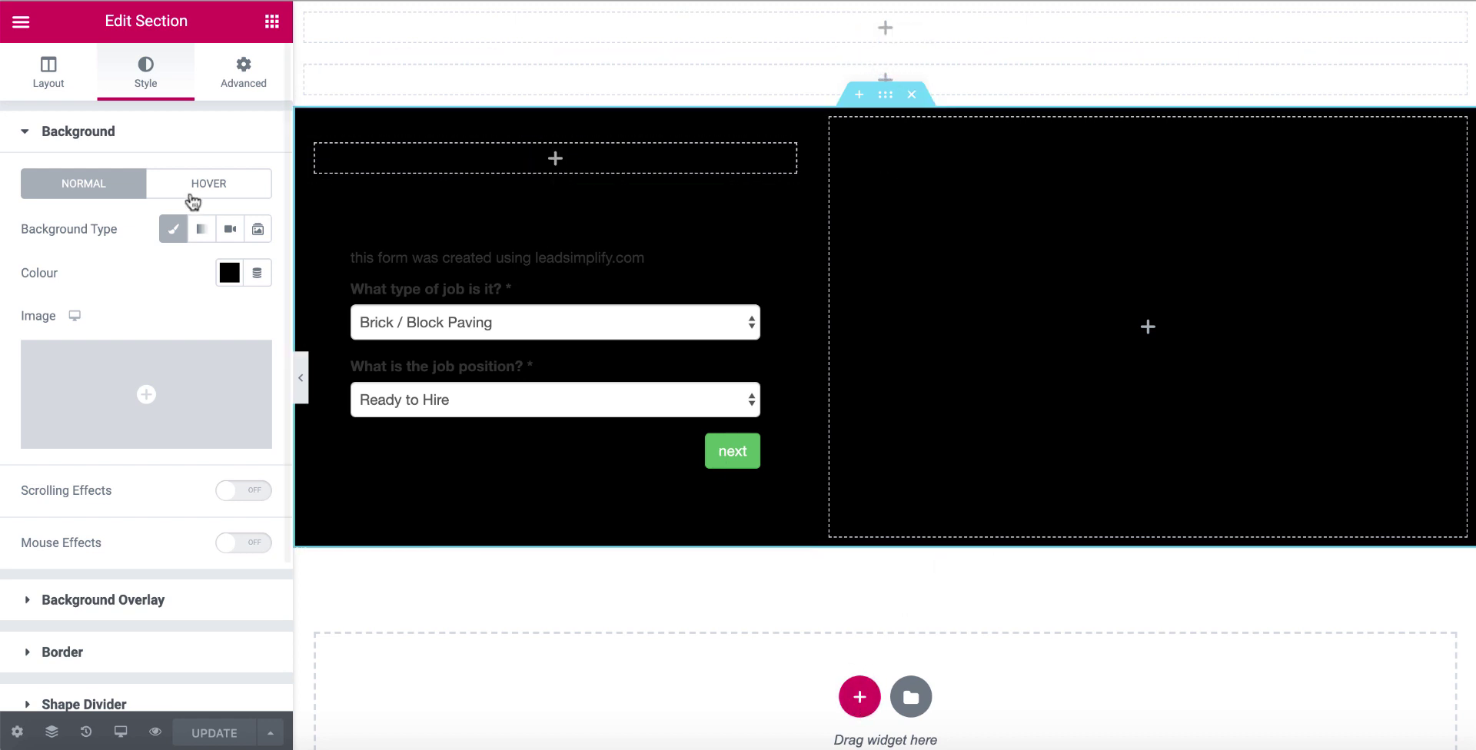
click(264, 29)
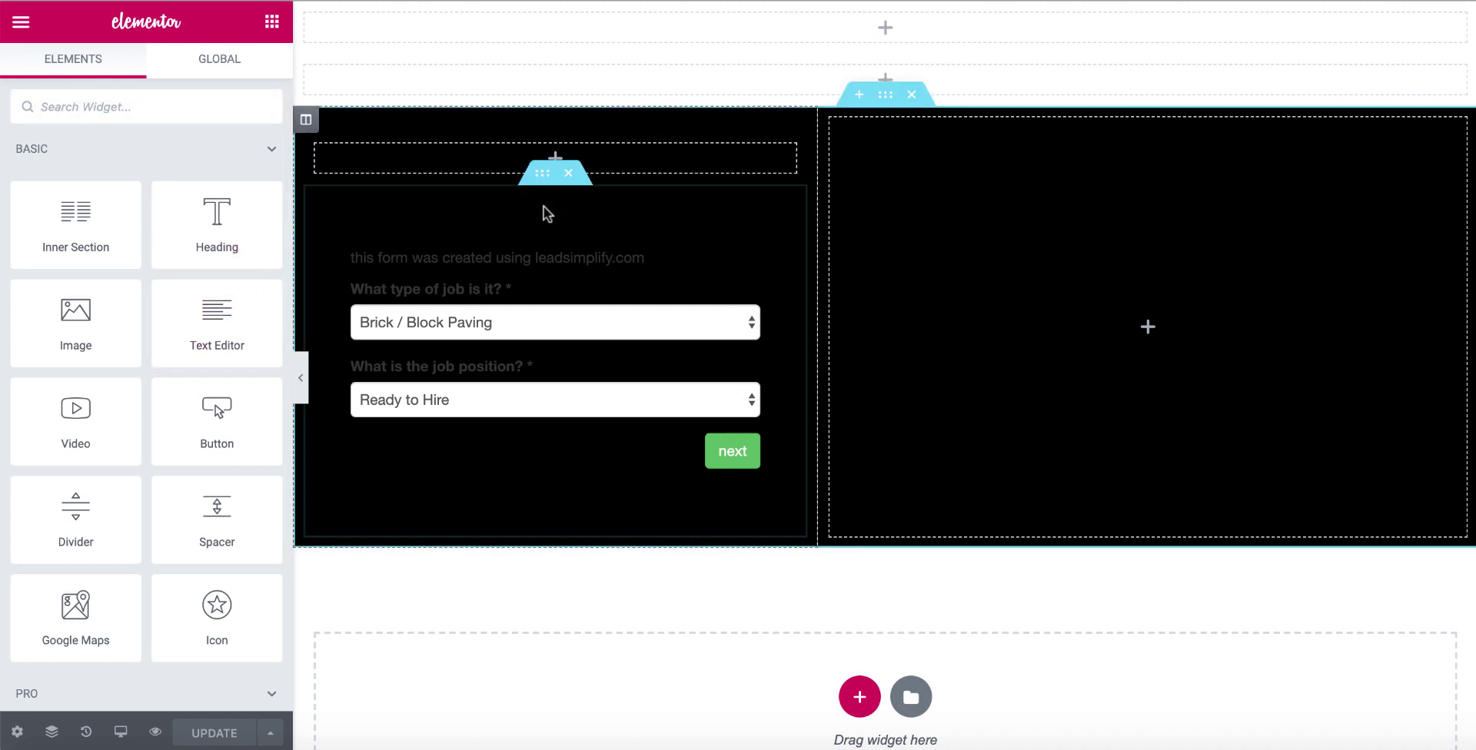
Give the form's inner section a Classic white #FFFFFF background.
click(542, 174)
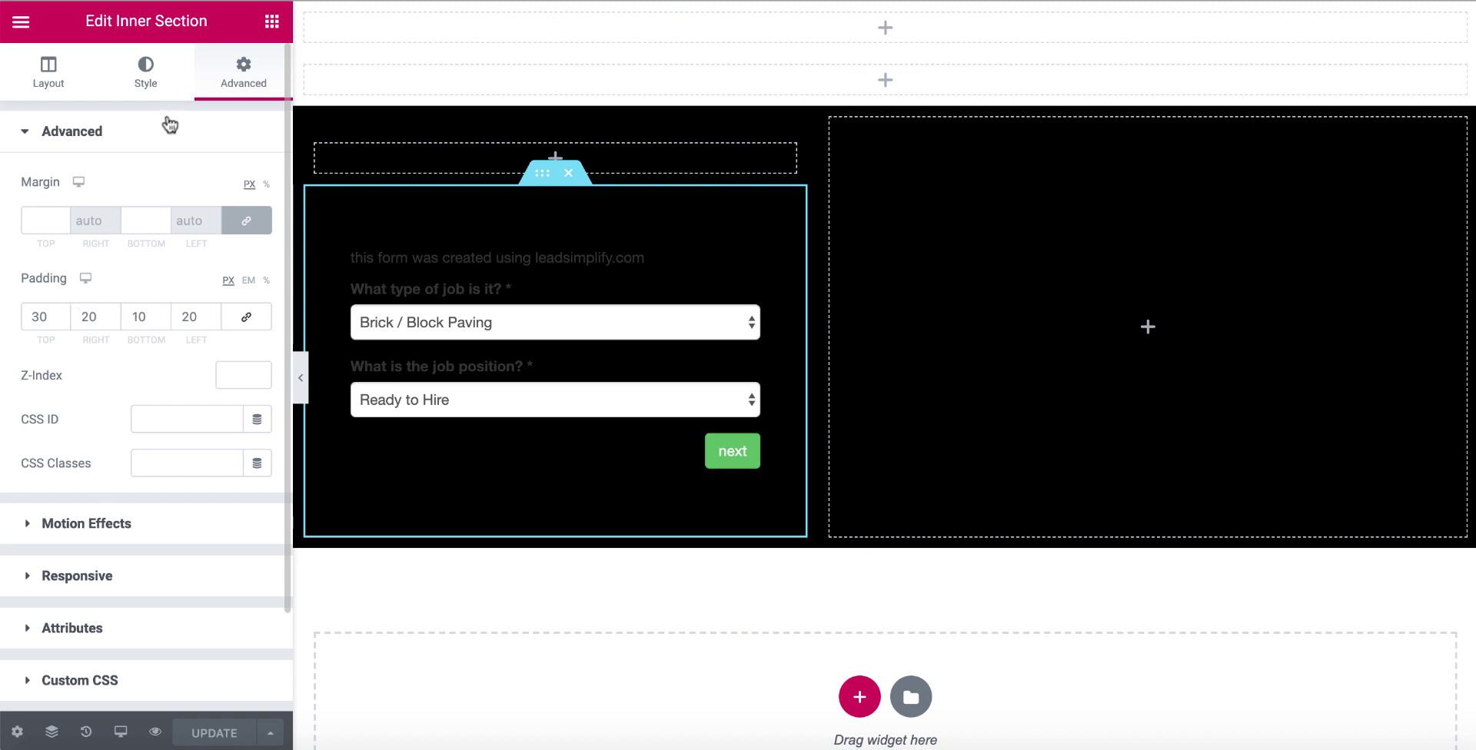
click(146, 80)
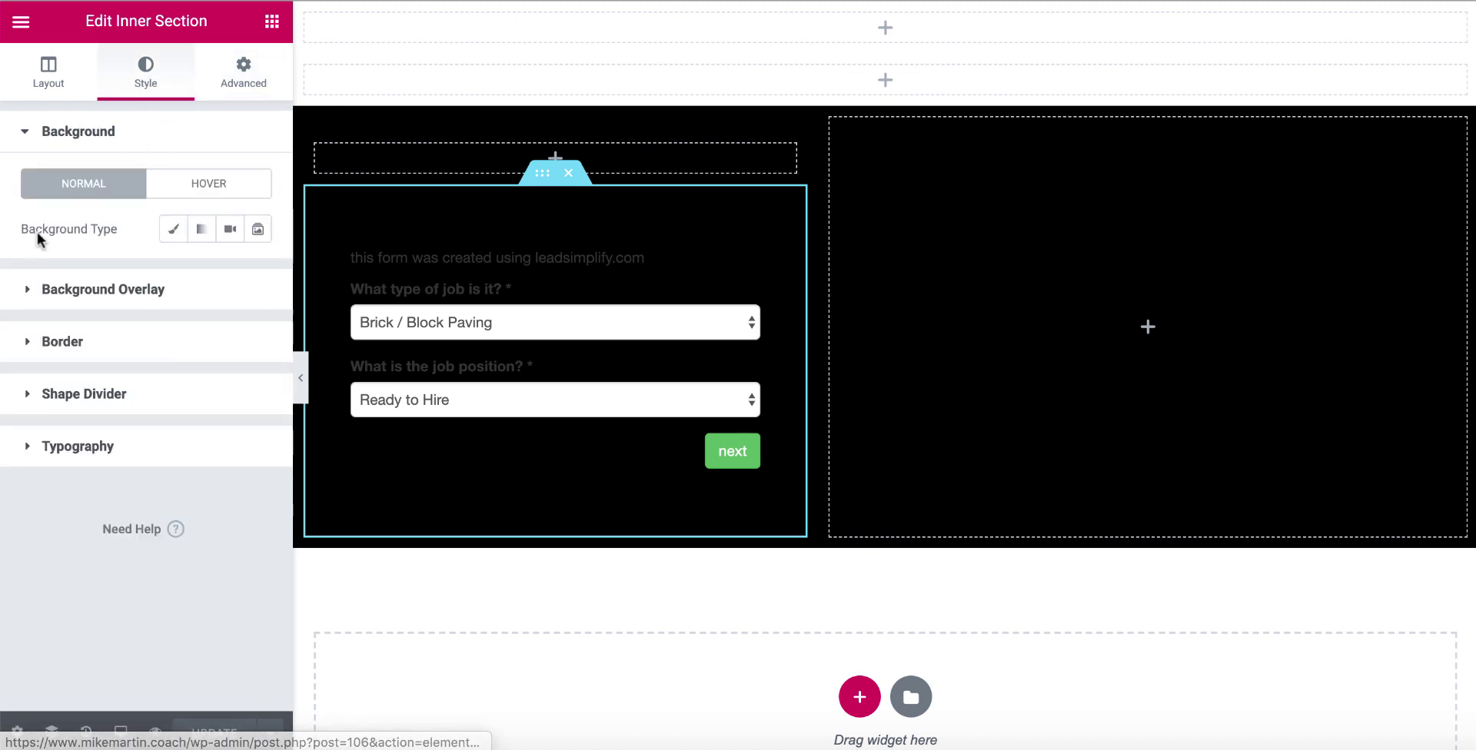
click(174, 230)
click(227, 273)
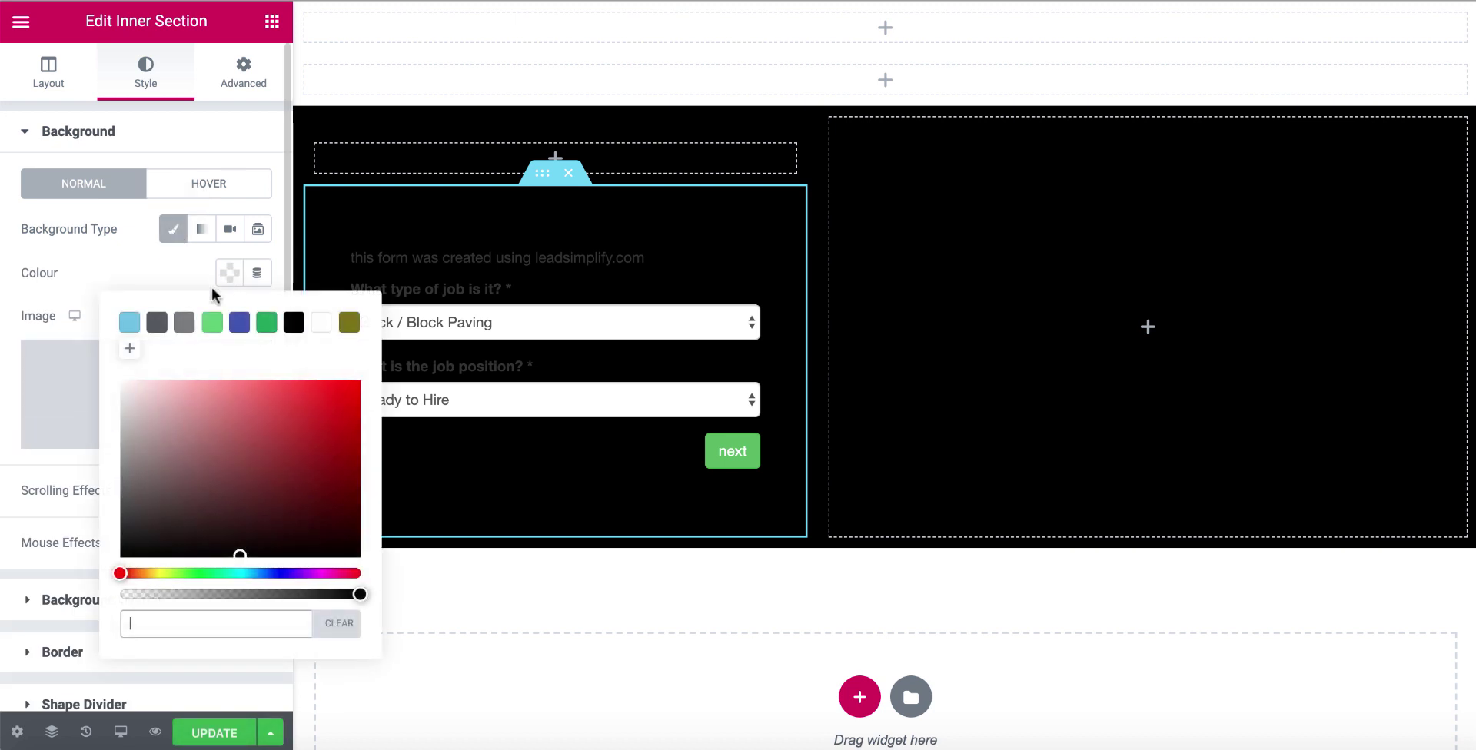
click(318, 323)
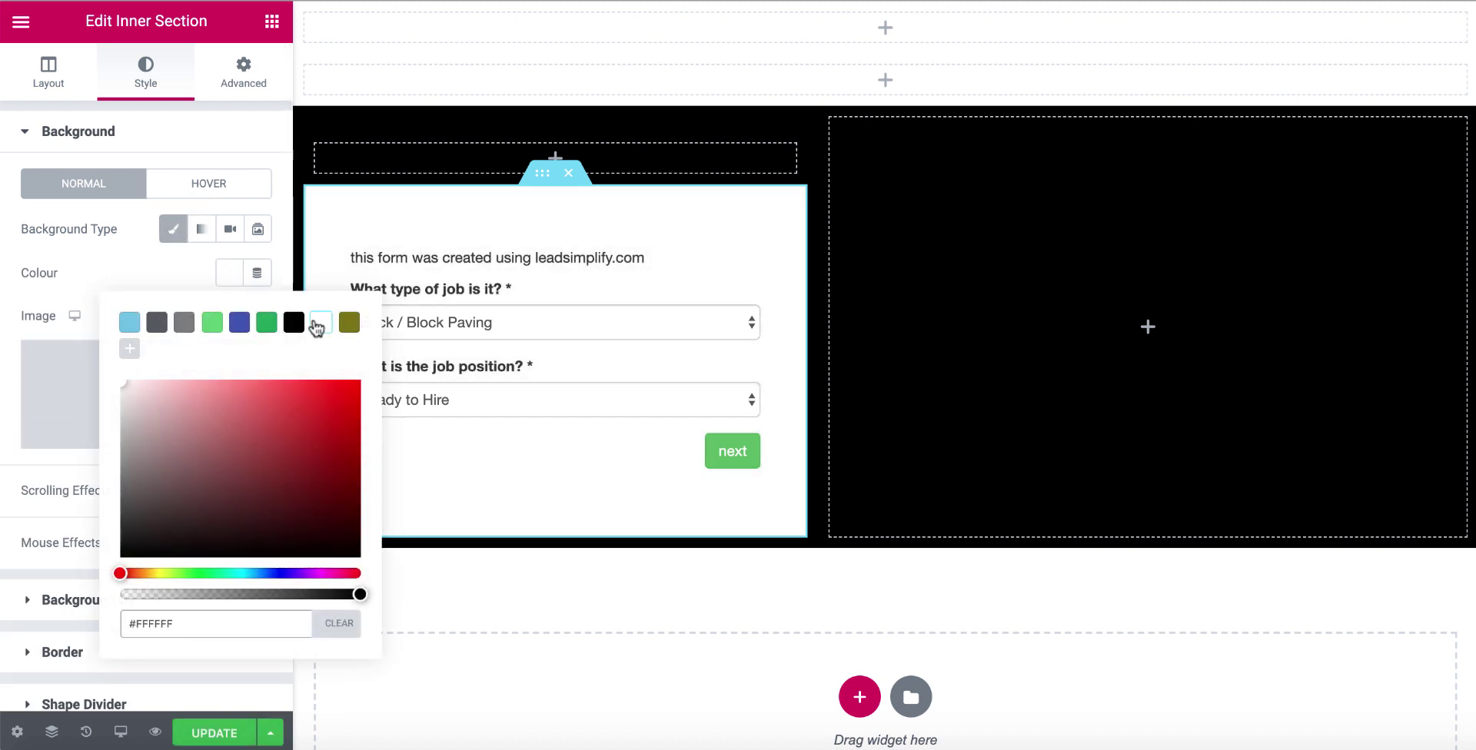
click(128, 265)
scroll(141, 419, down, 5)
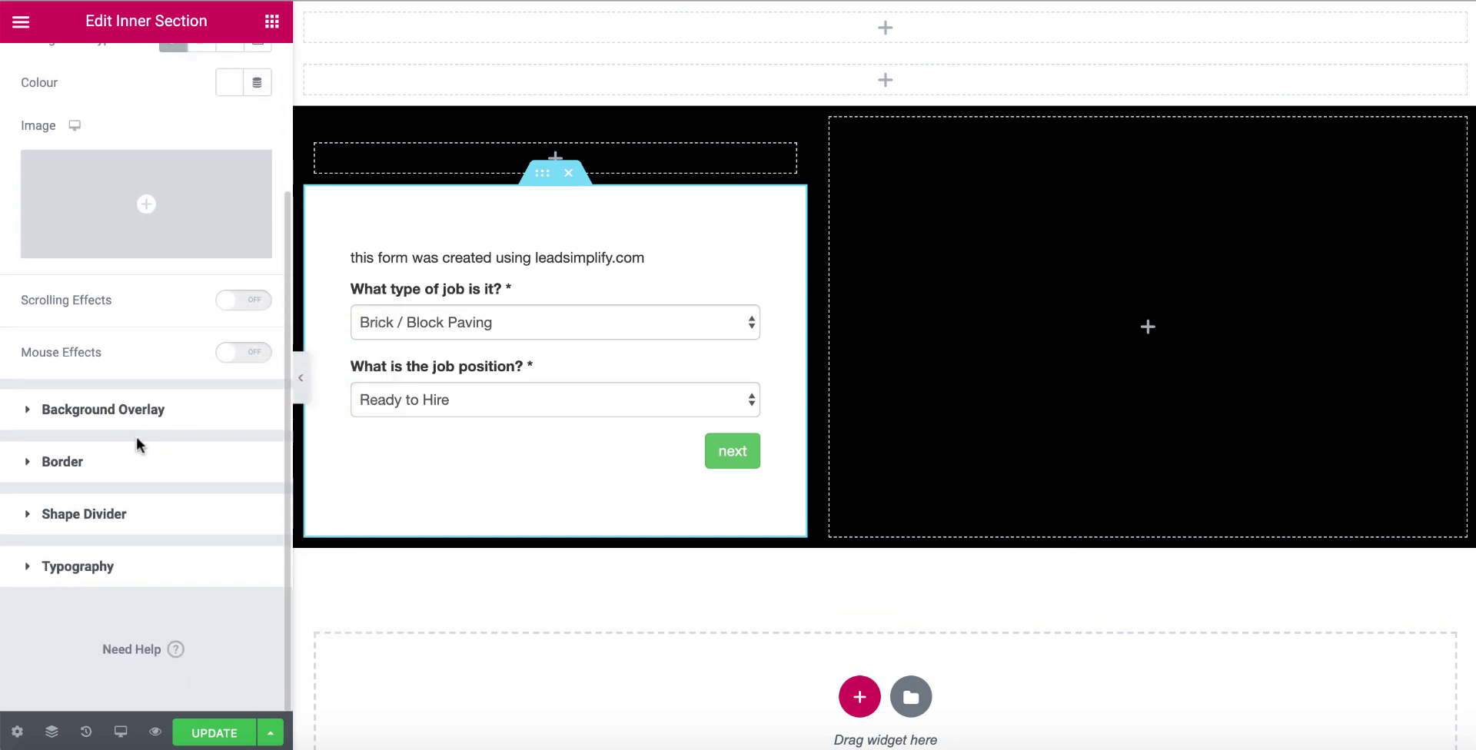
Add a Triangle top shape divider to the inner section, coloured green #2F9155.
click(31, 517)
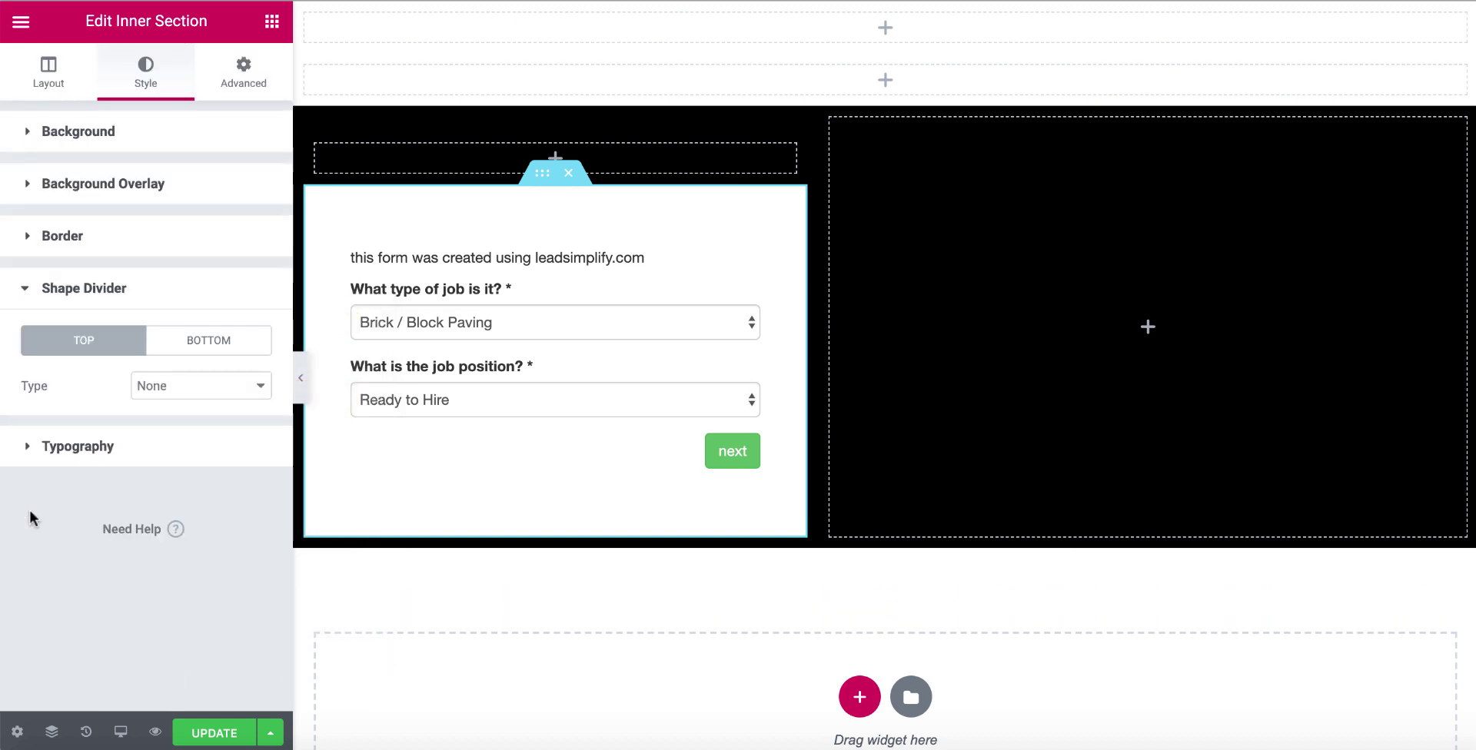
click(158, 385)
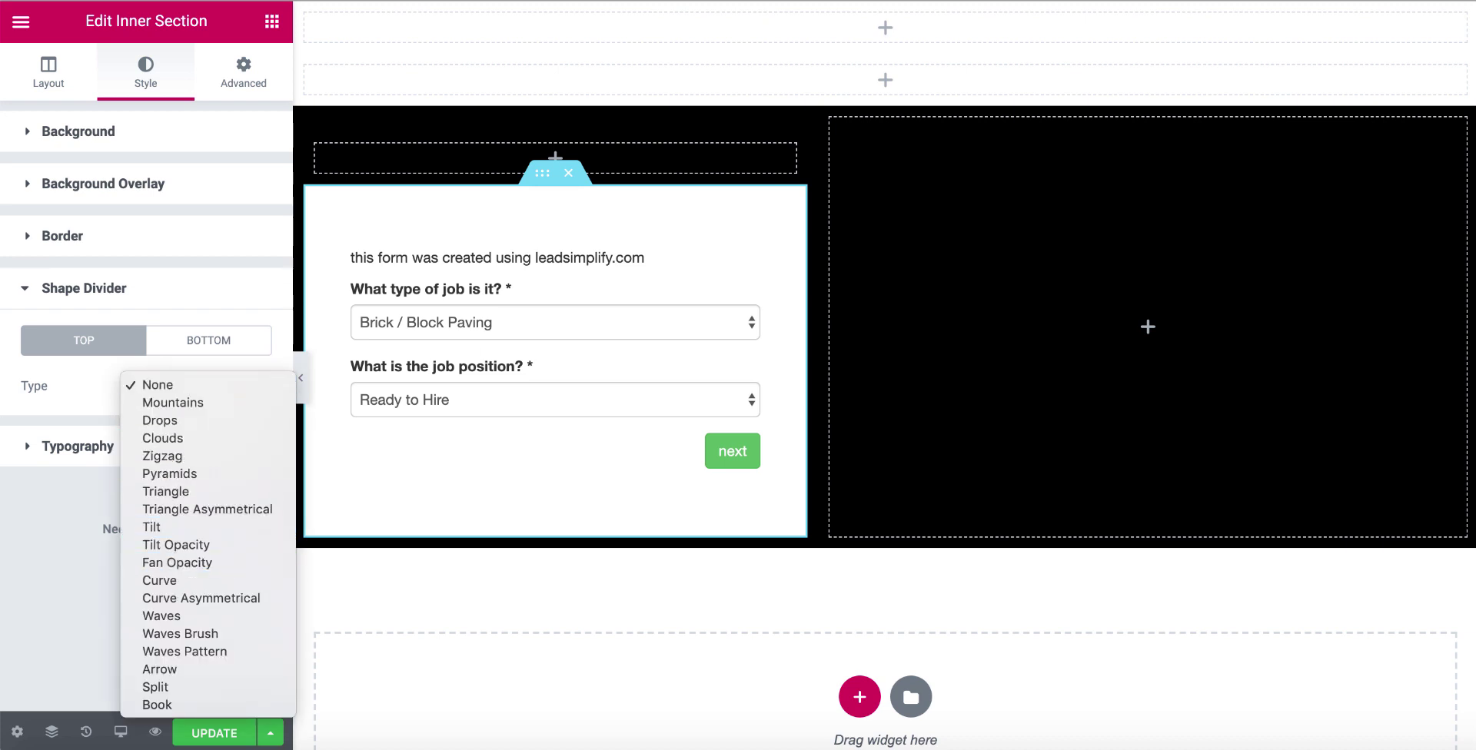
key(Escape)
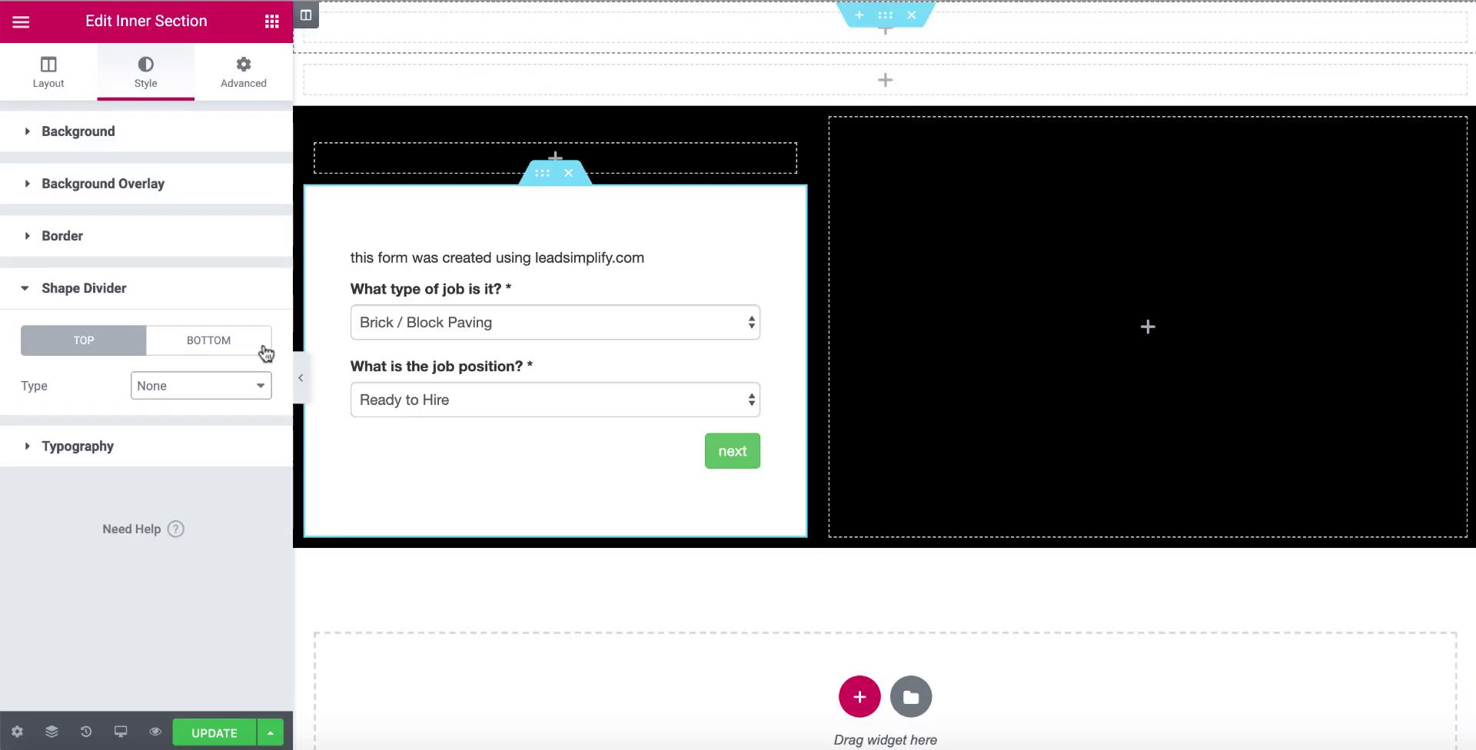
click(161, 392)
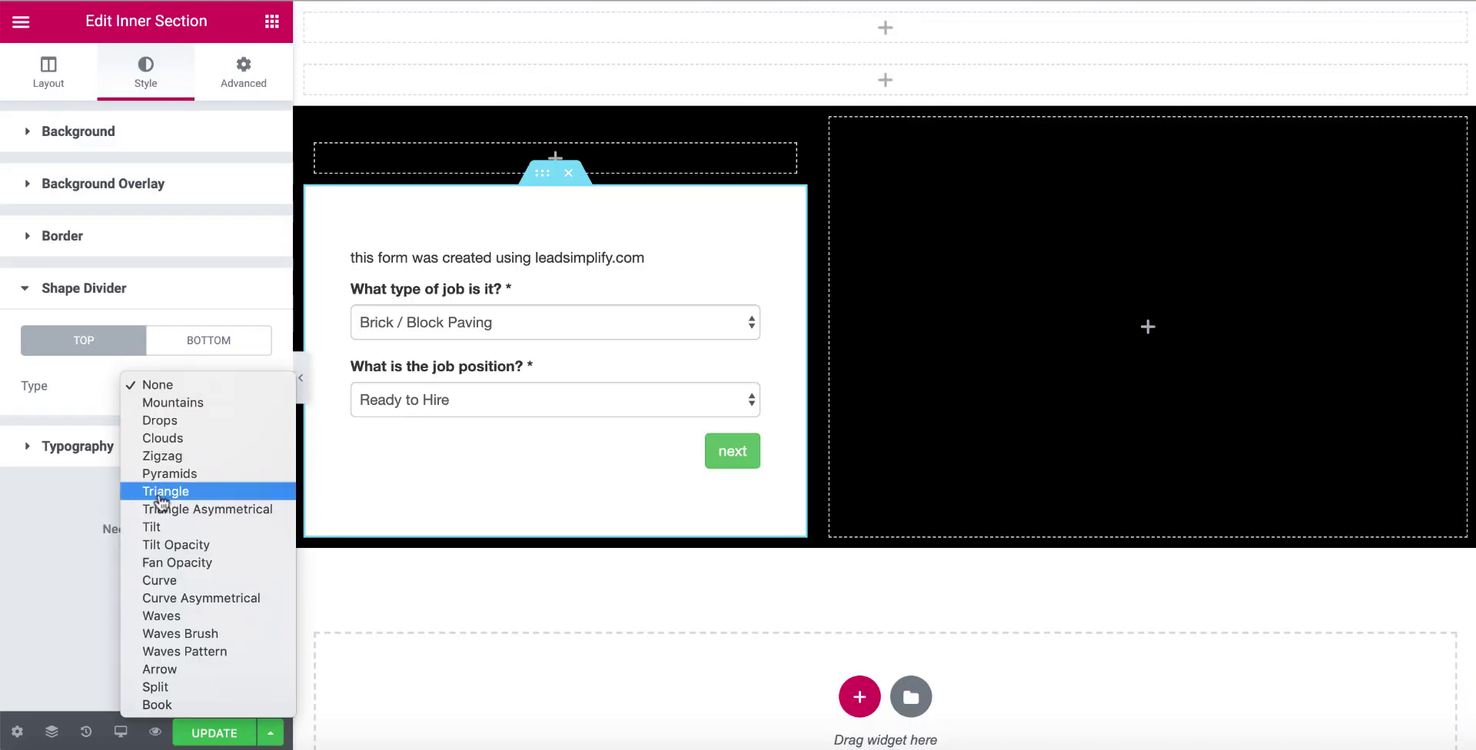
click(164, 492)
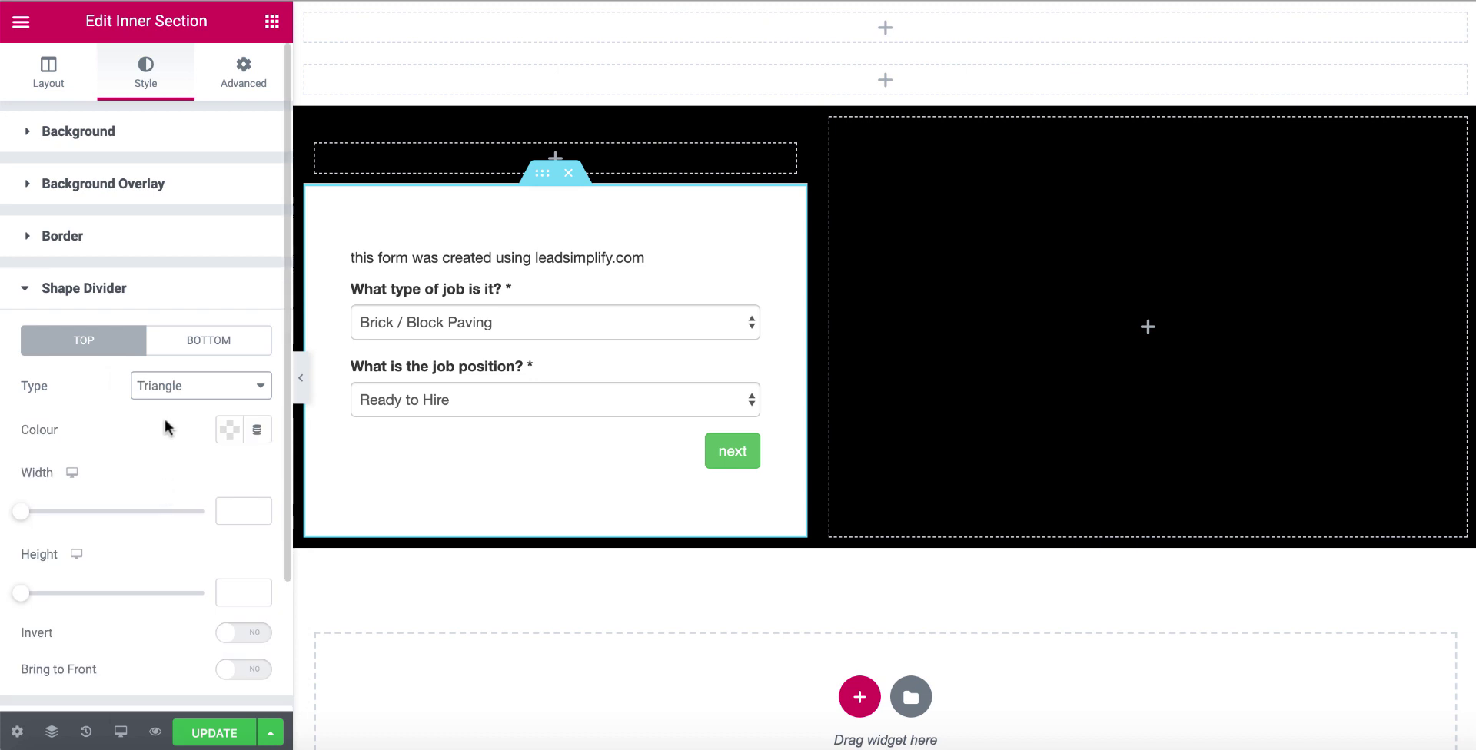
click(226, 426)
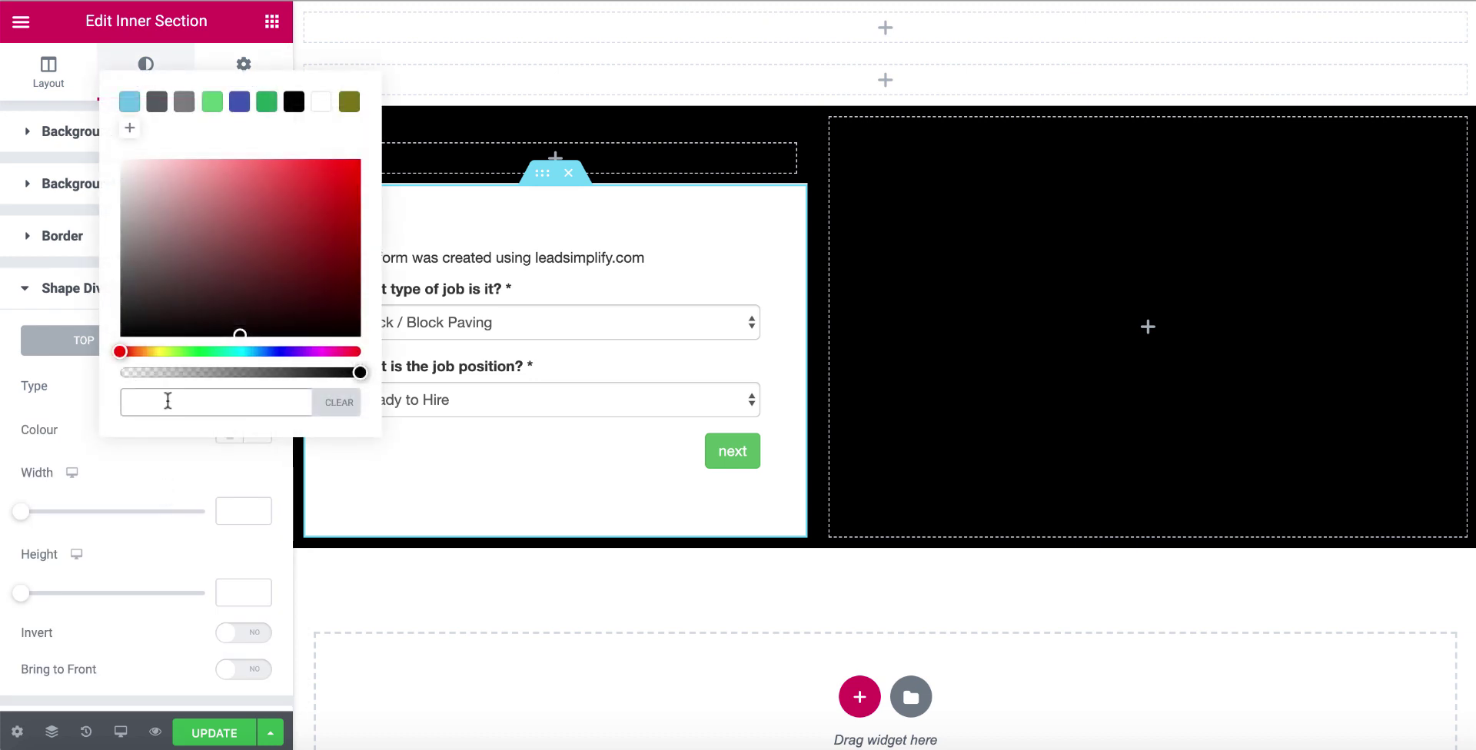
click(268, 100)
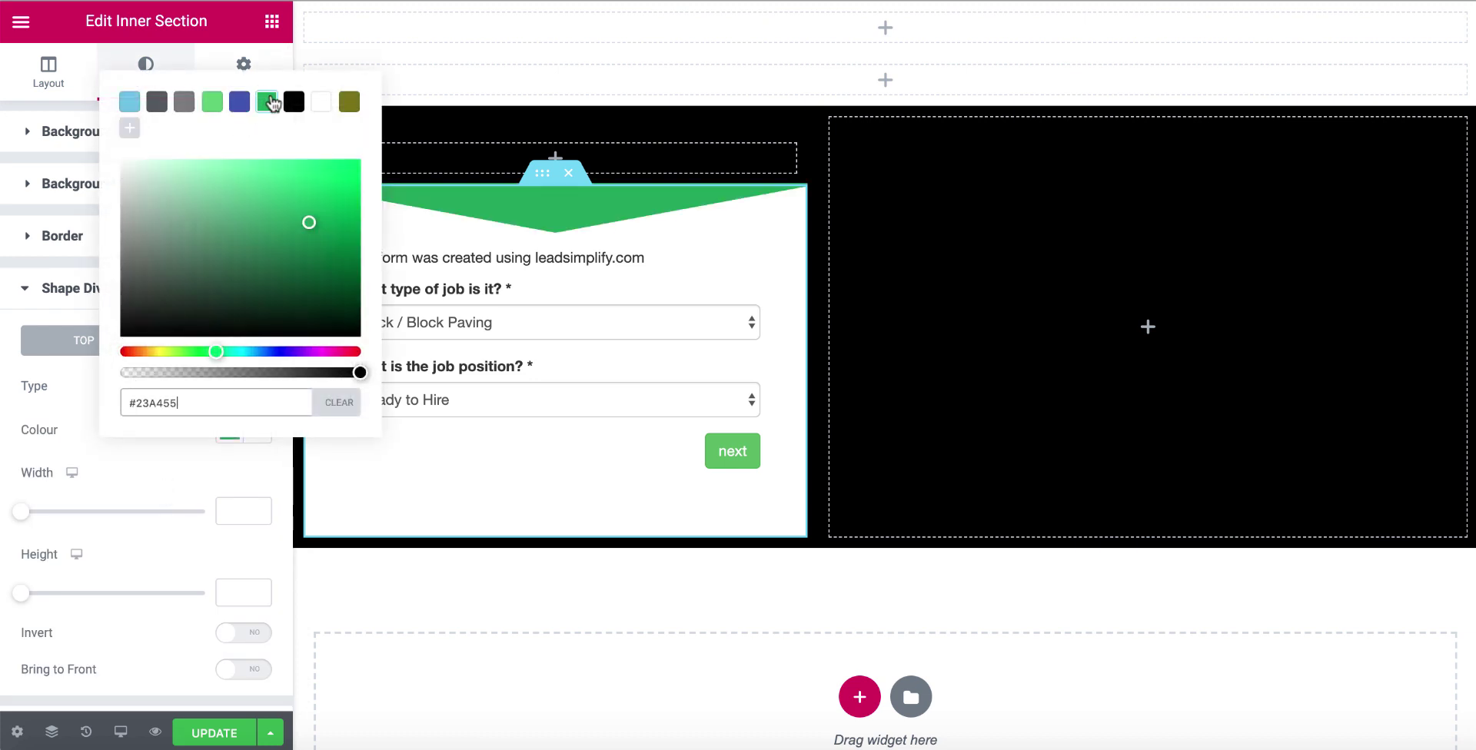
mouse_move(298, 235)
mouse_down()
mouse_move(307, 224)
mouse_move(292, 247)
mouse_move(300, 231)
mouse_move(283, 235)
mouse_up()
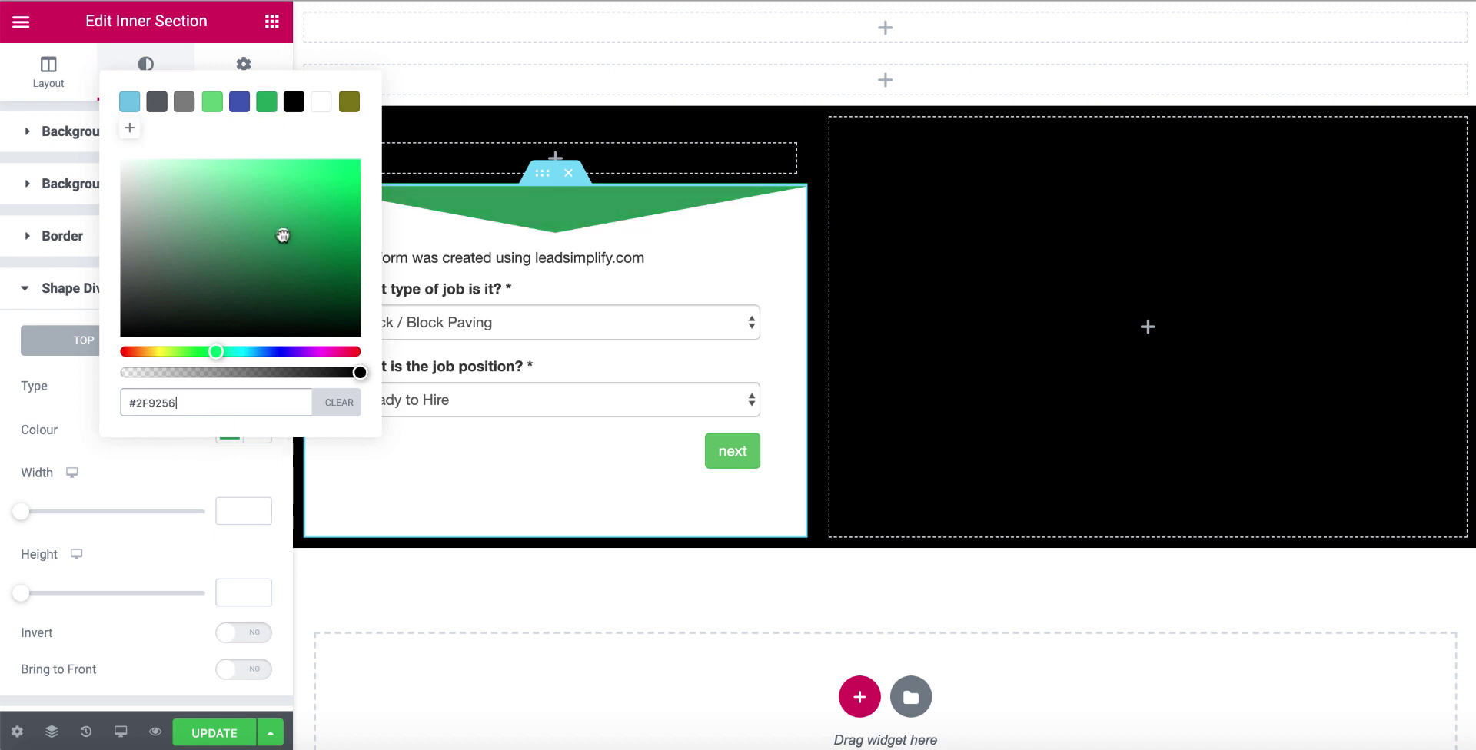
triple_click(191, 393)
key(ctrl+c)
click(158, 472)
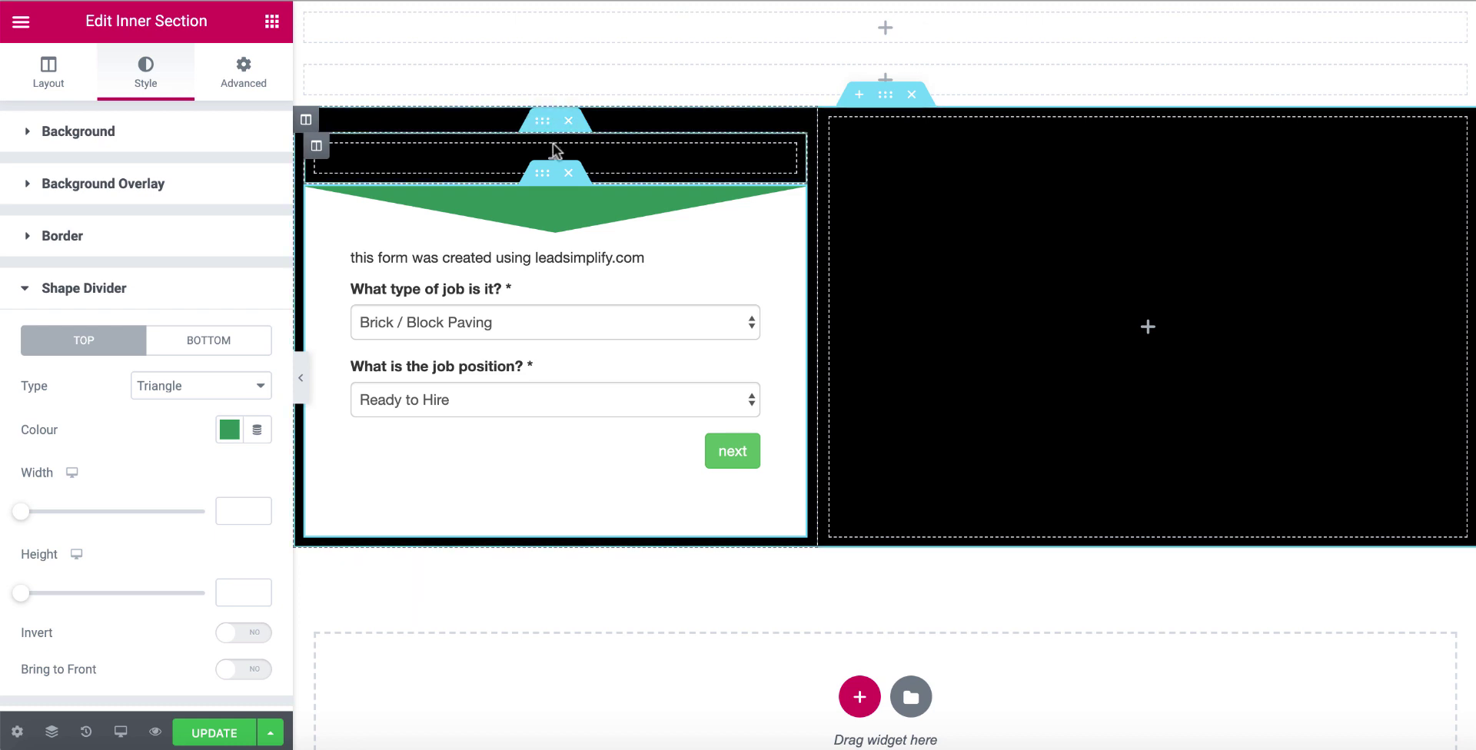
Give the empty upper inner section a classic #2F9155 green background and update the page.
click(543, 123)
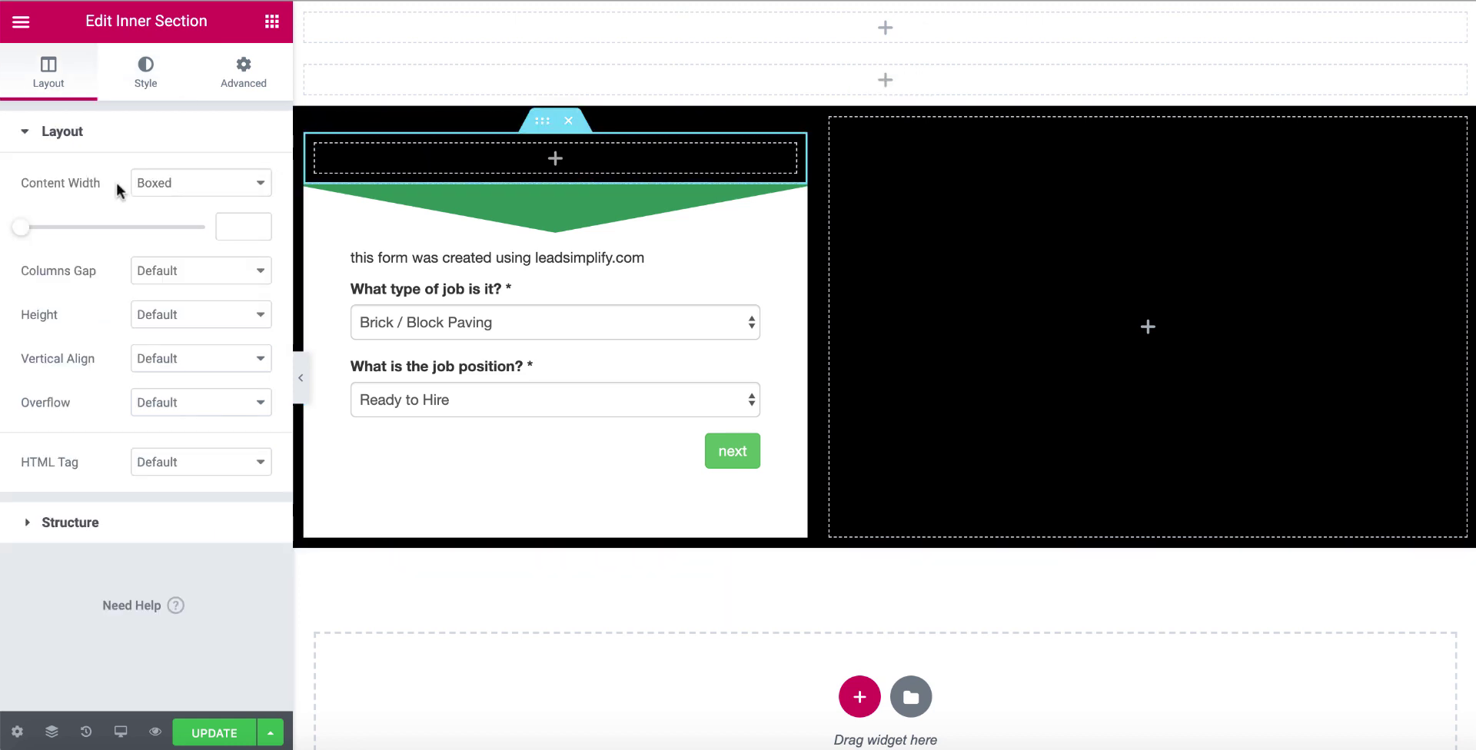
click(143, 84)
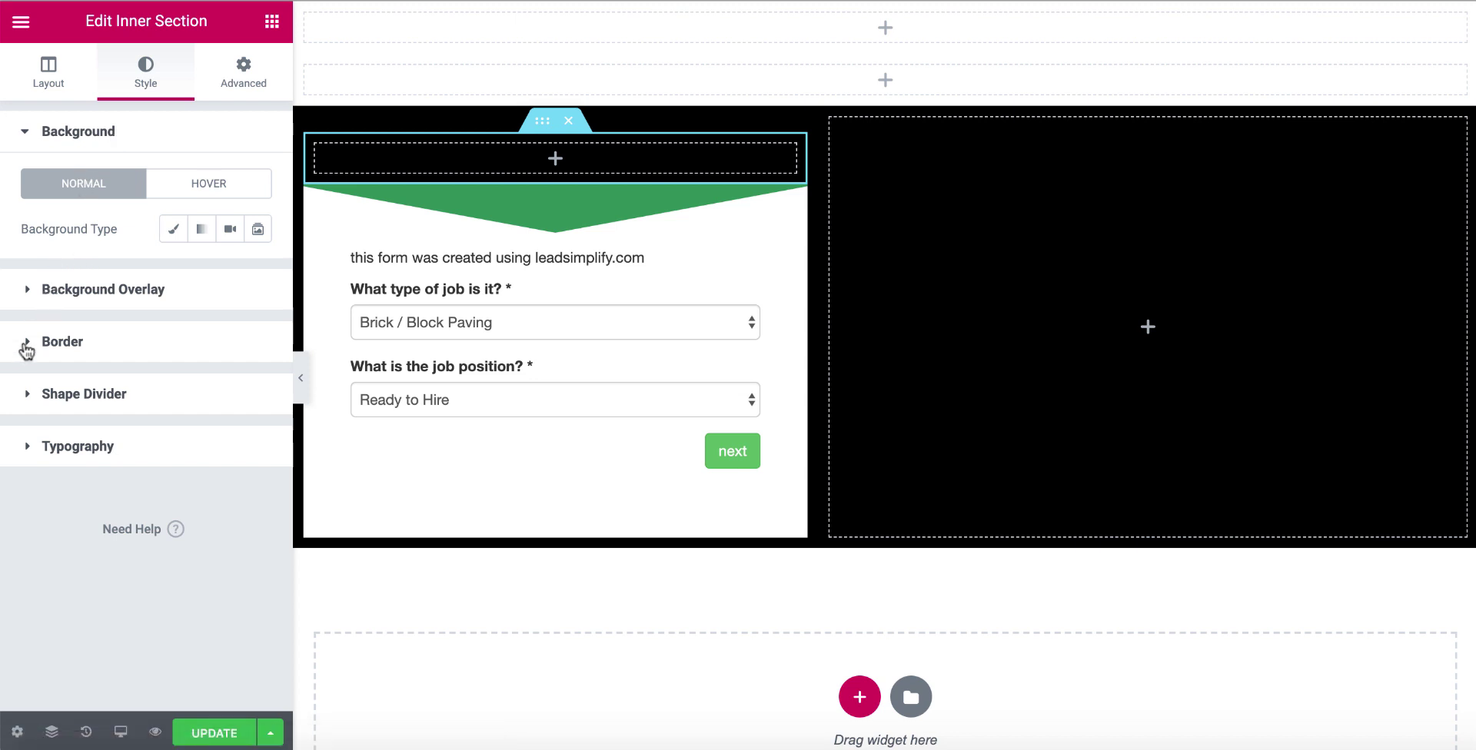
click(173, 230)
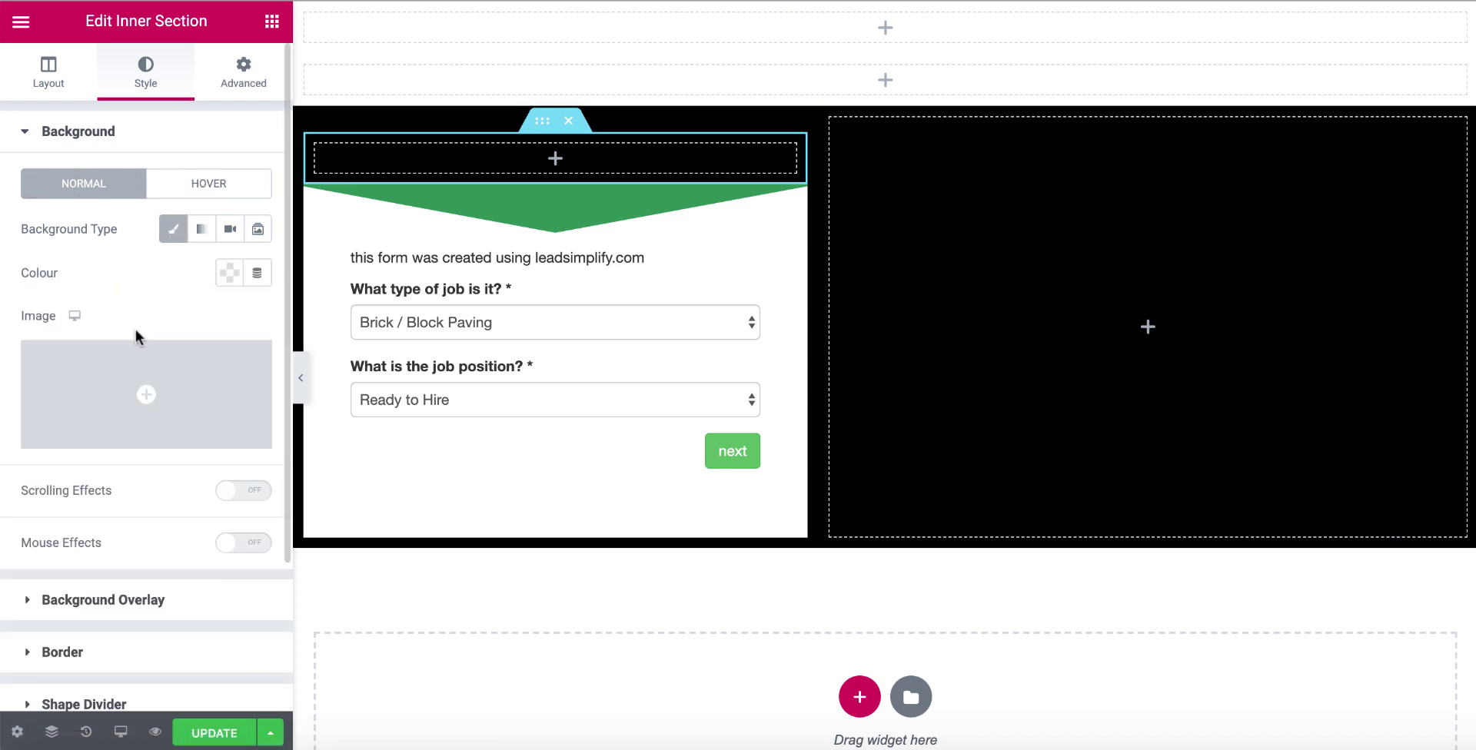
click(224, 275)
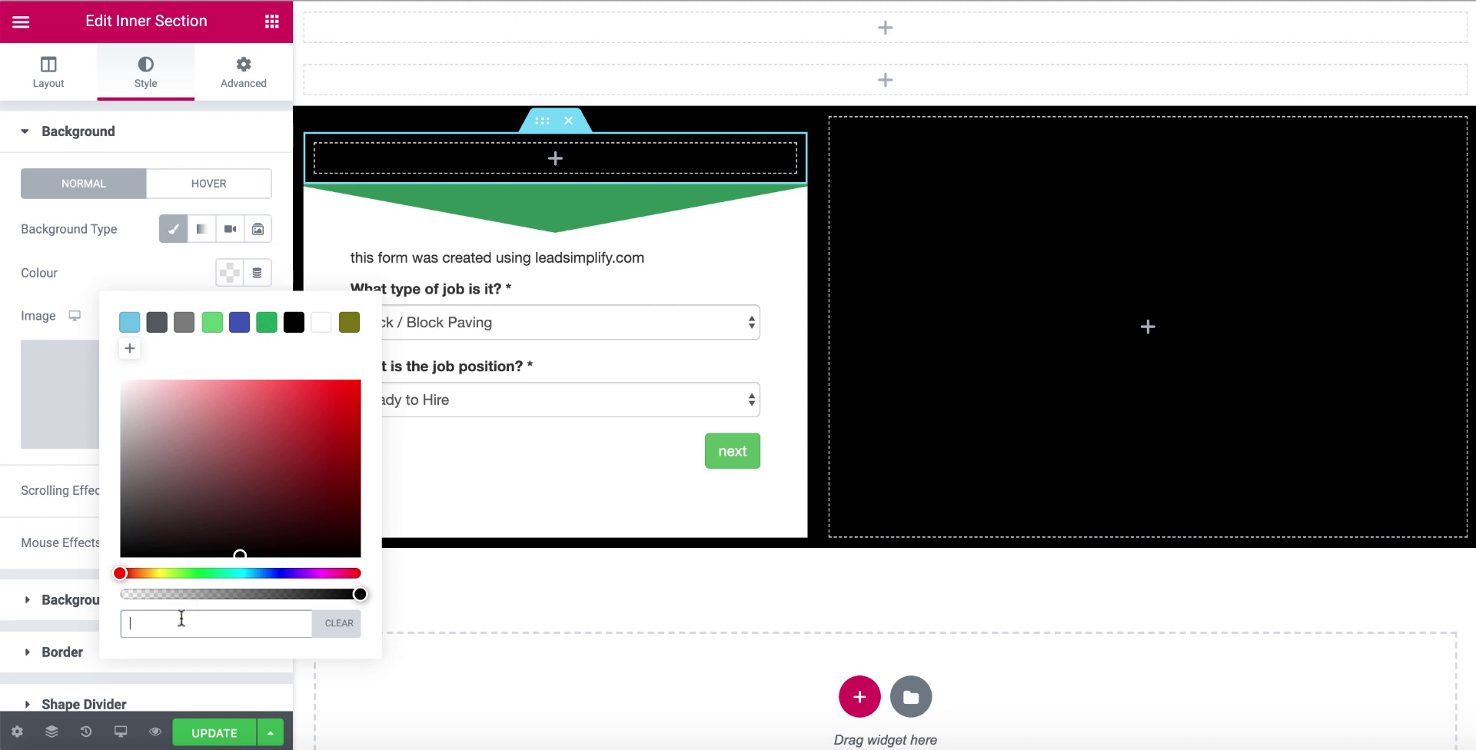
click(181, 618)
key(ctrl+v)
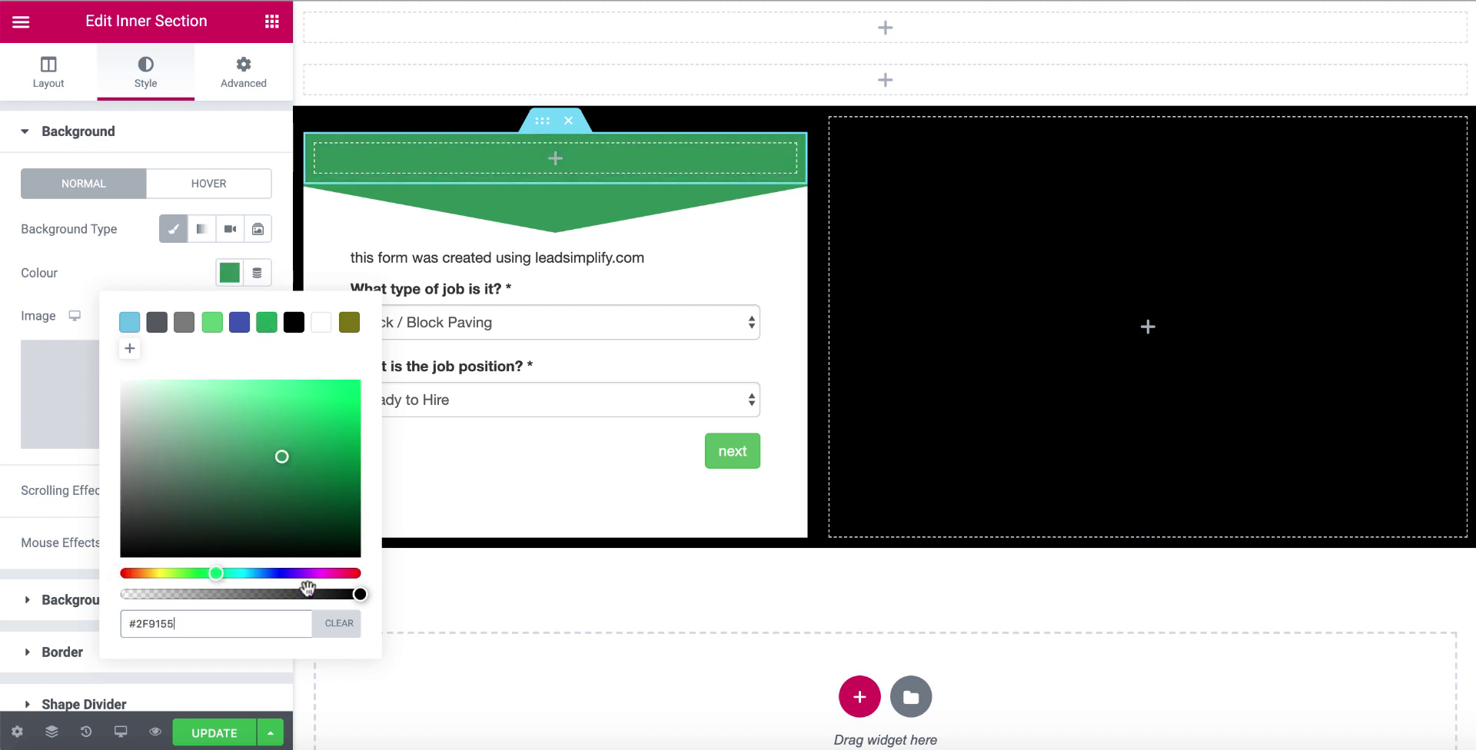
click(214, 732)
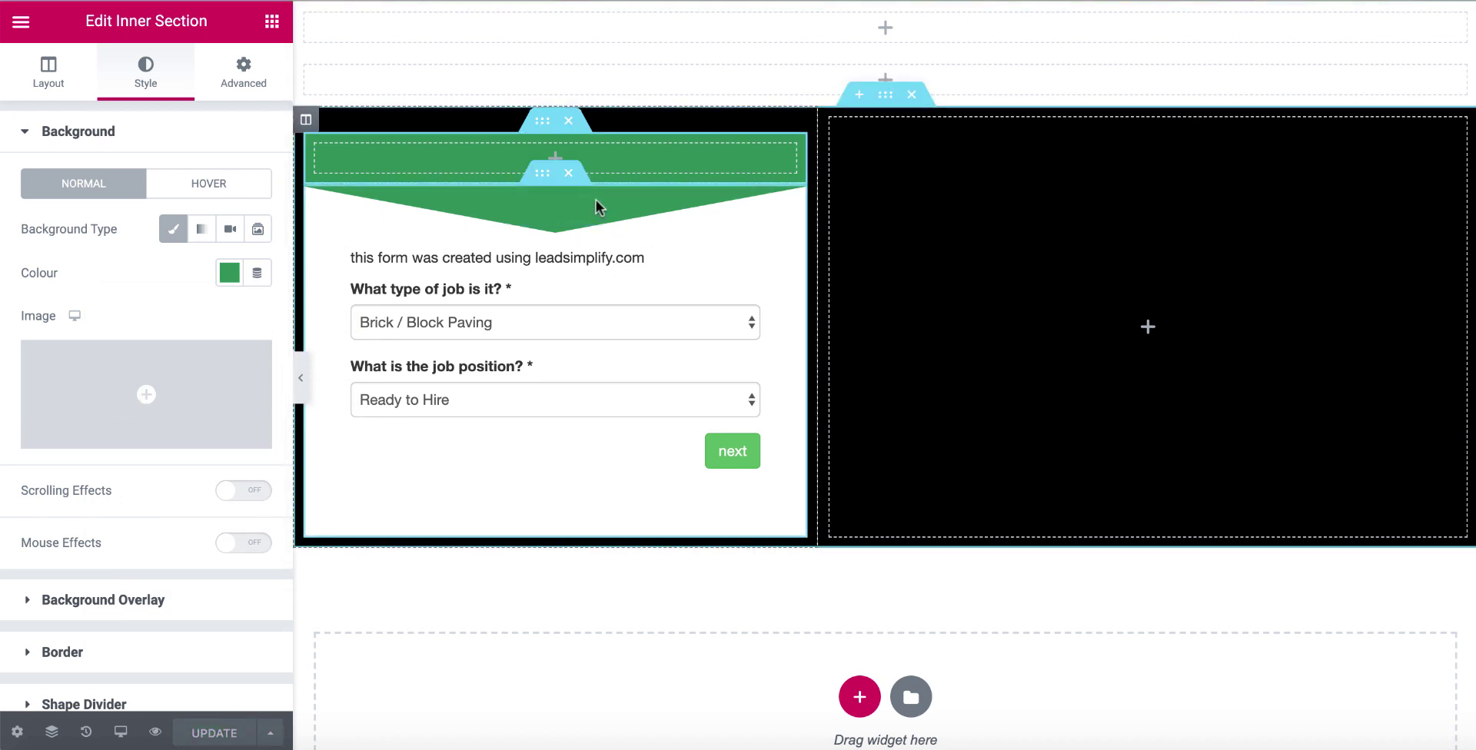
Unlink the form card's border radius and set only its bottom-left corner to 30 px.
click(544, 182)
scroll(128, 403, down, 4)
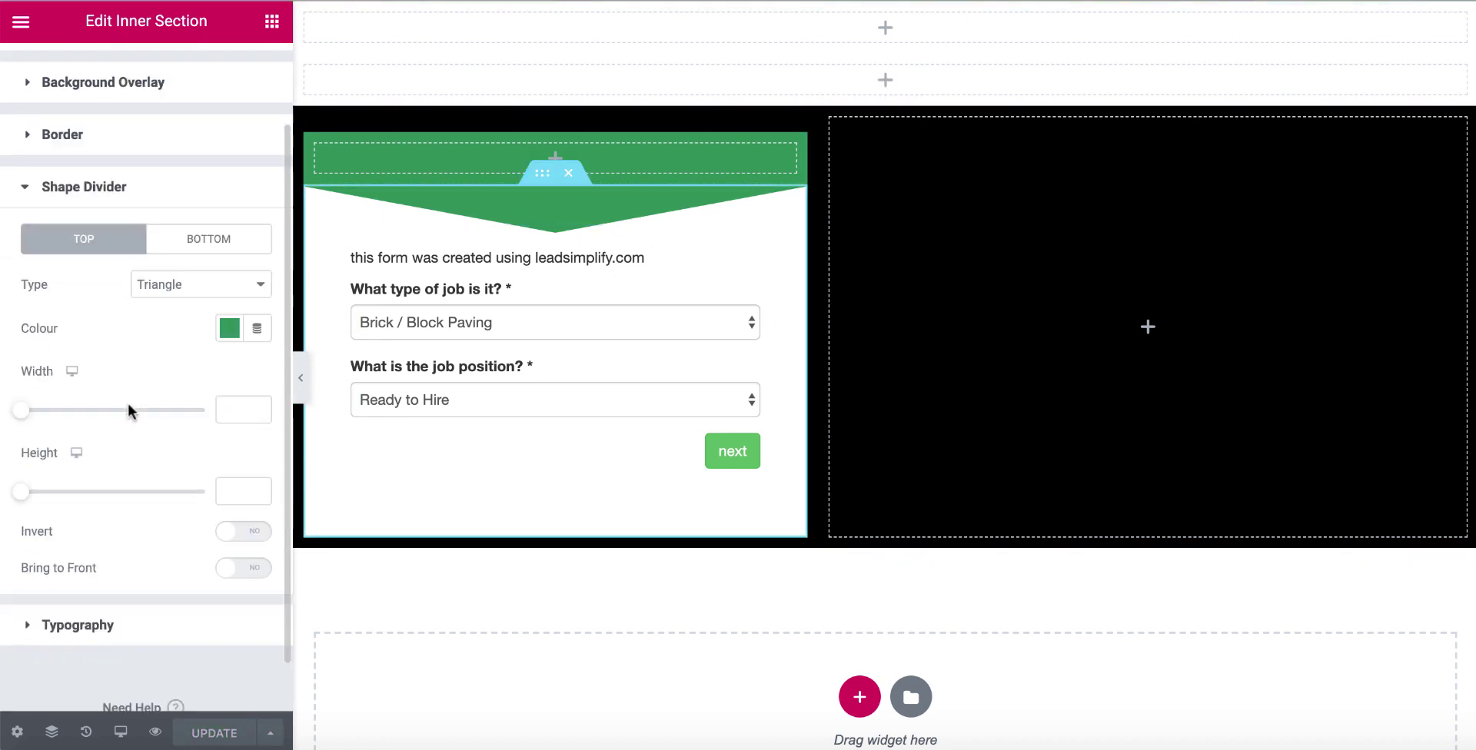
scroll(66, 274, up, 3)
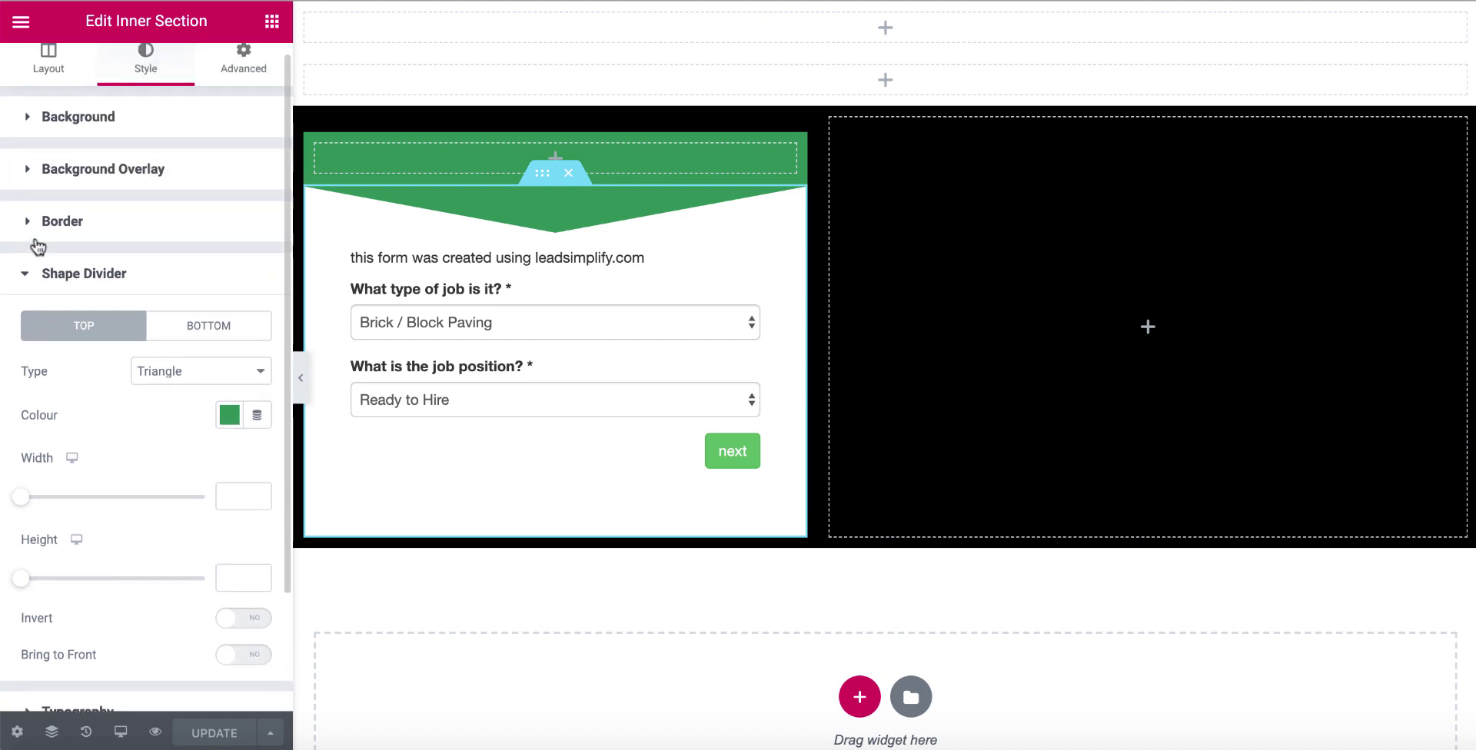
click(25, 225)
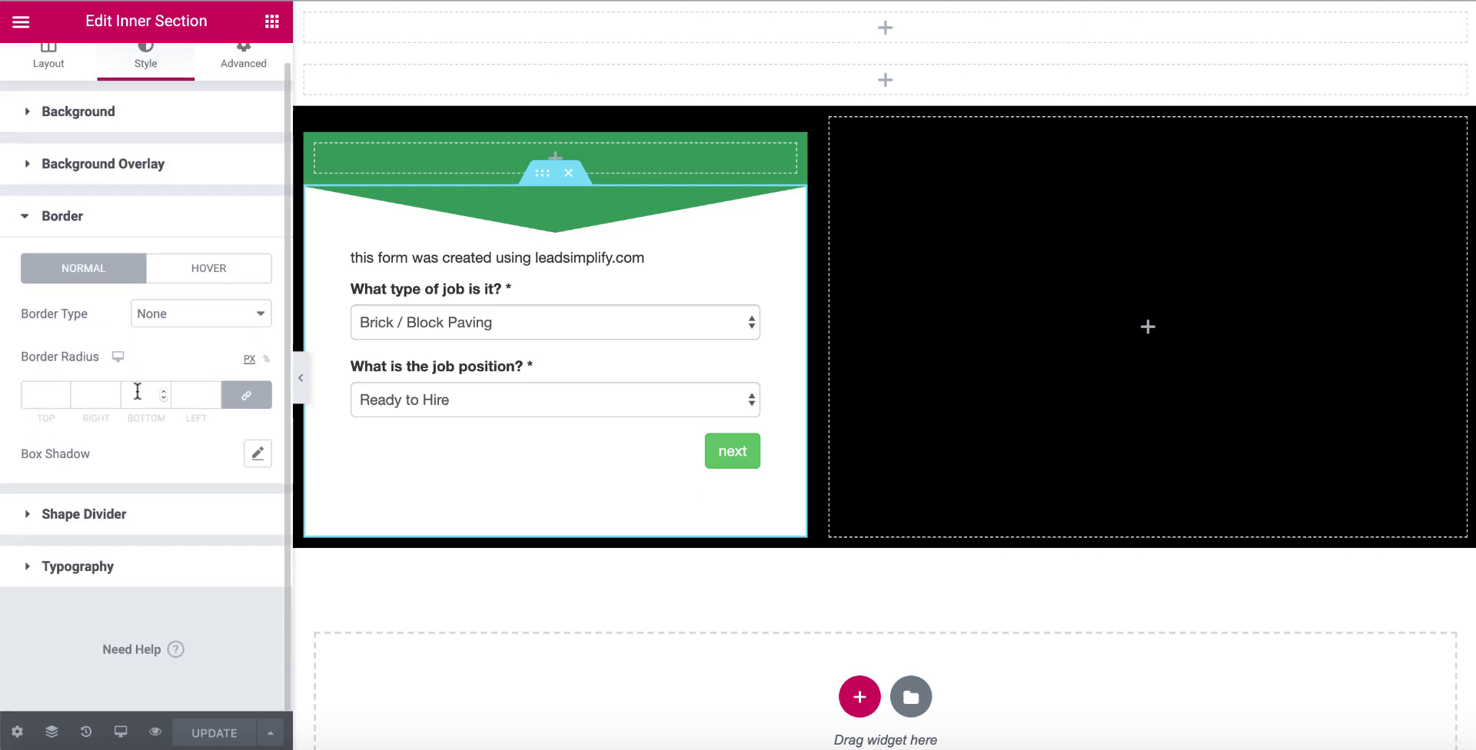
click(246, 395)
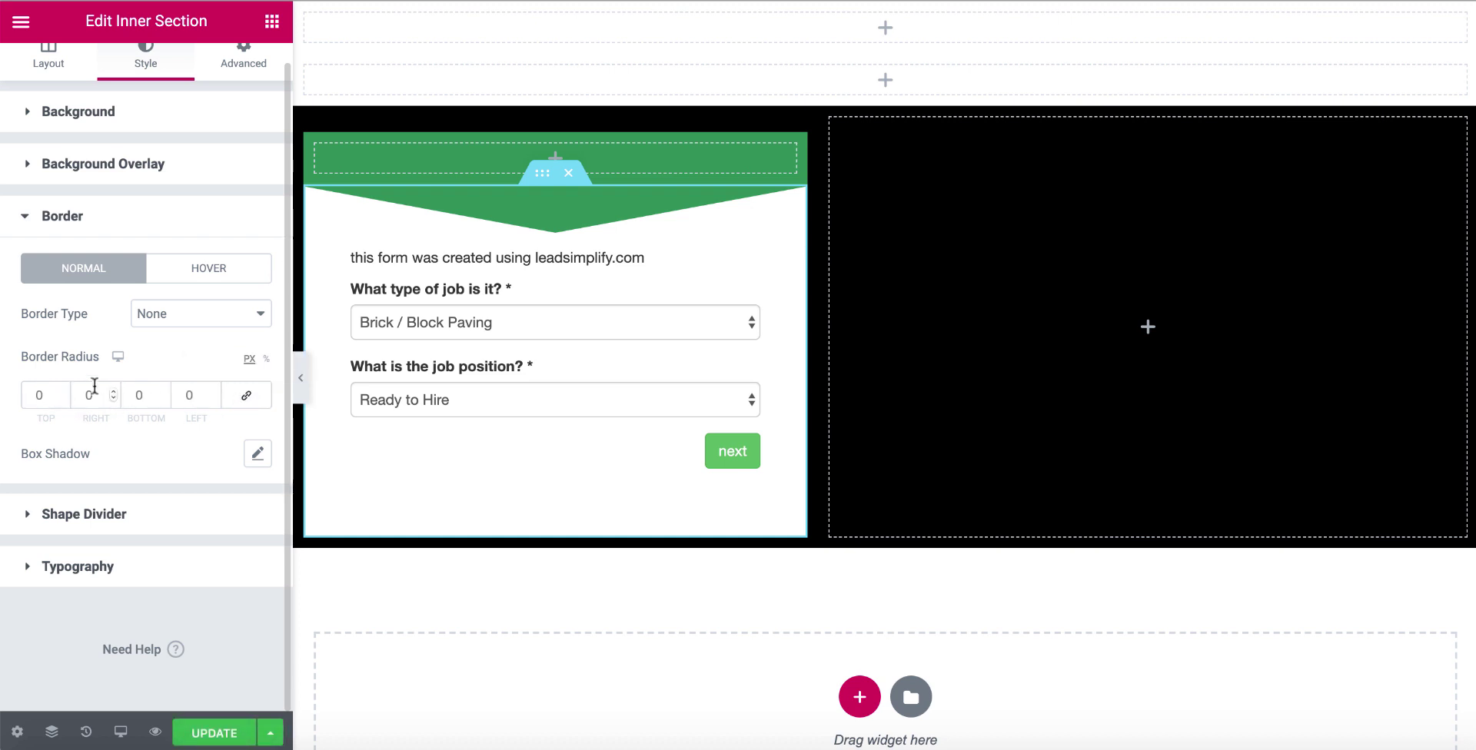
double_click(192, 394)
text(30)
click(555, 158)
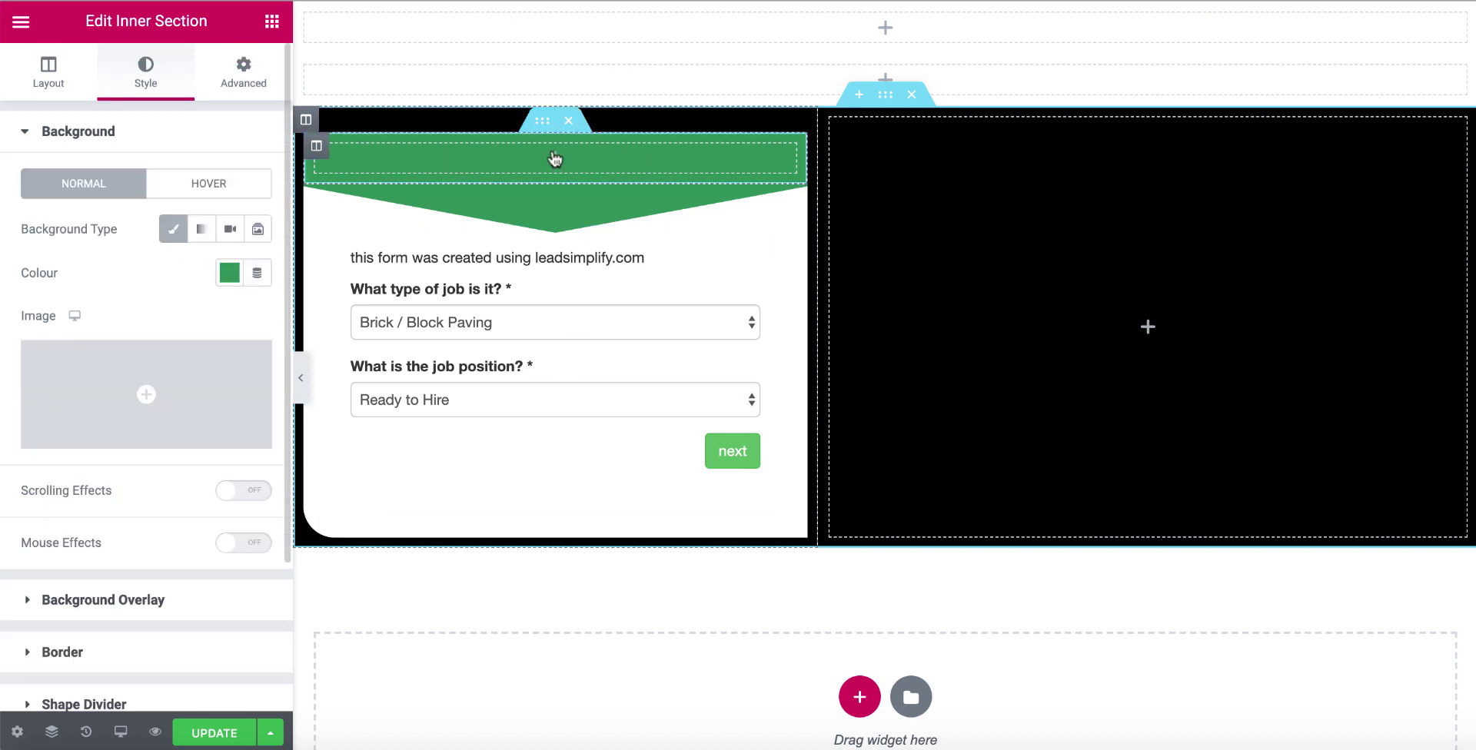
Unlink the green header section's border radius and set its top-right corner to 30 px.
click(555, 157)
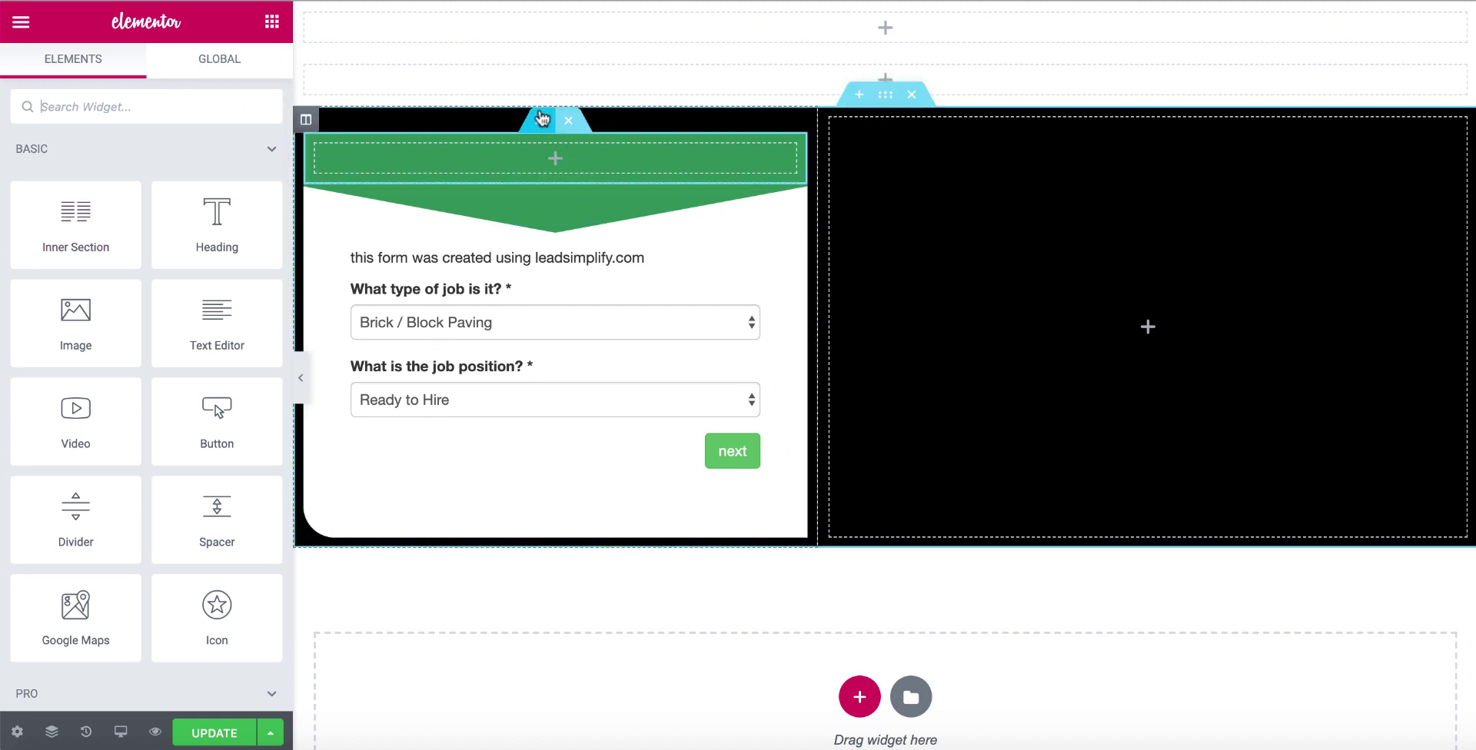
click(543, 119)
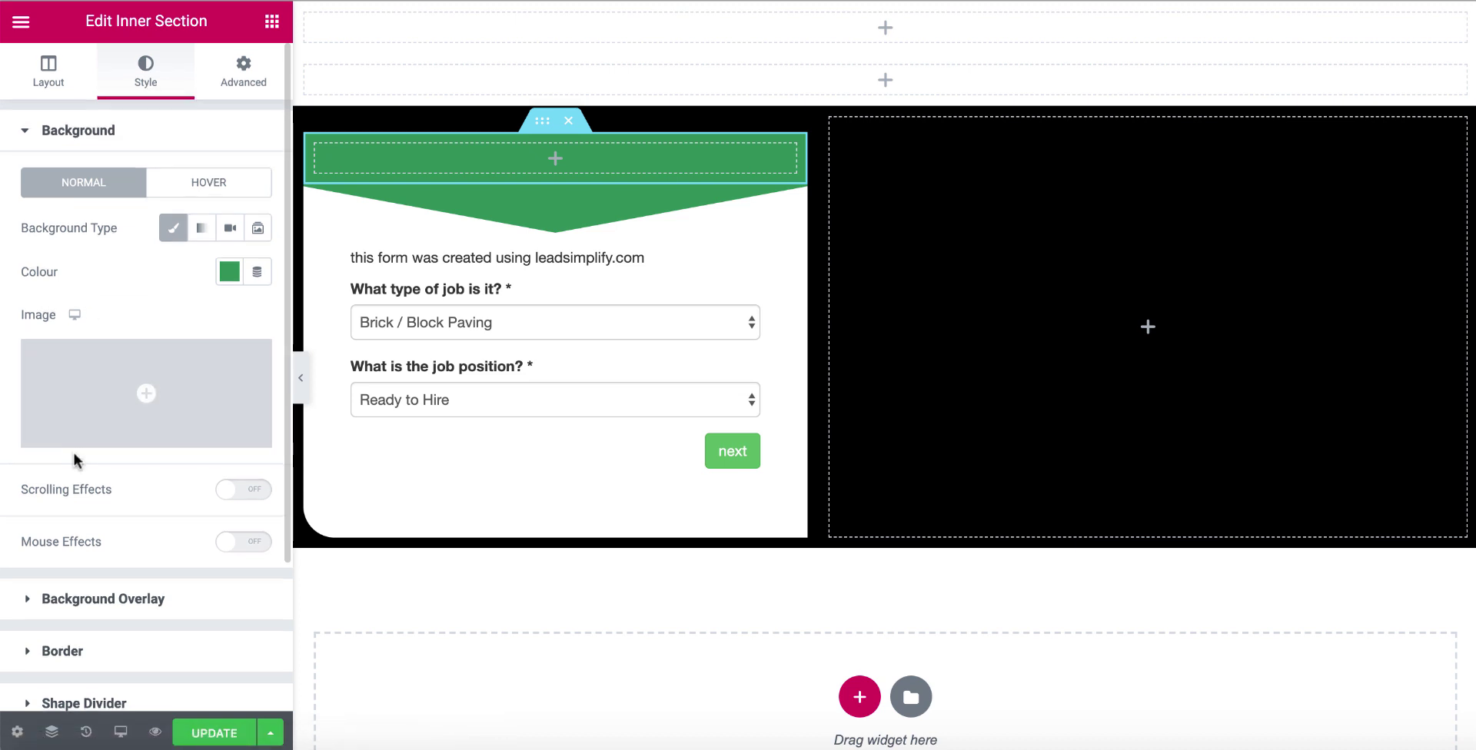
scroll(73, 454, down, 3)
click(30, 464)
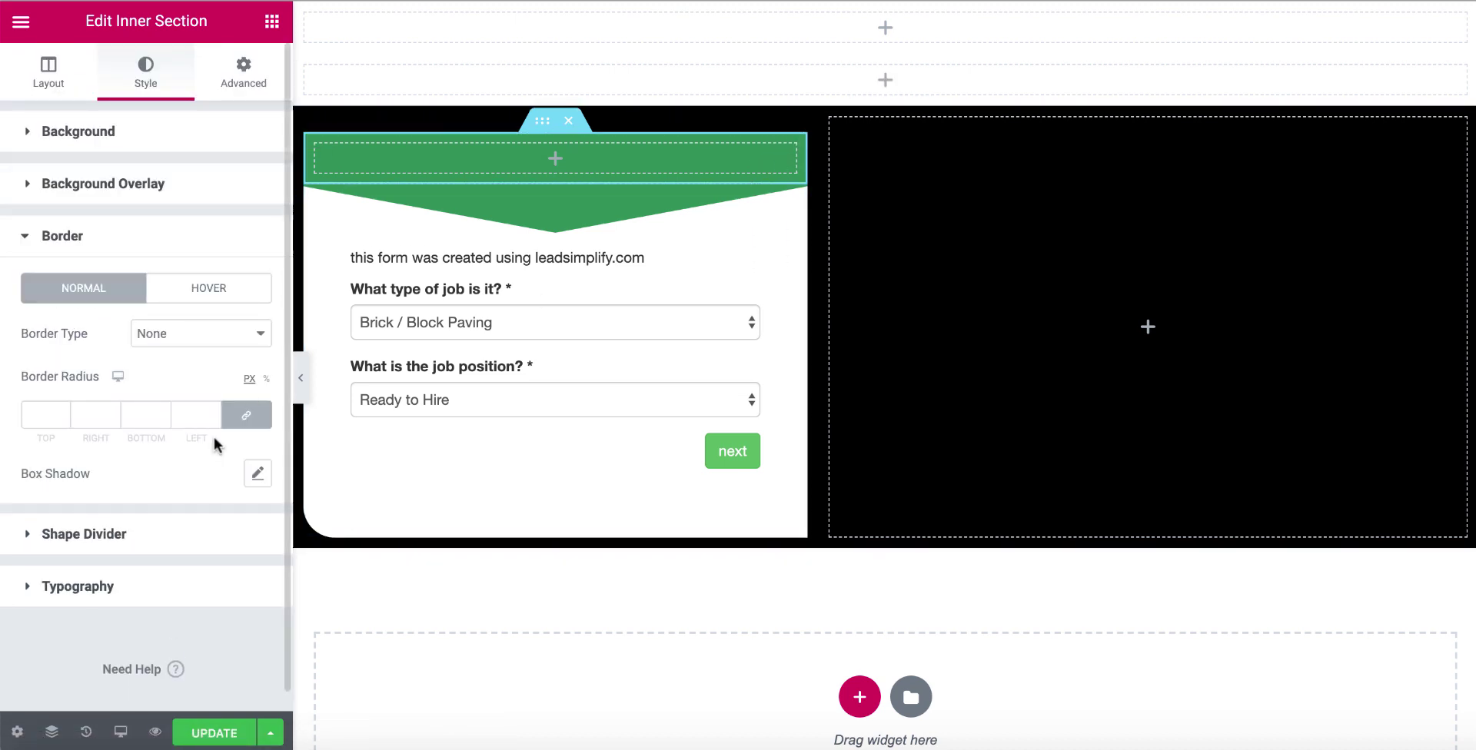
click(247, 419)
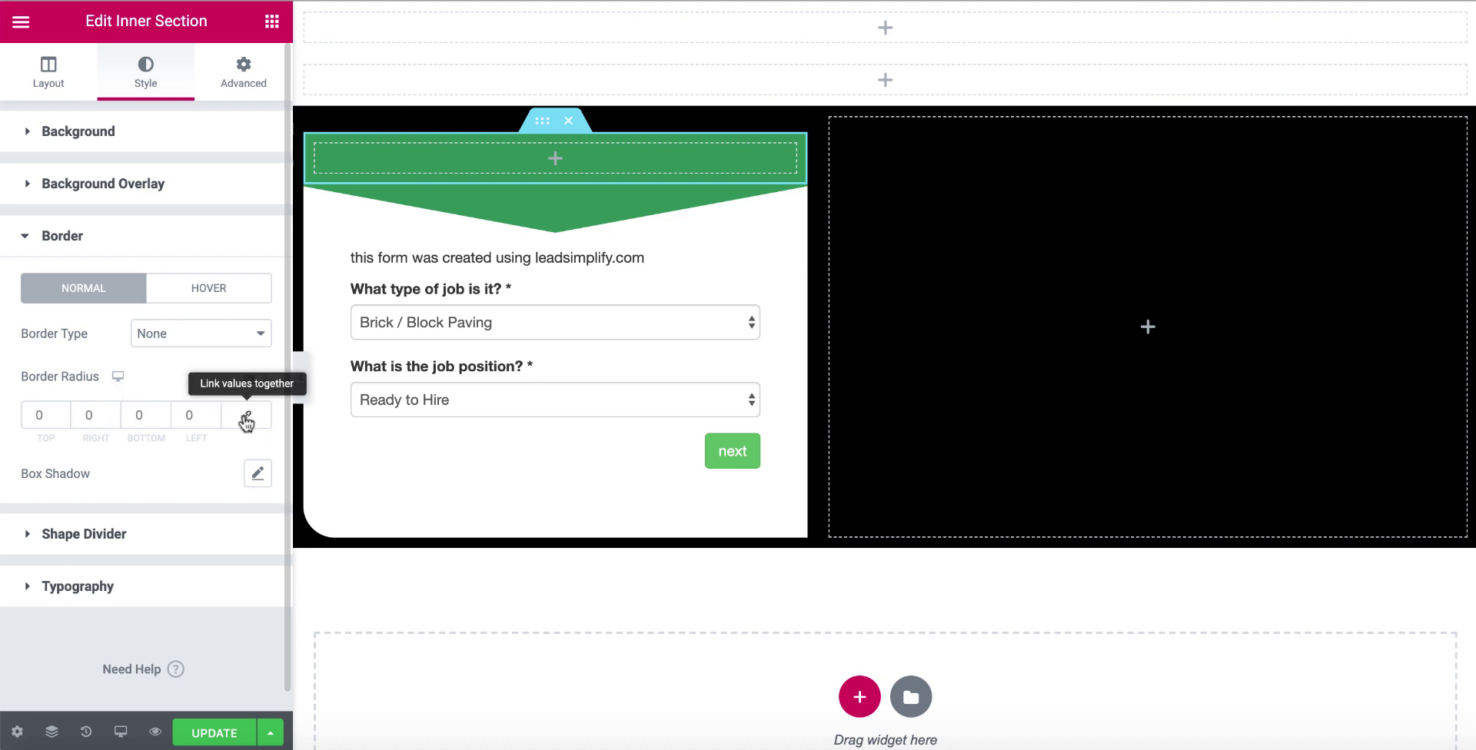
click(246, 420)
drag(57, 408, 3, 415)
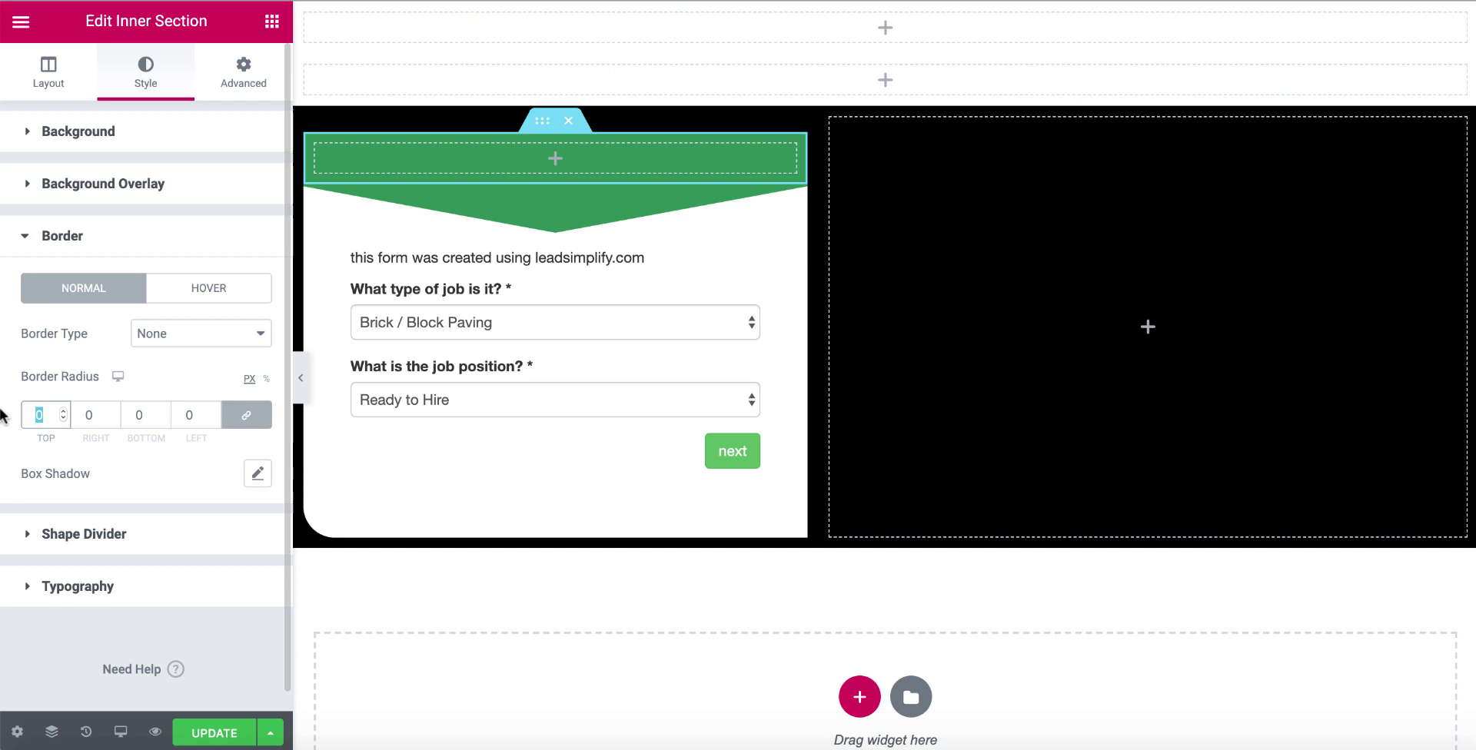
text(30)
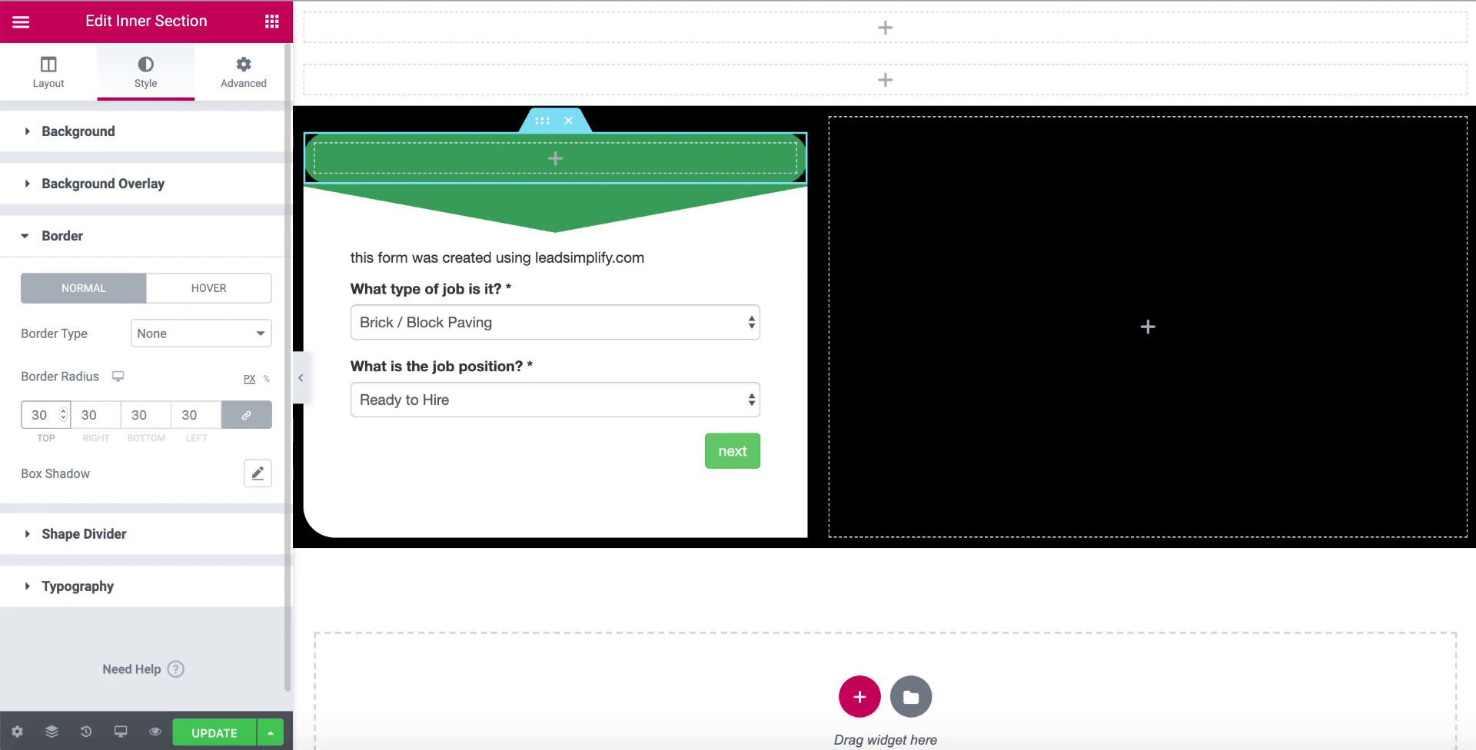
key(BackSpace)
click(246, 415)
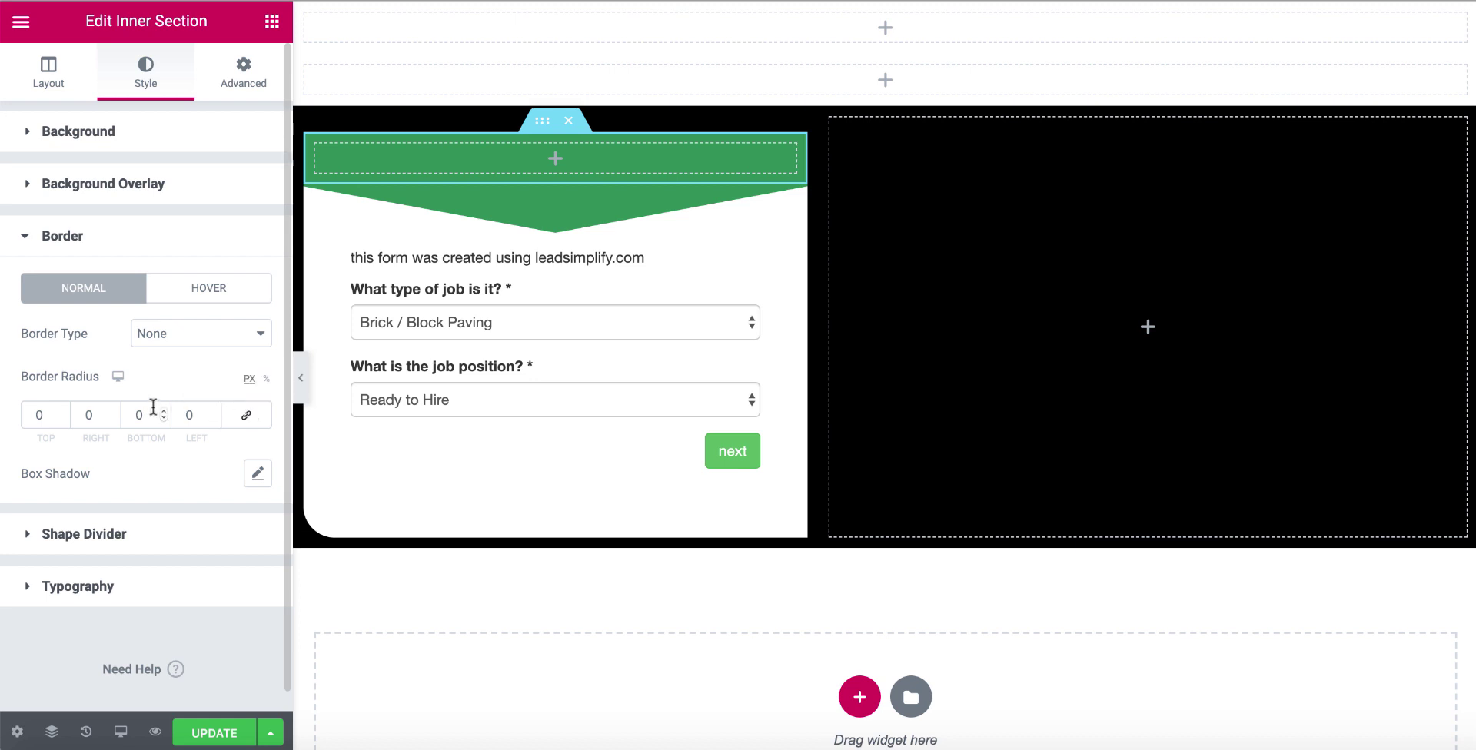
double_click(96, 415)
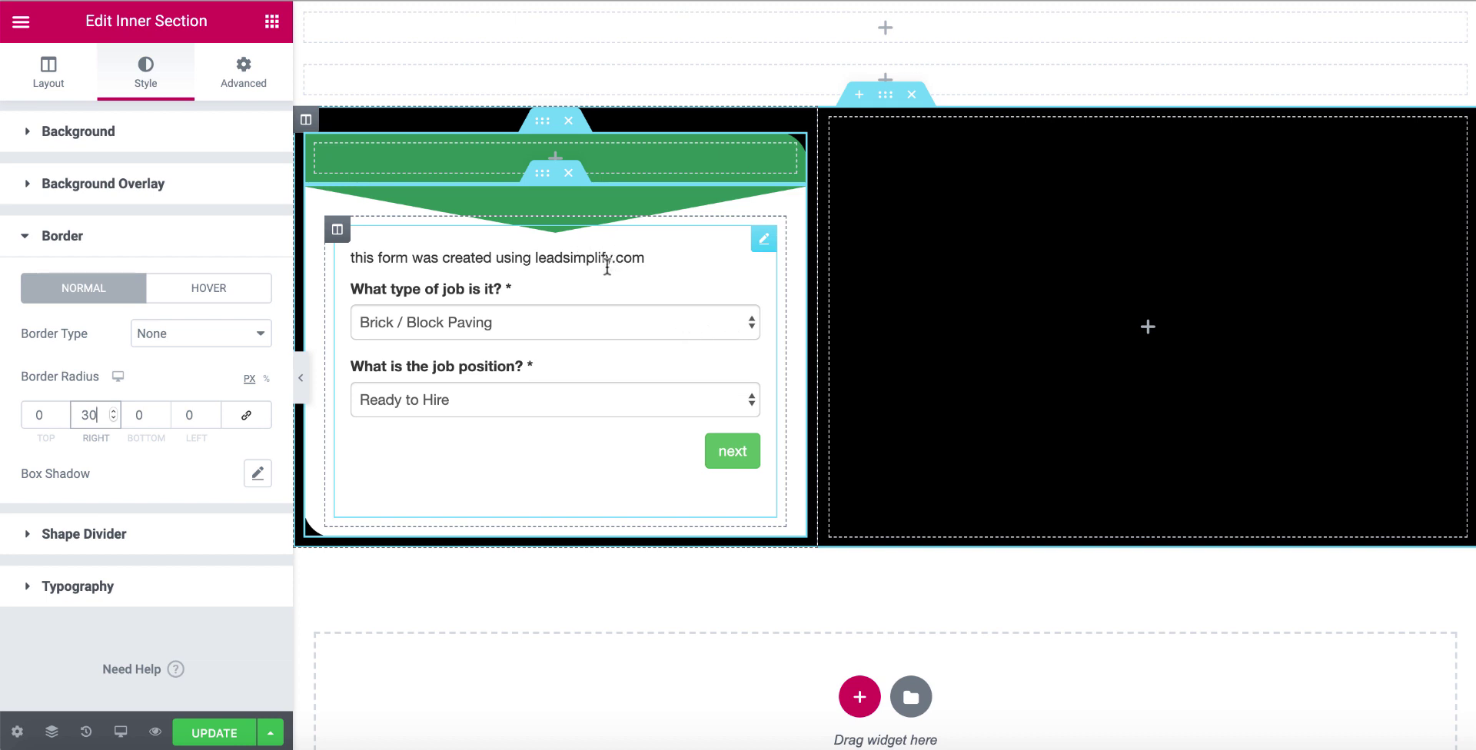
click(270, 20)
Add a Text Editor widget to the green header and trim the end of its placeholder text.
drag(217, 320, 570, 156)
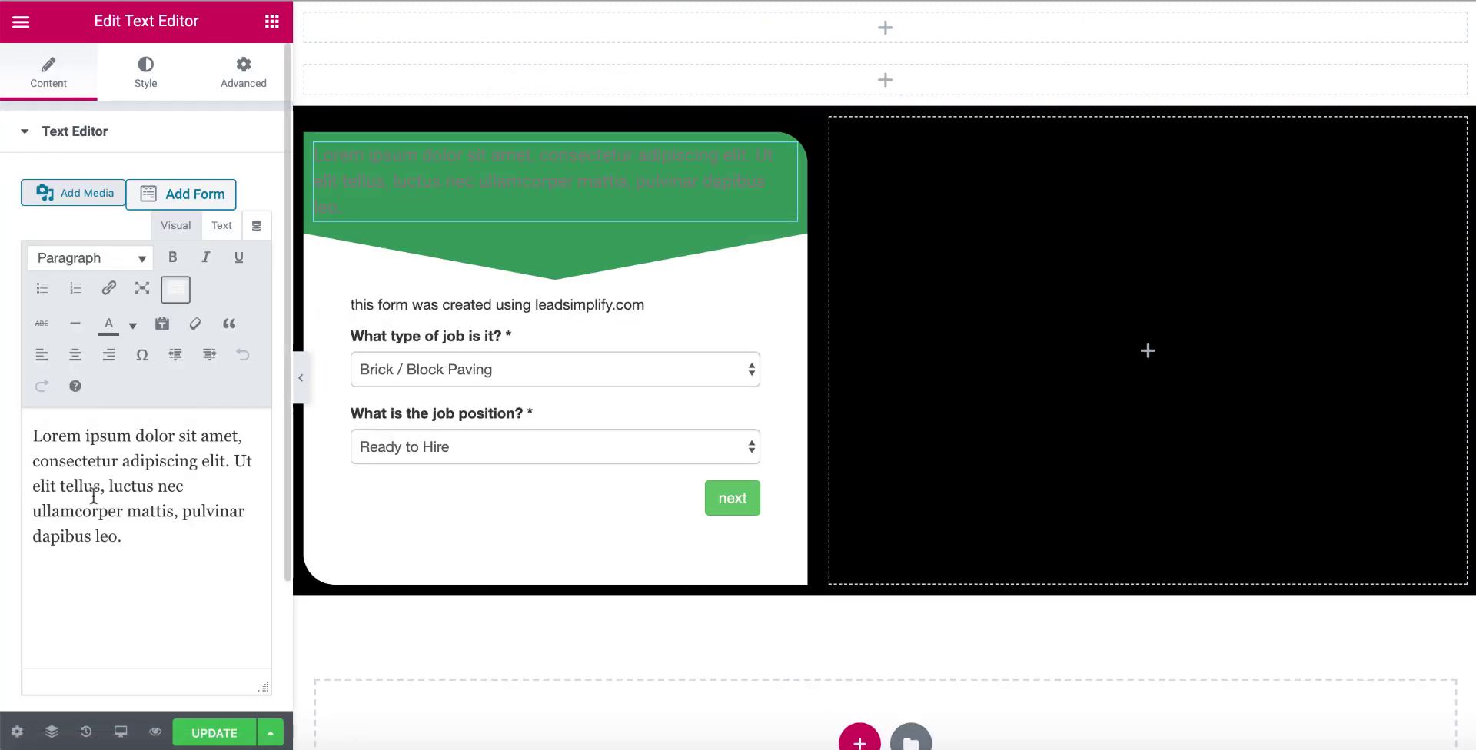
drag(135, 532, 124, 499)
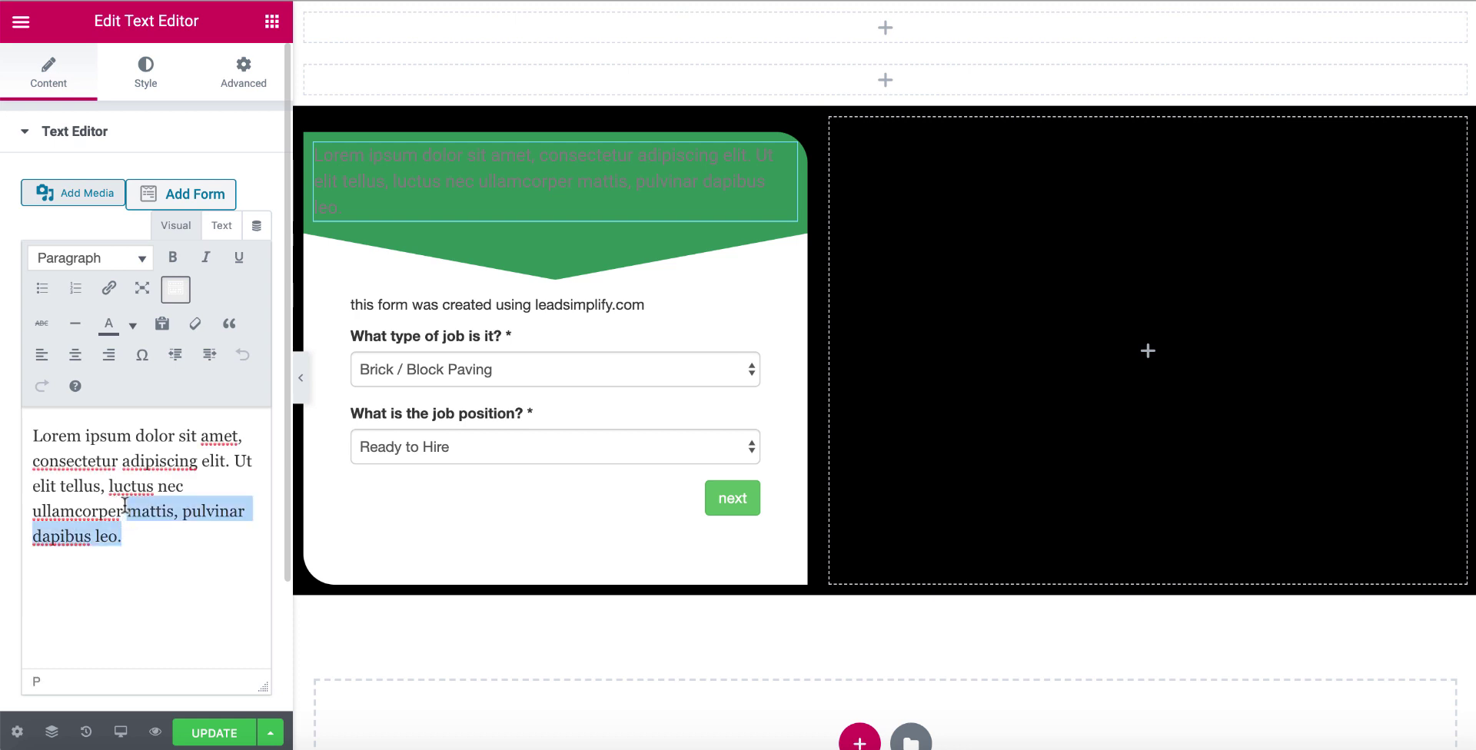
key(BackSpace)
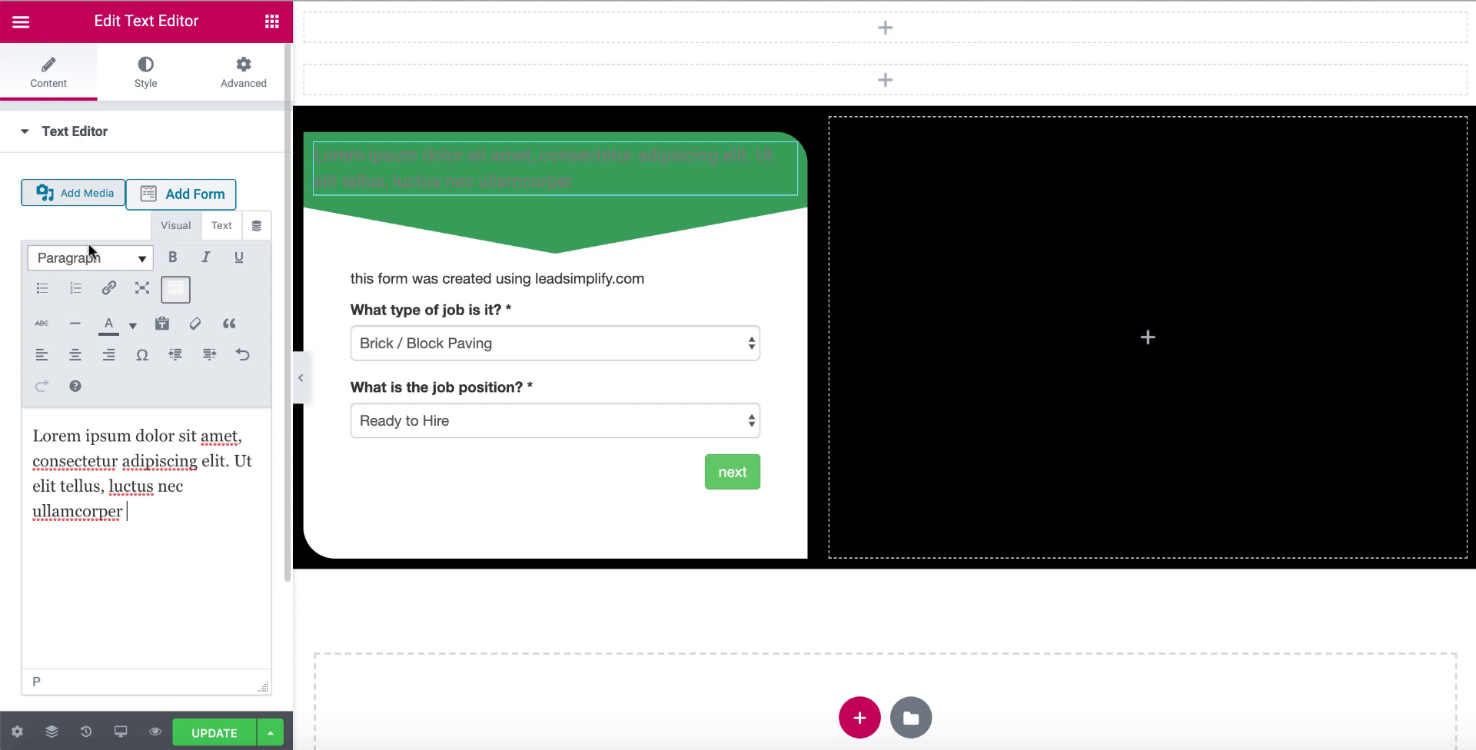
Style the header text centred, white (#FFFFFF) and 18 px.
click(156, 77)
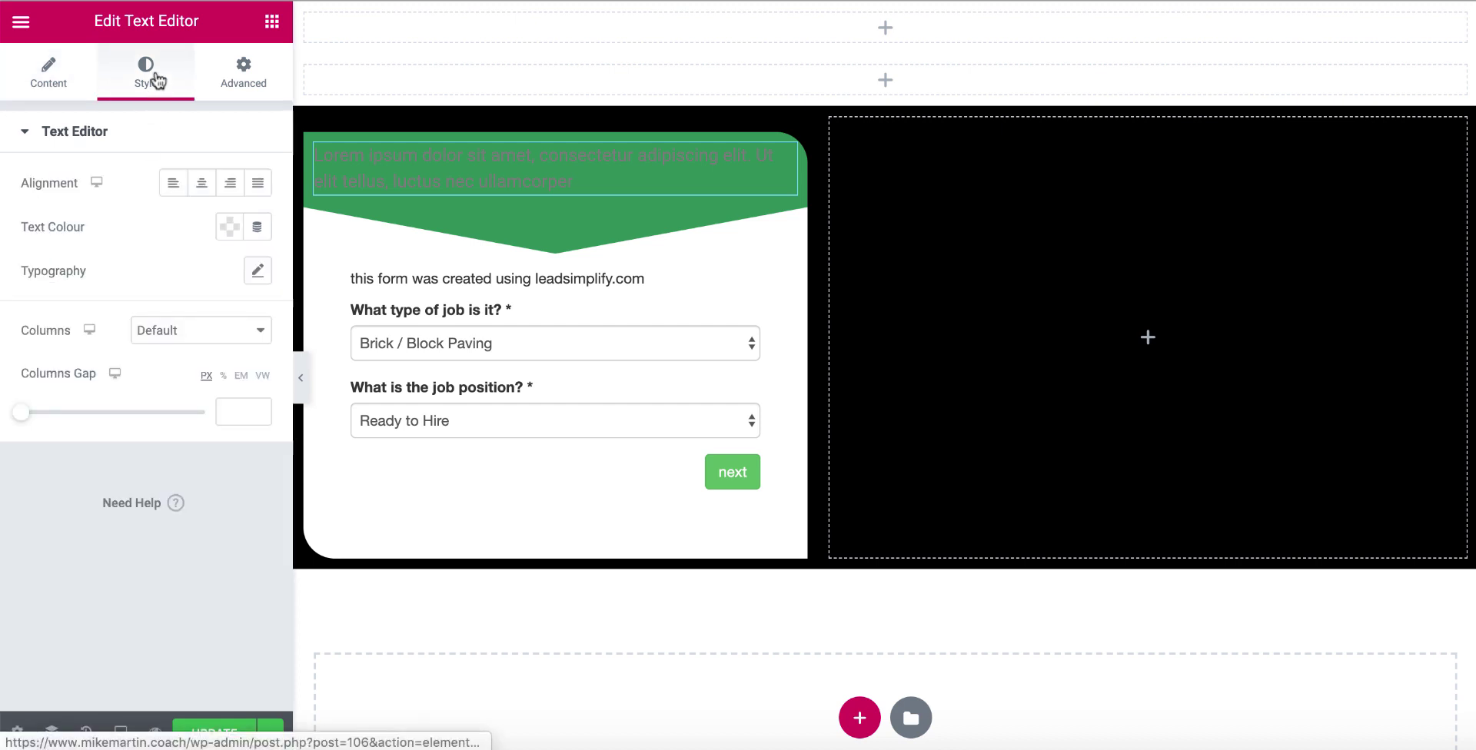
click(203, 190)
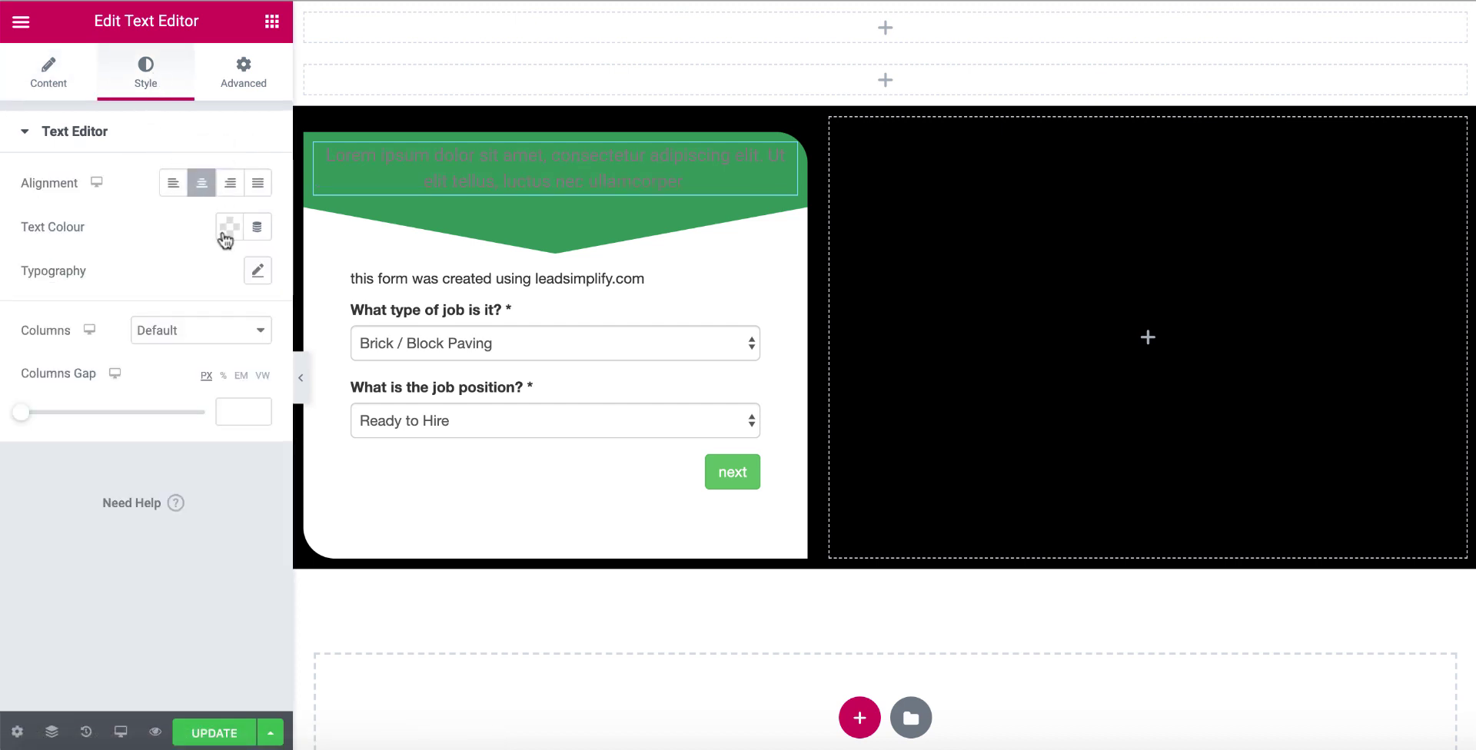
click(227, 229)
click(321, 277)
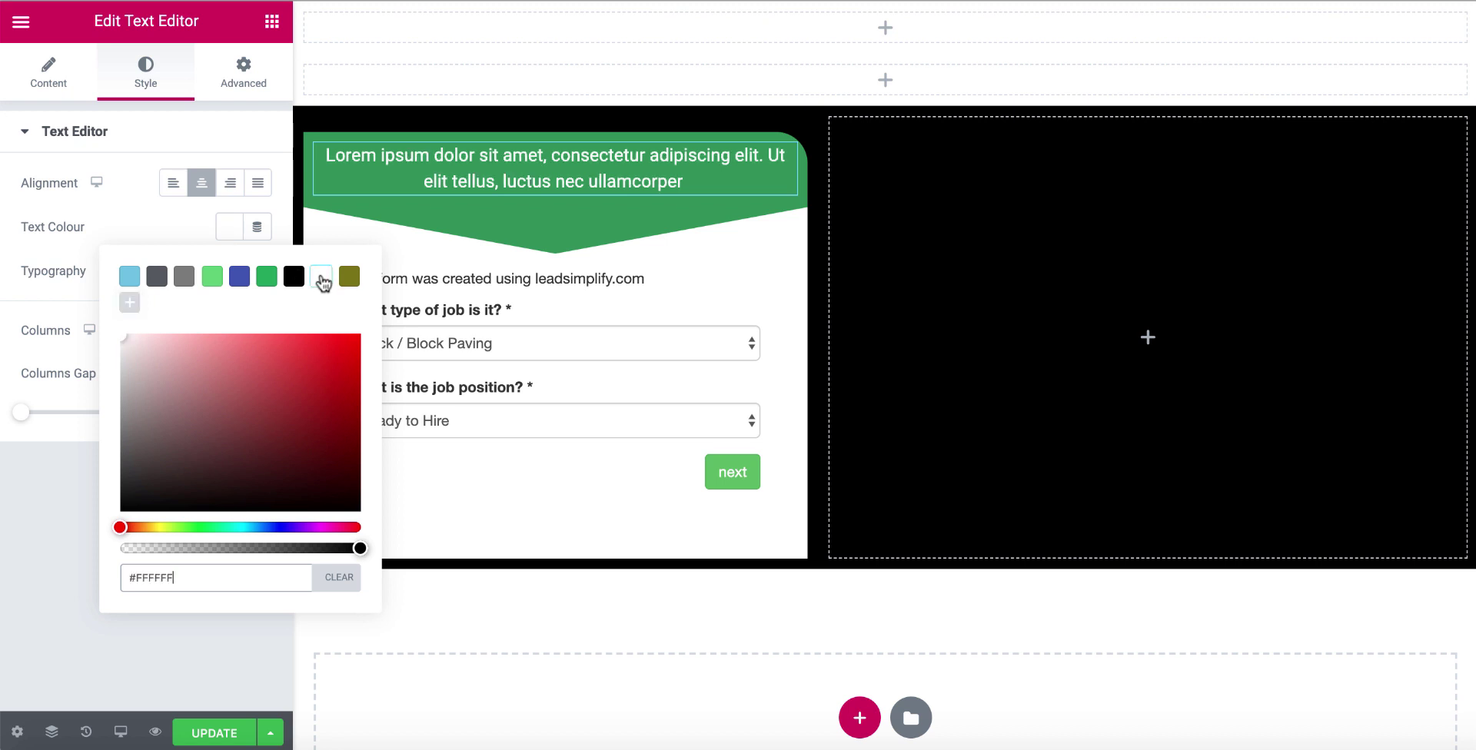
click(146, 221)
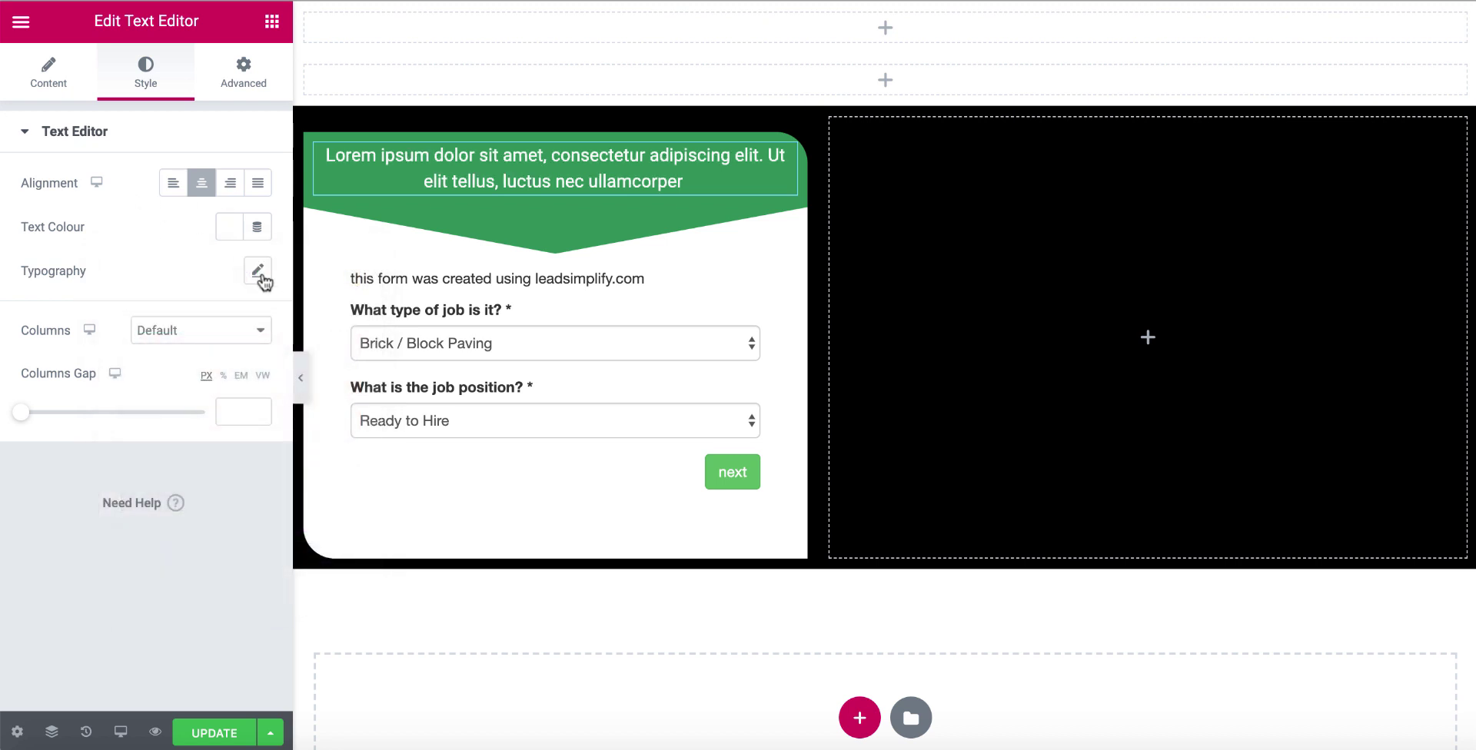
click(258, 272)
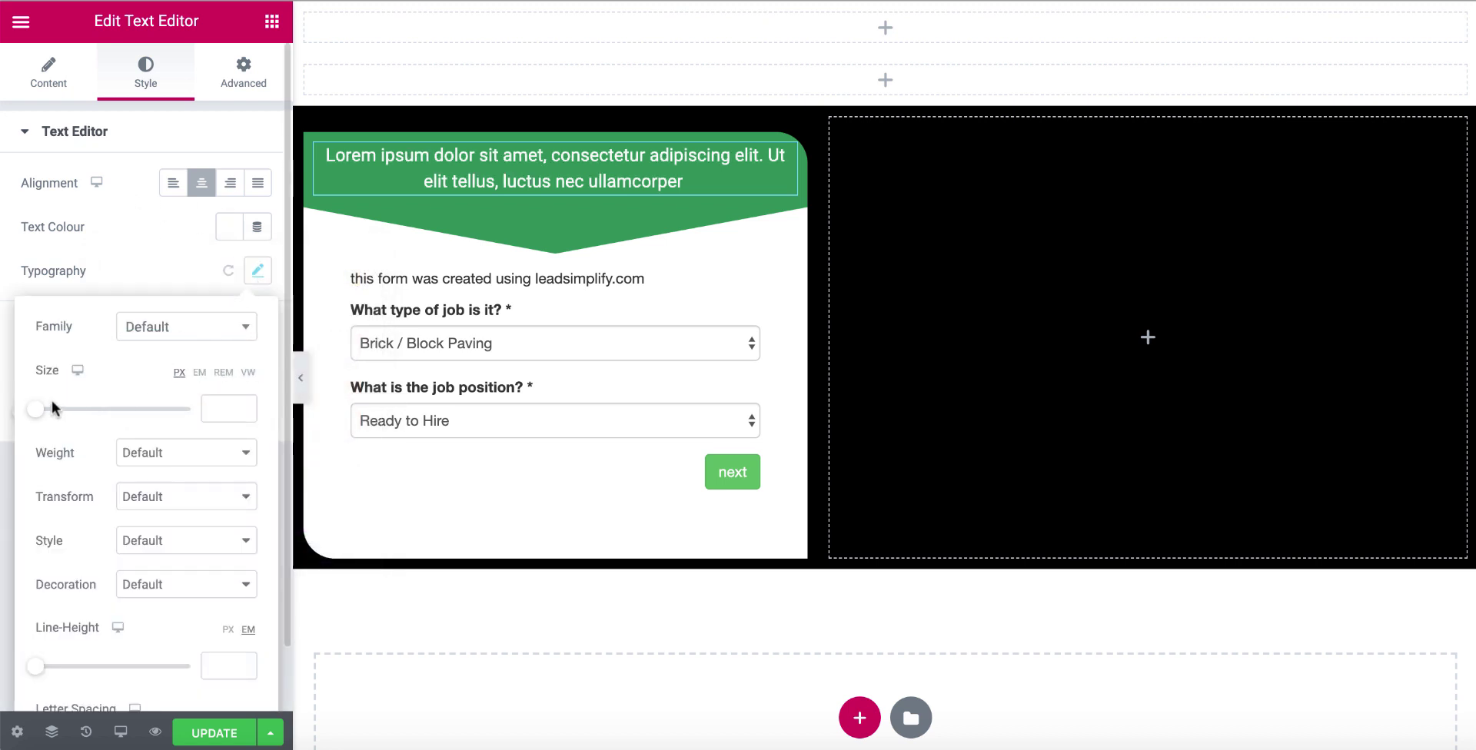
drag(36, 415, 51, 417)
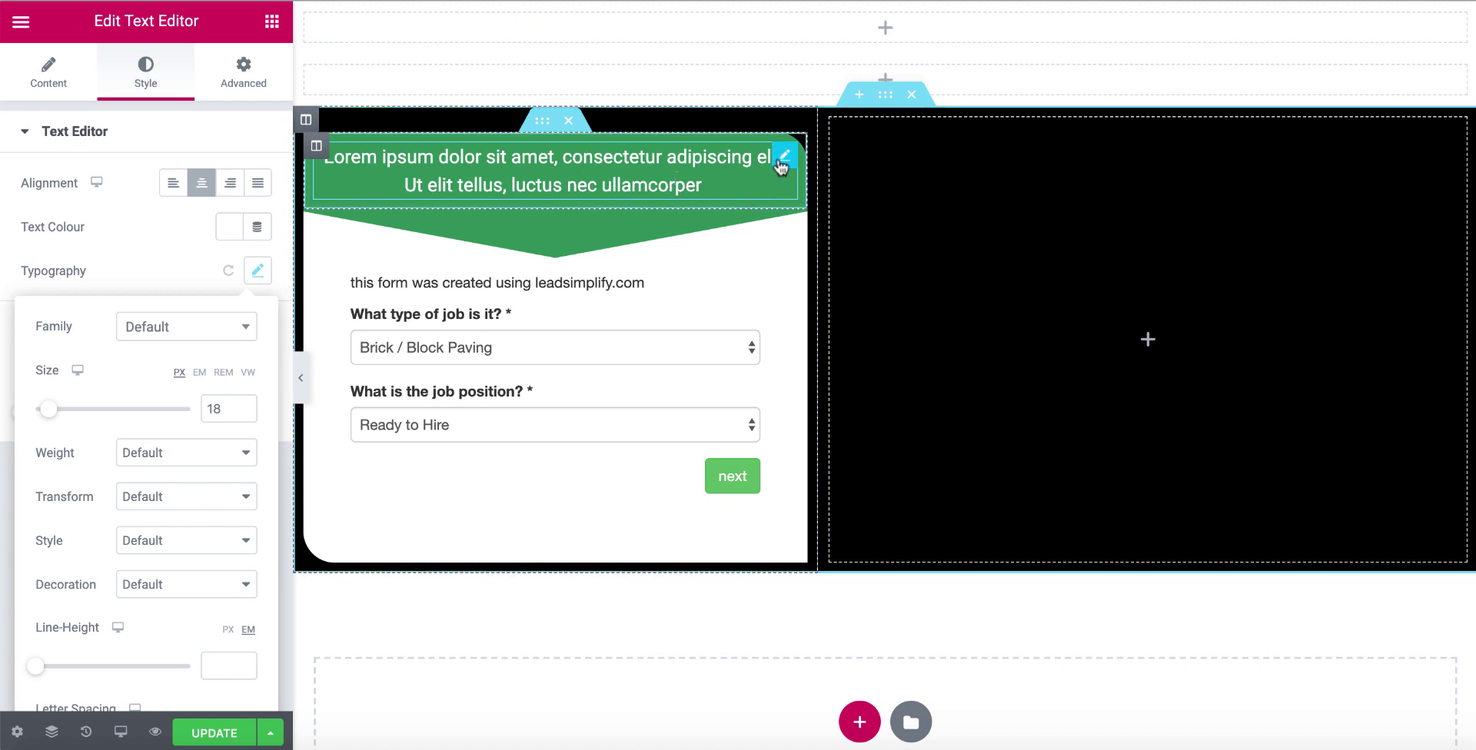
Duplicate the header text block and reduce the copy's typography size to 9 px.
right_click(781, 163)
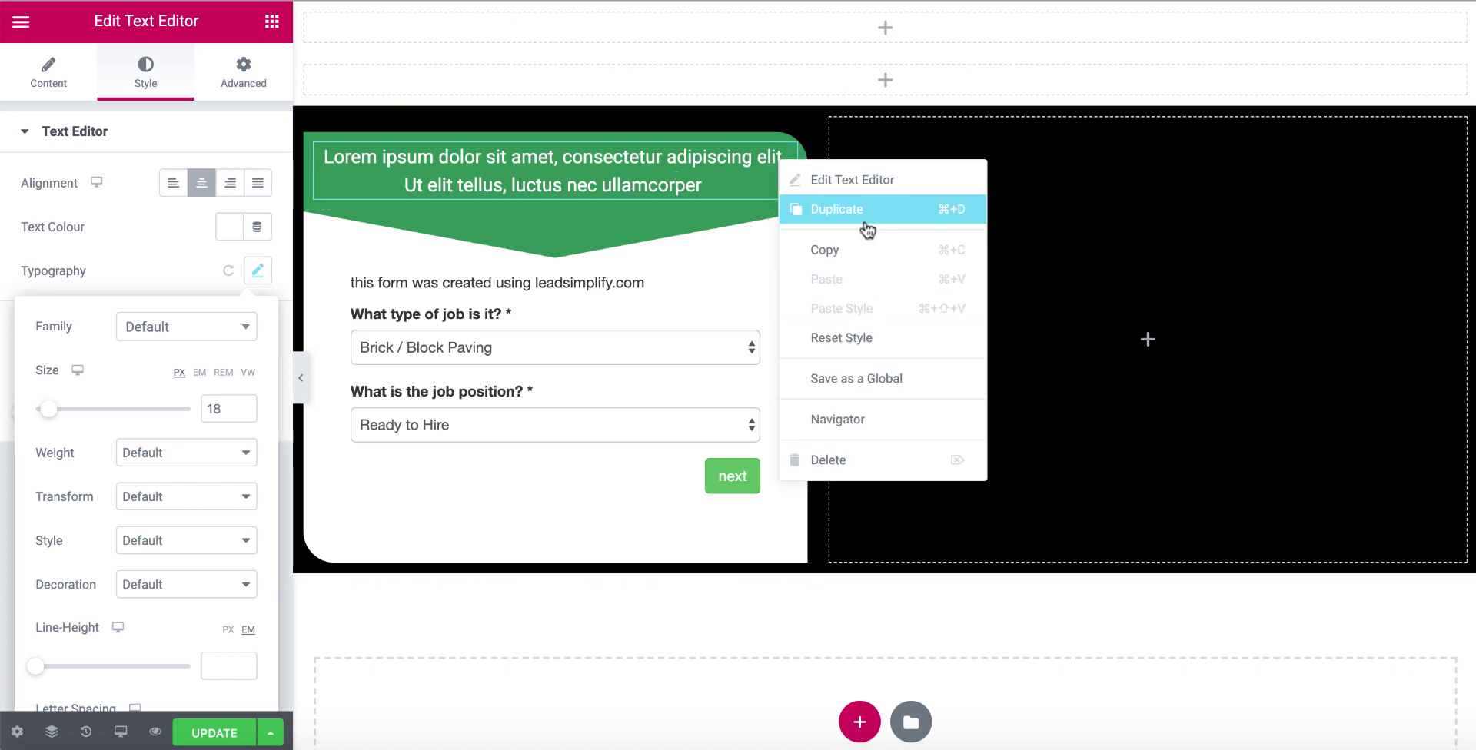
click(836, 209)
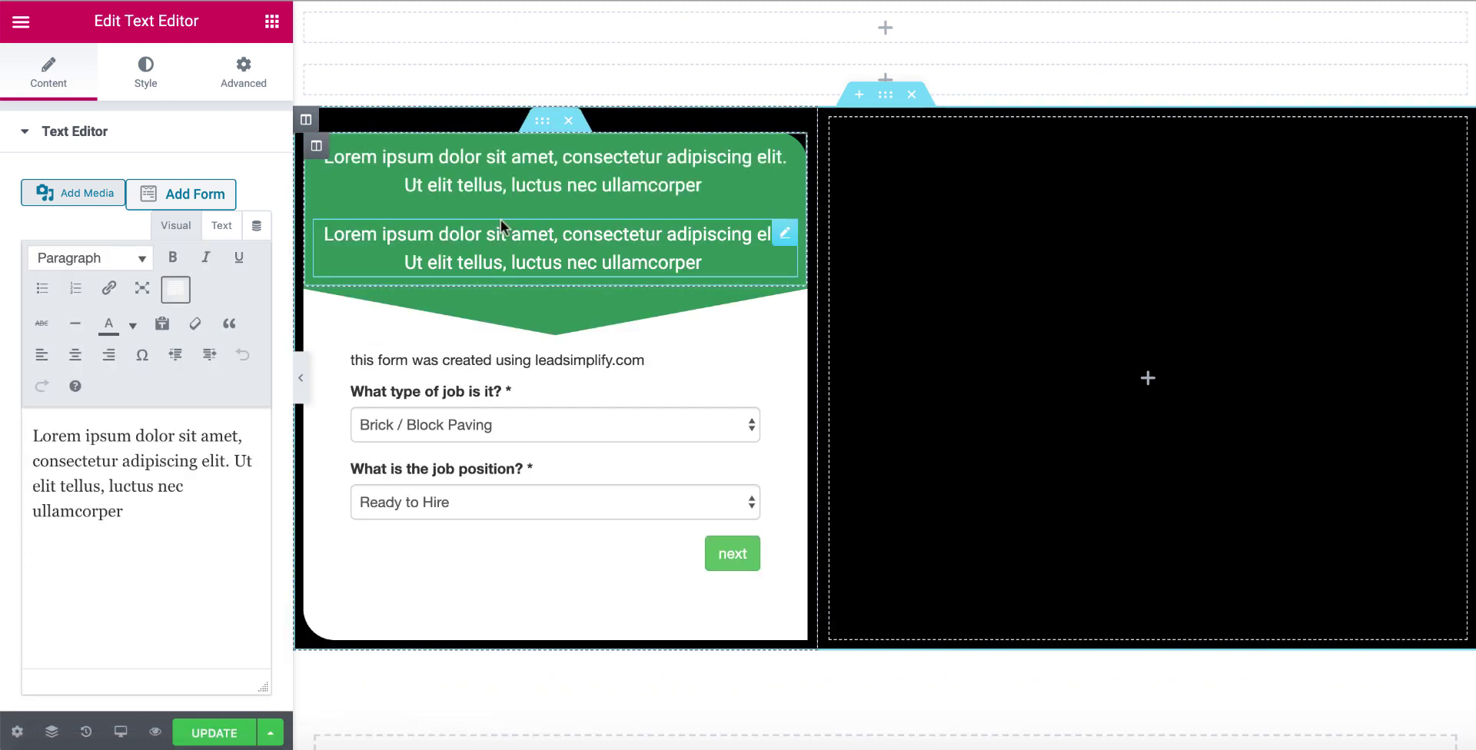
click(146, 68)
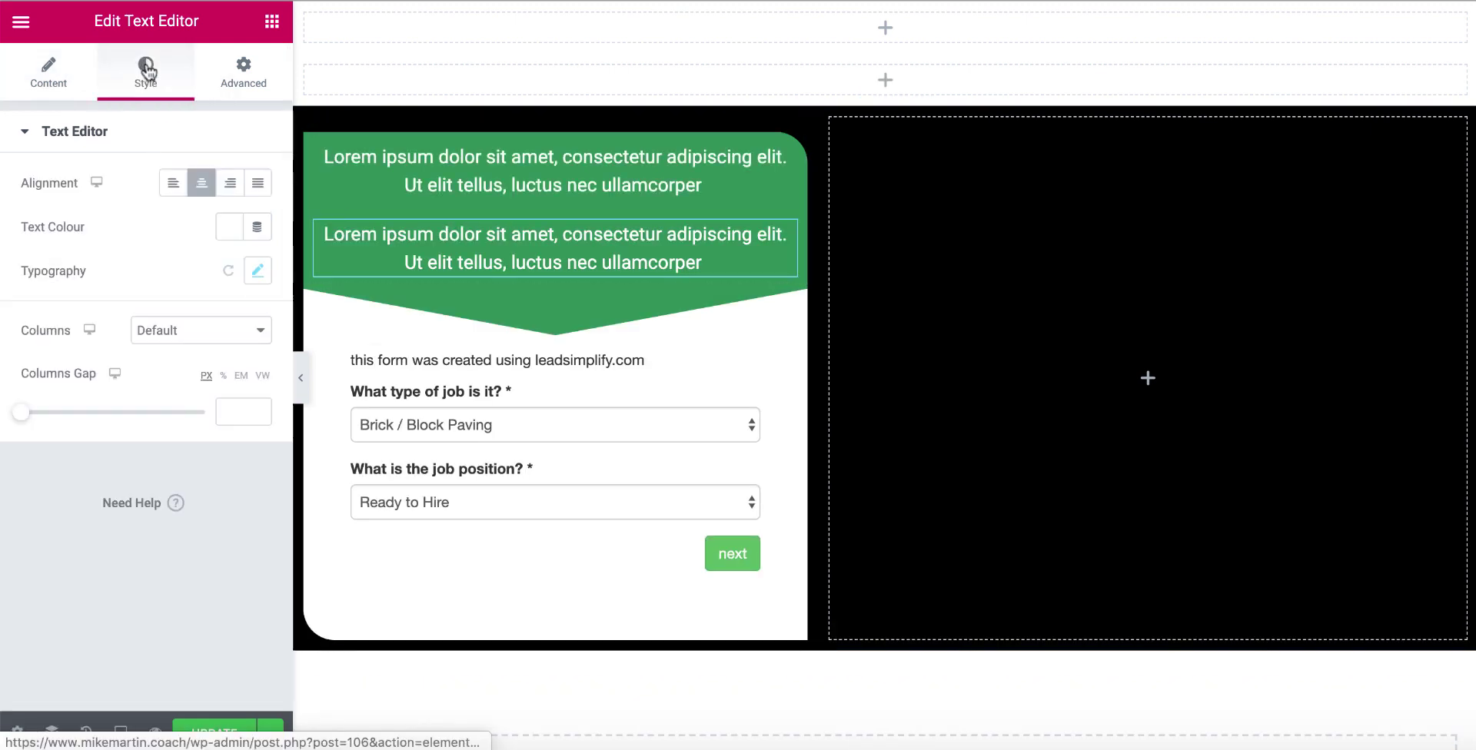
click(257, 270)
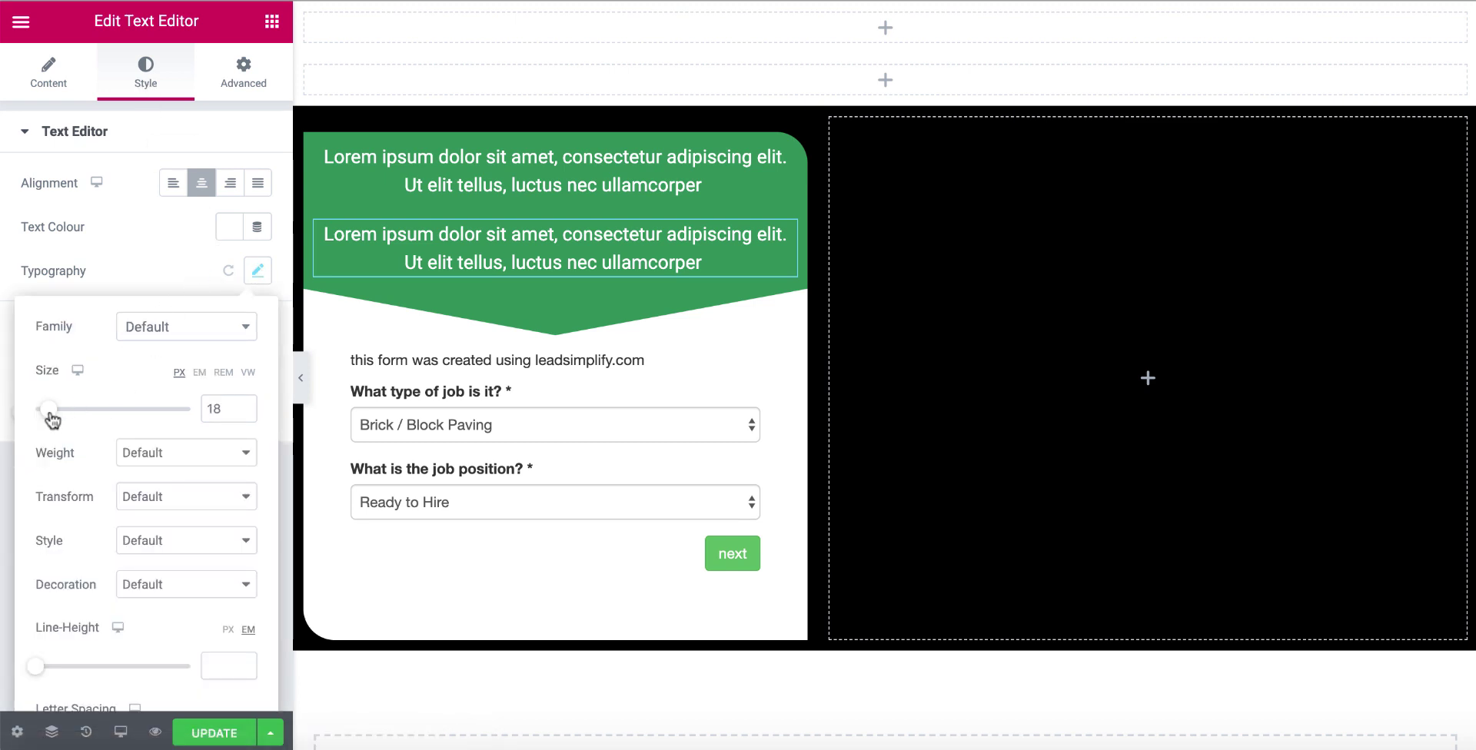
drag(48, 412, 42, 418)
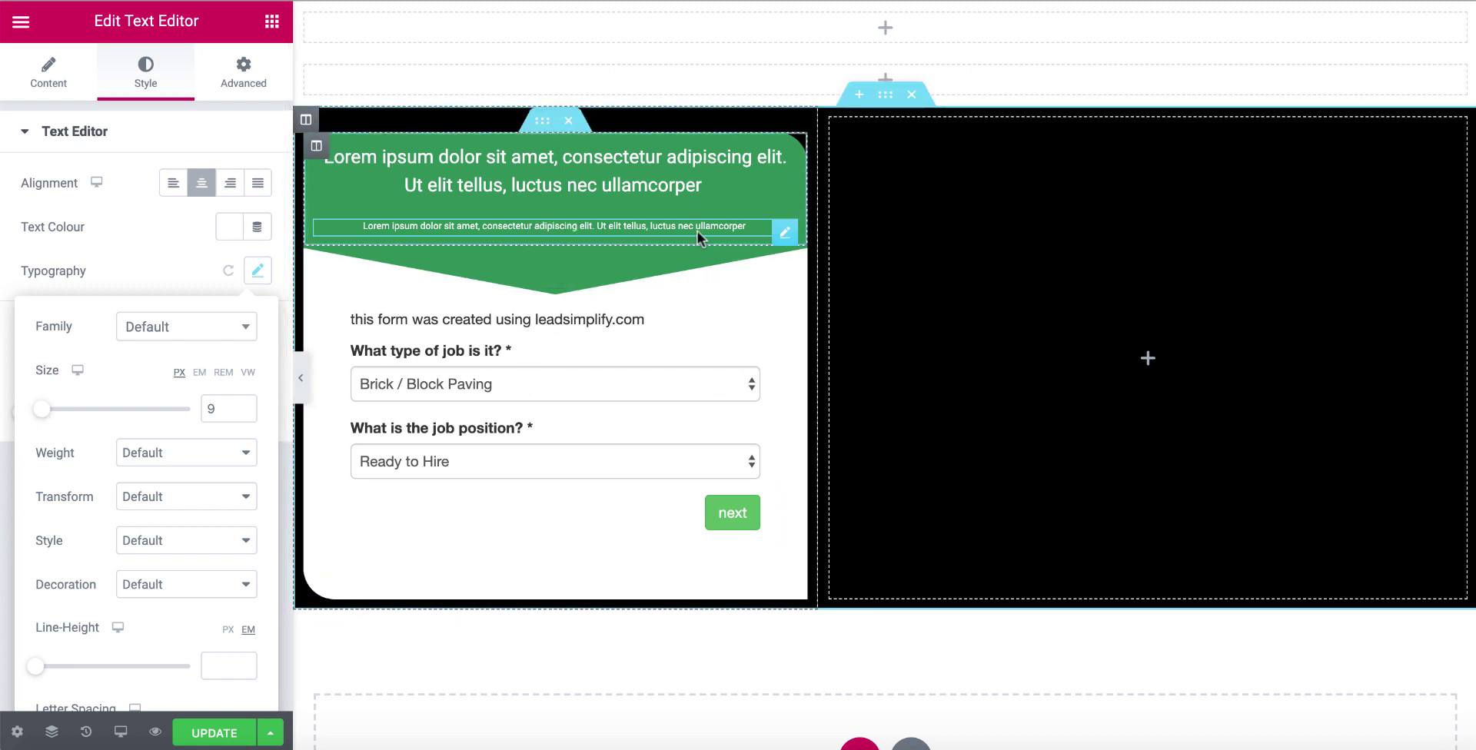
click(742, 227)
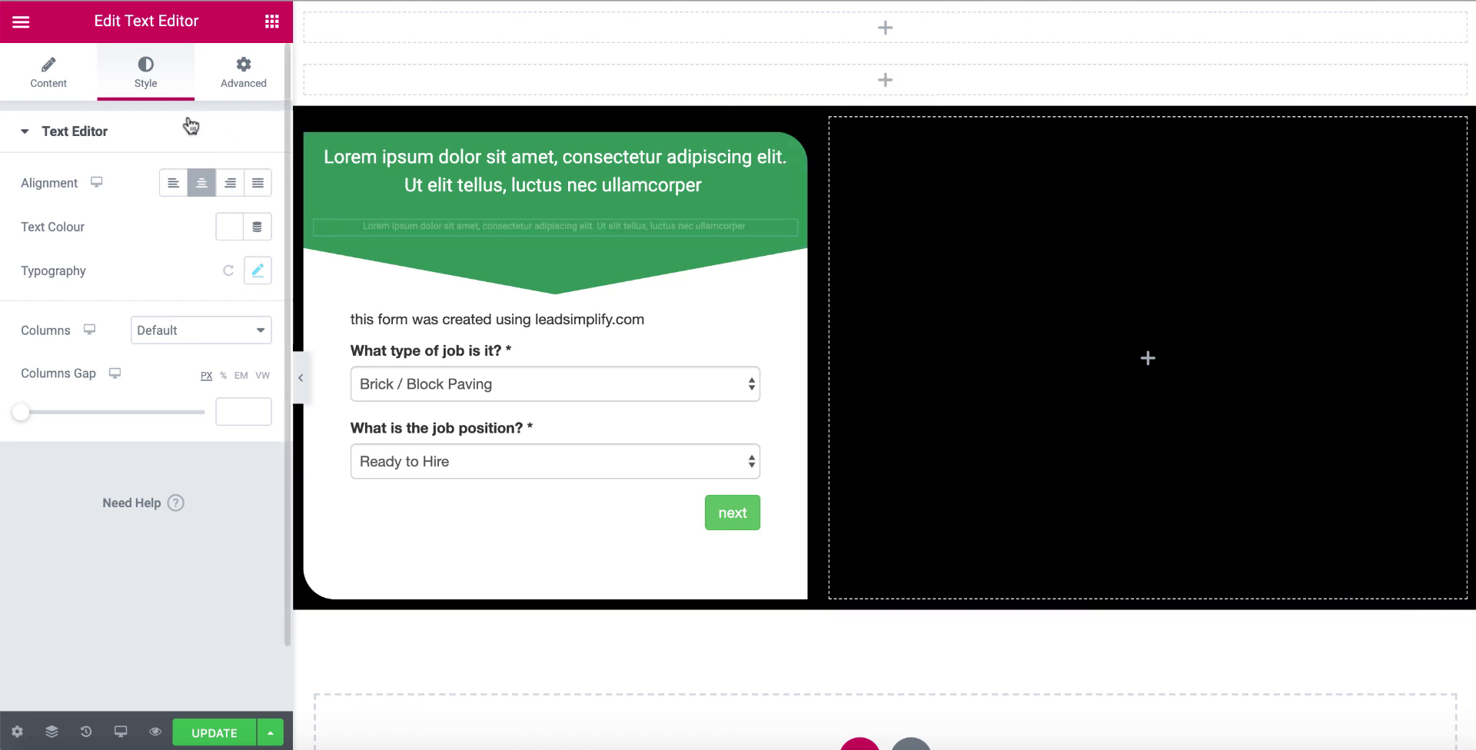
Trim the copied text to 'Lorem ipsum dolor sit amet, consectetur'.
click(61, 80)
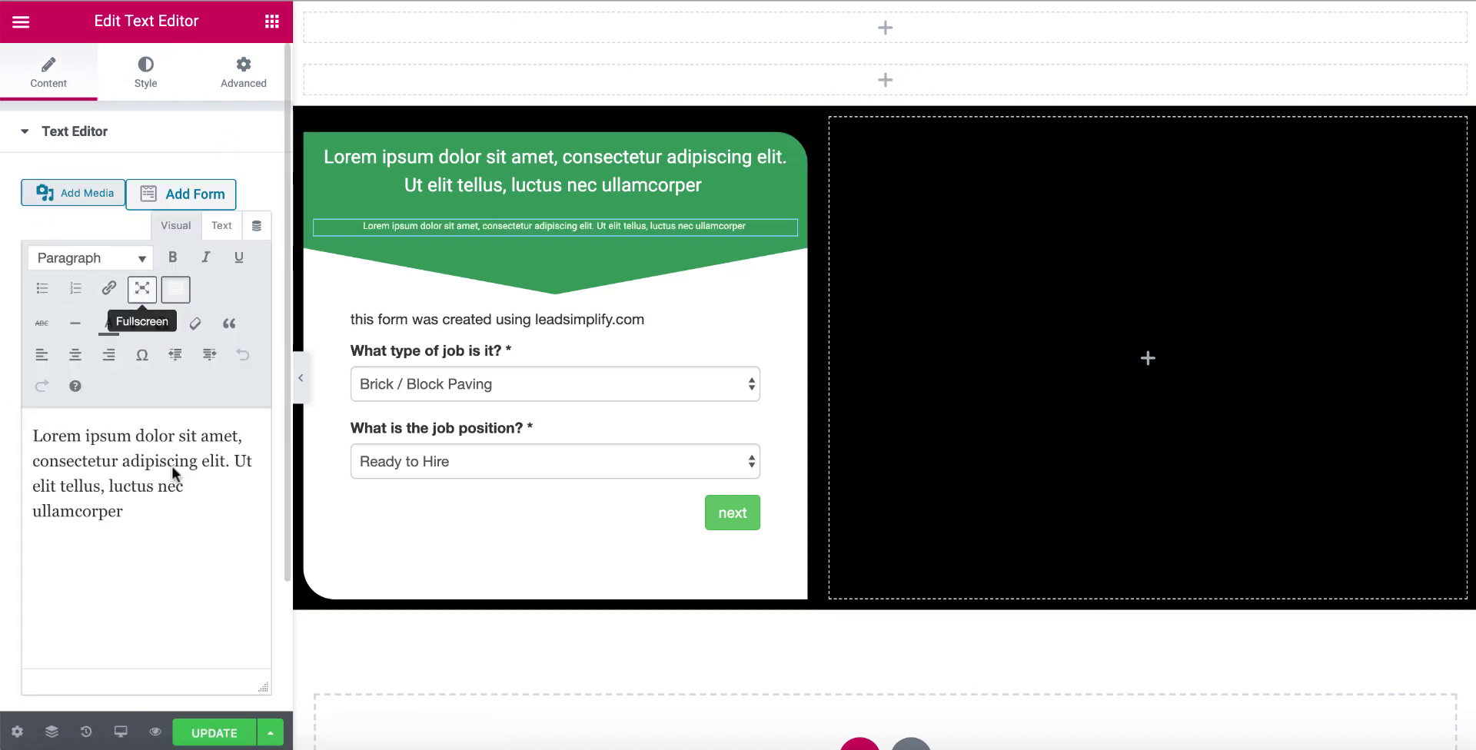
drag(123, 461, 125, 513)
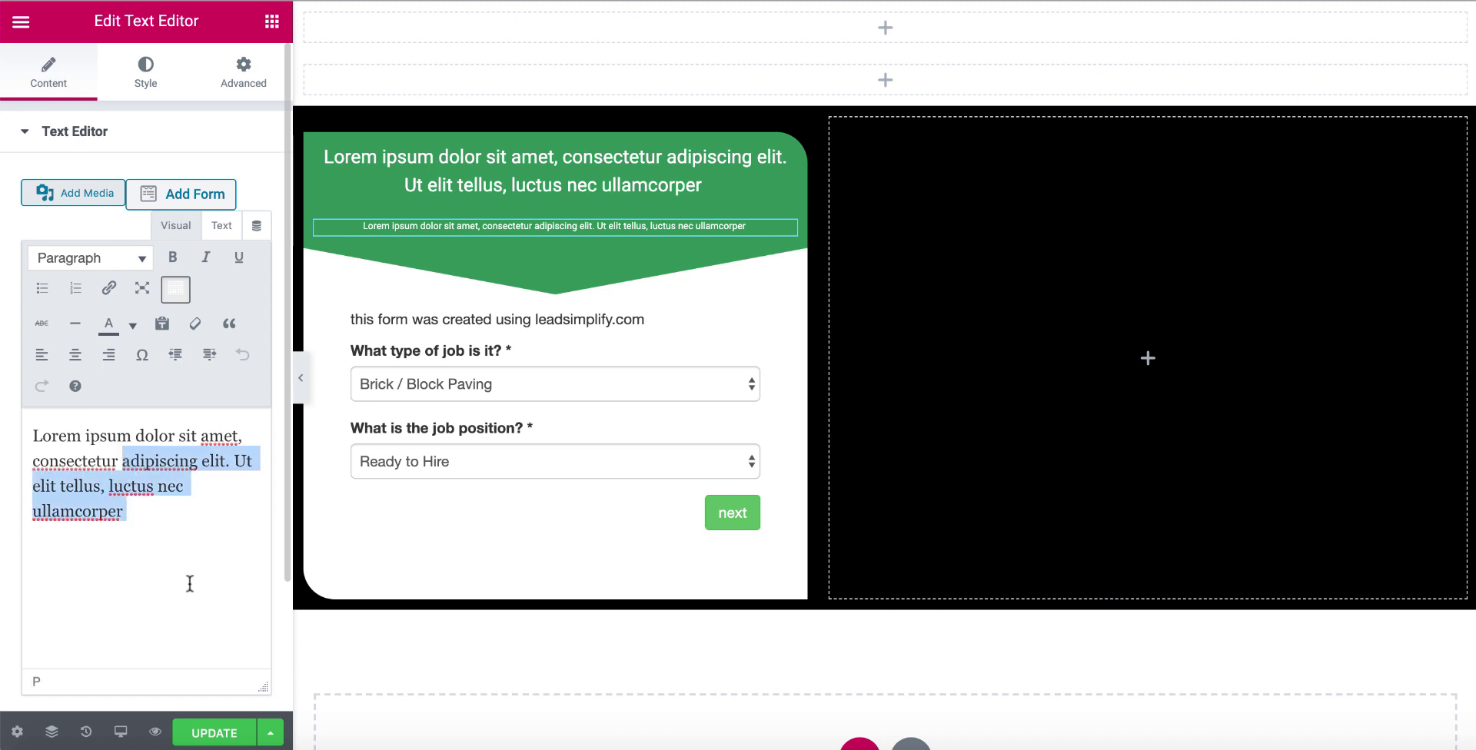
key(BackSpace)
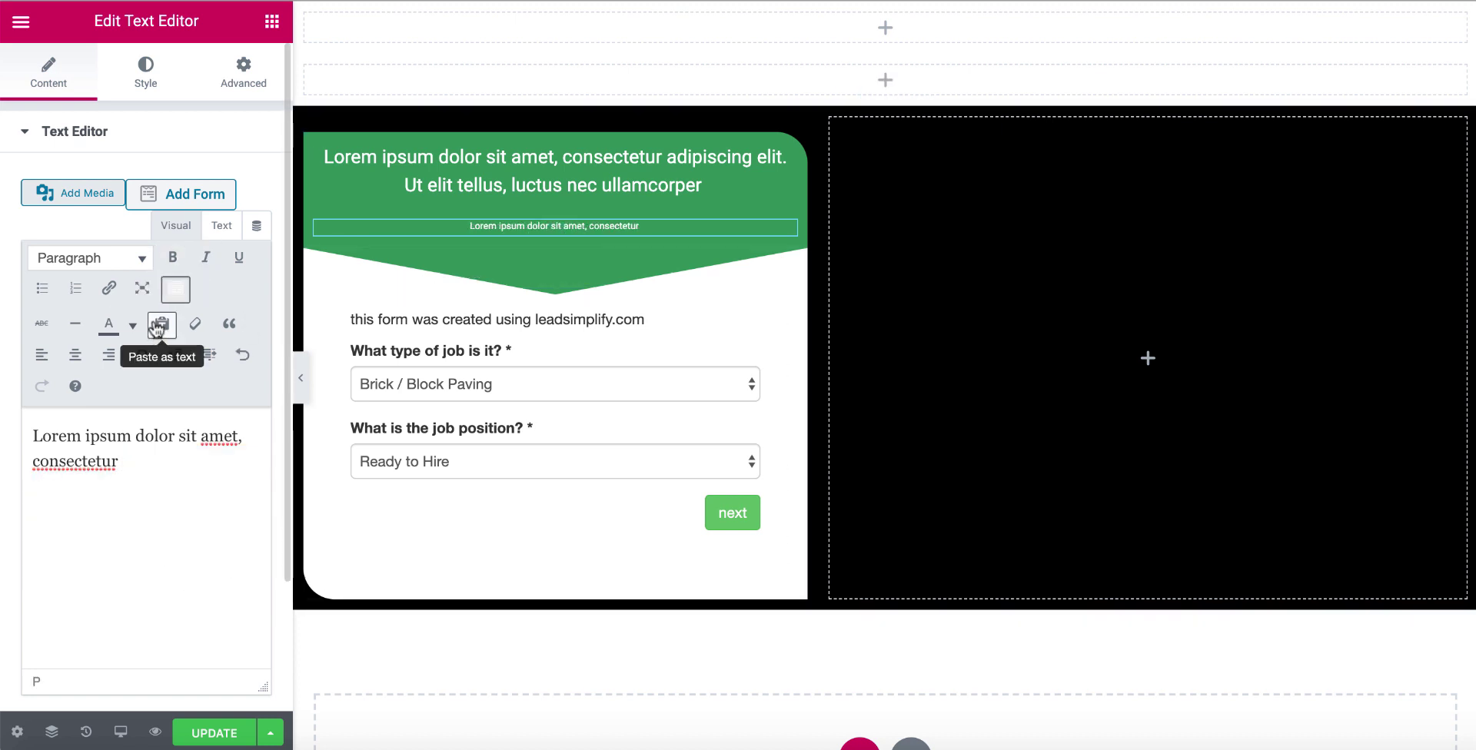
Set the subheading's typography to Helvetica at 16 px.
click(142, 73)
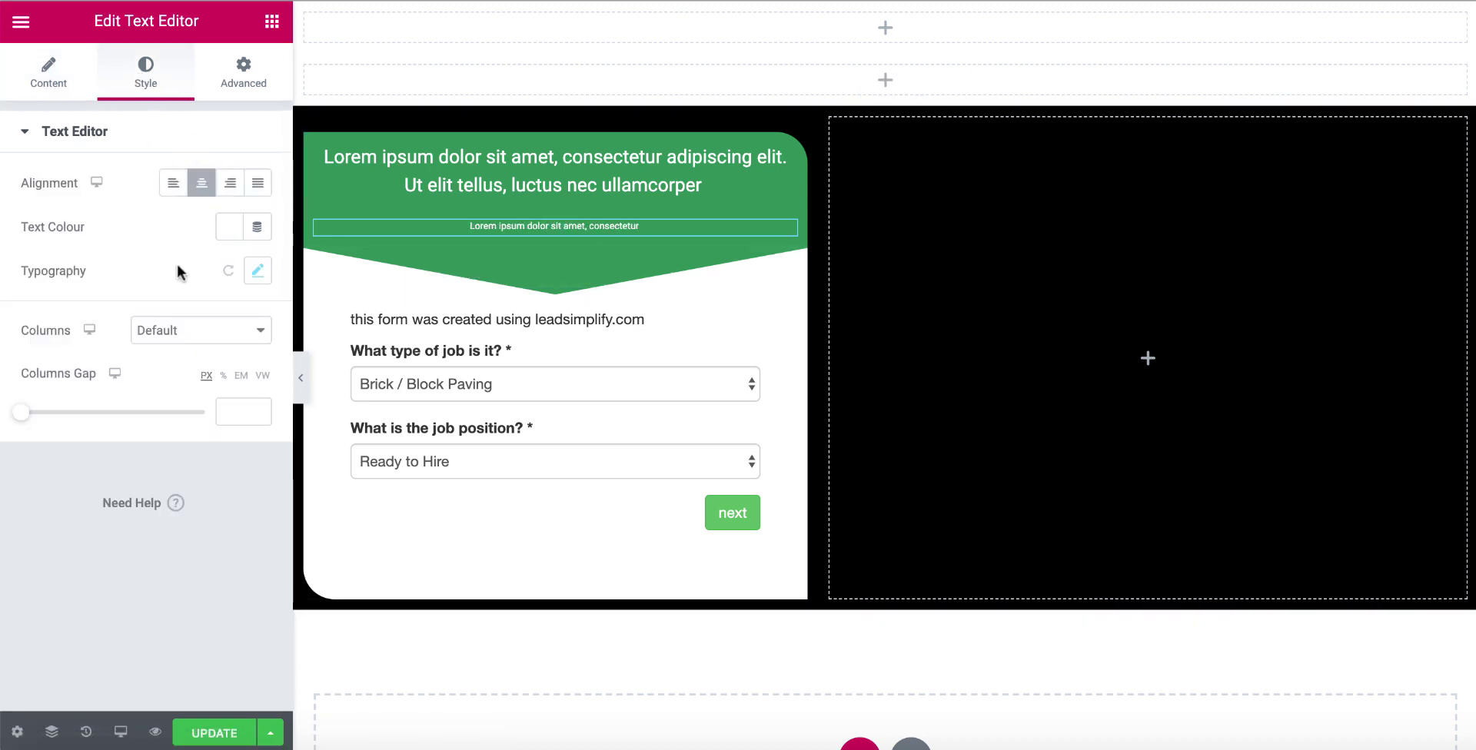
click(258, 270)
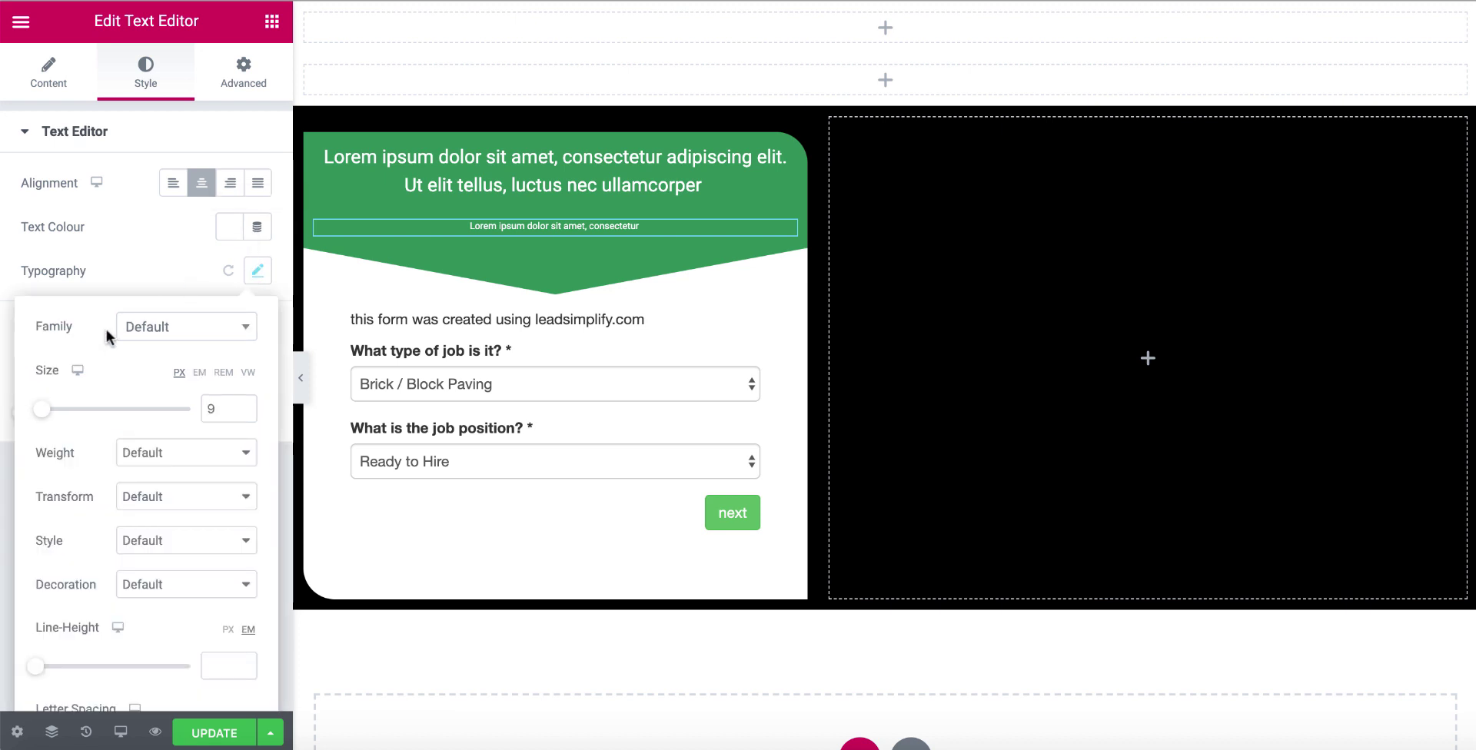
drag(46, 415, 51, 416)
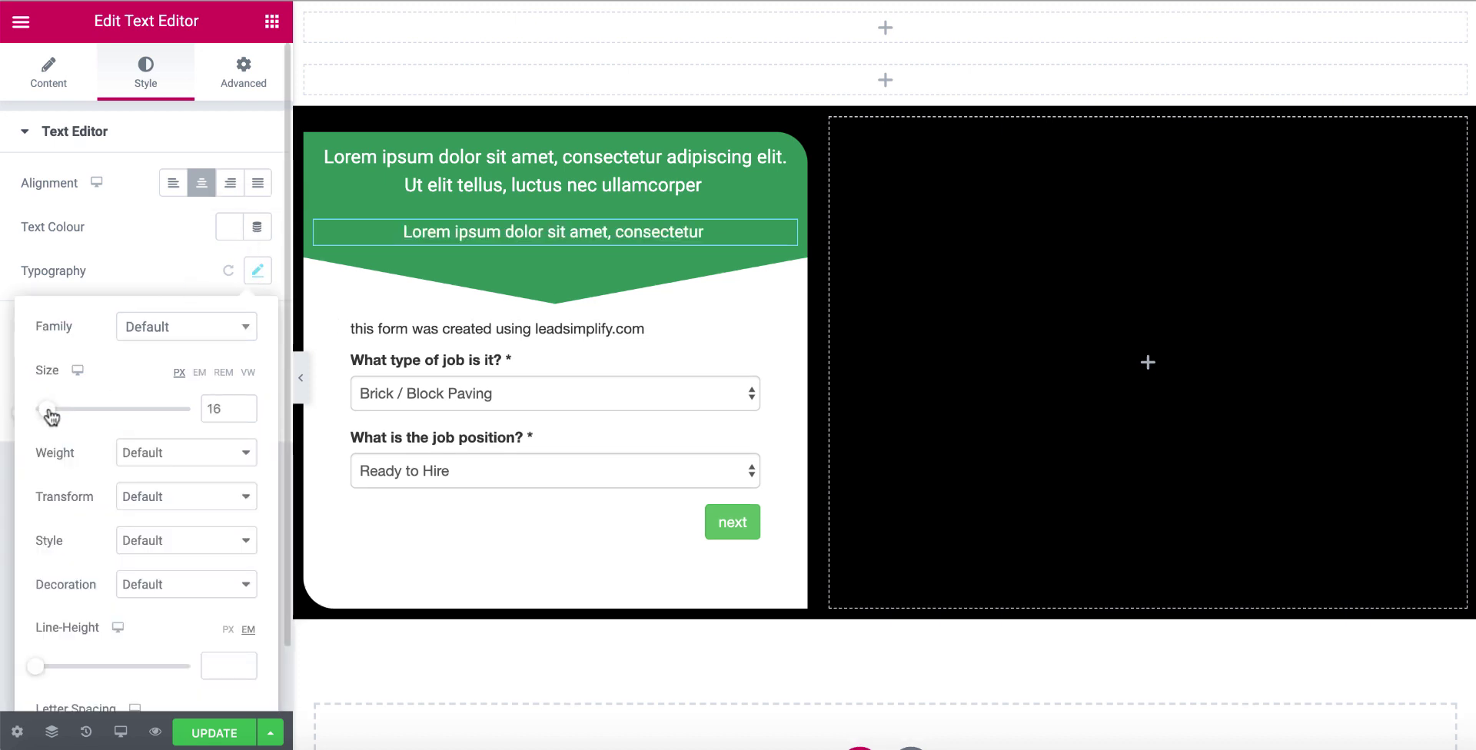
click(234, 329)
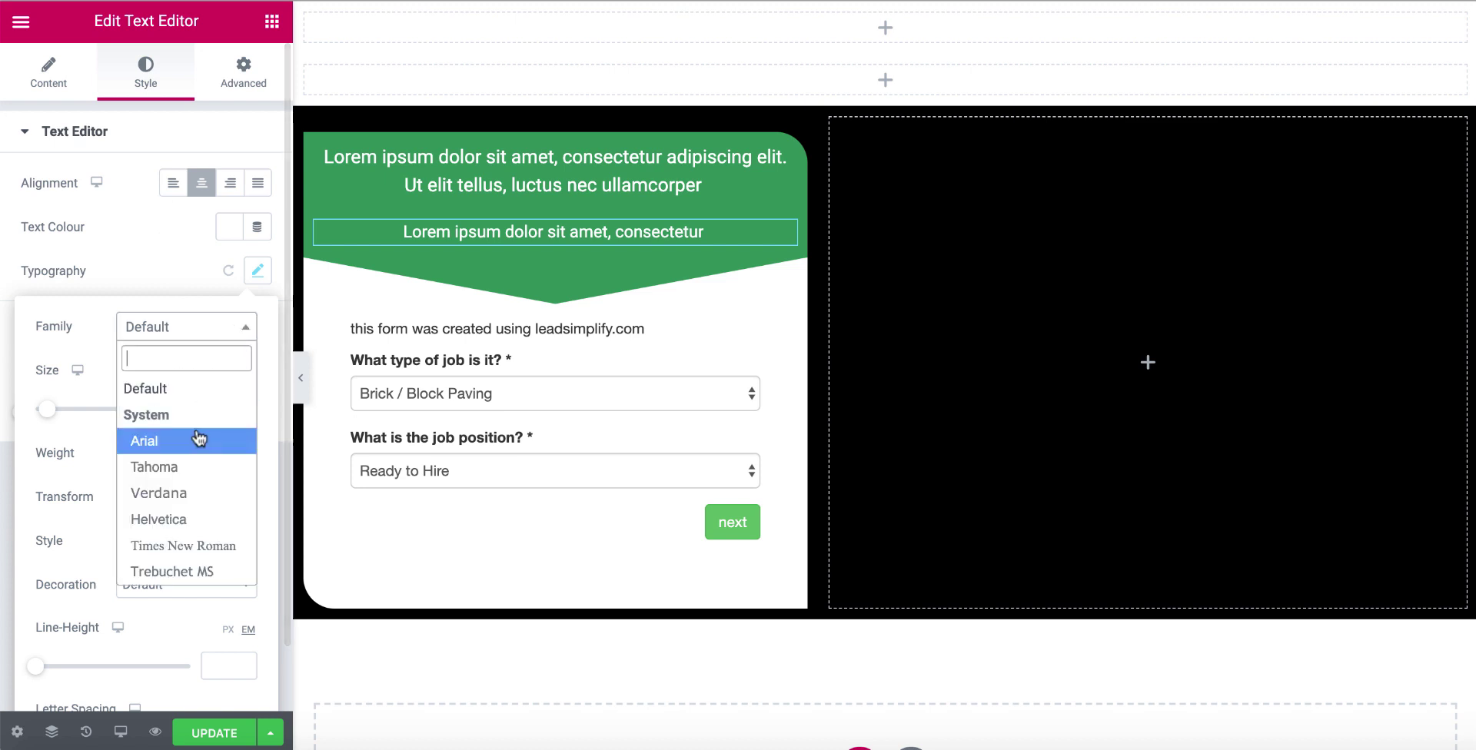
click(191, 503)
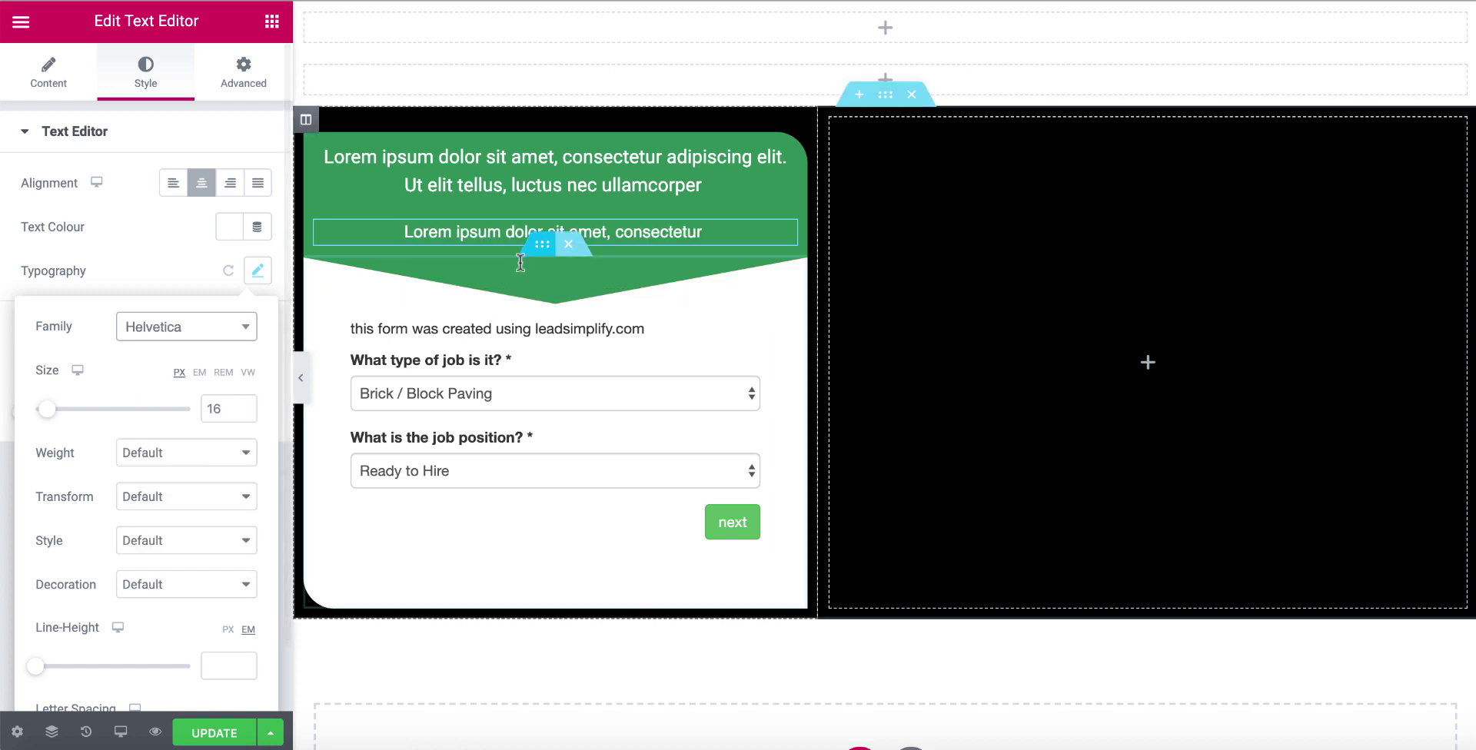
click(783, 162)
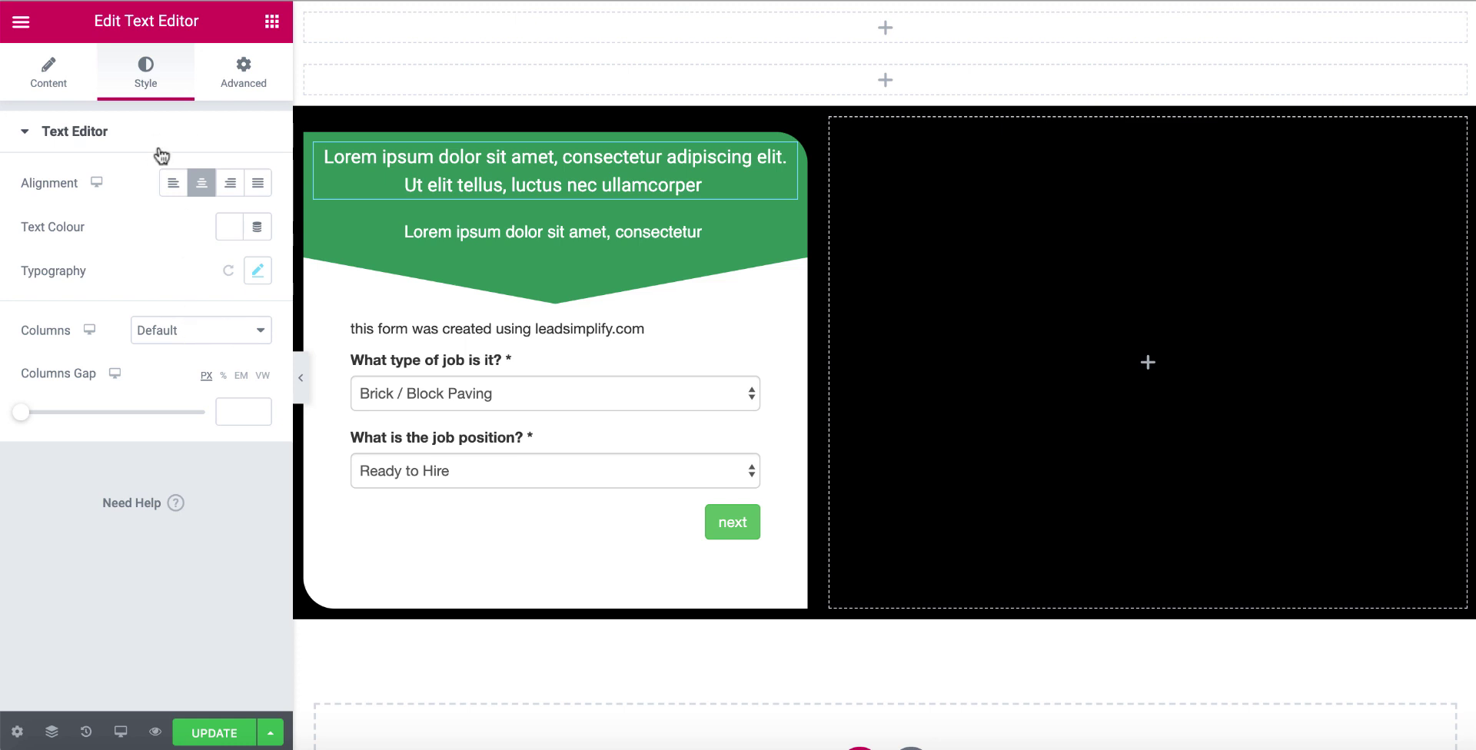
Set the main heading's typography to Helvetica at 25 px.
click(258, 270)
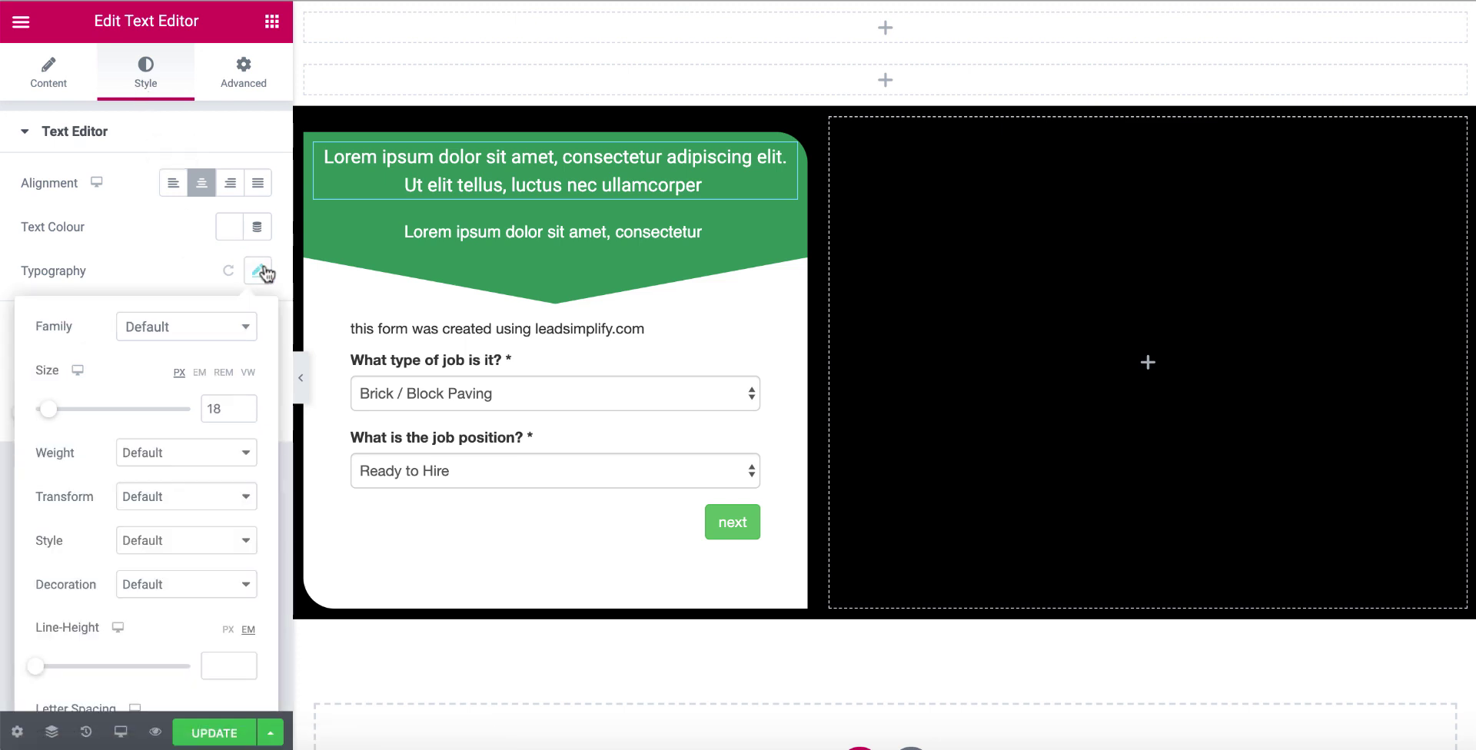
click(211, 331)
click(160, 516)
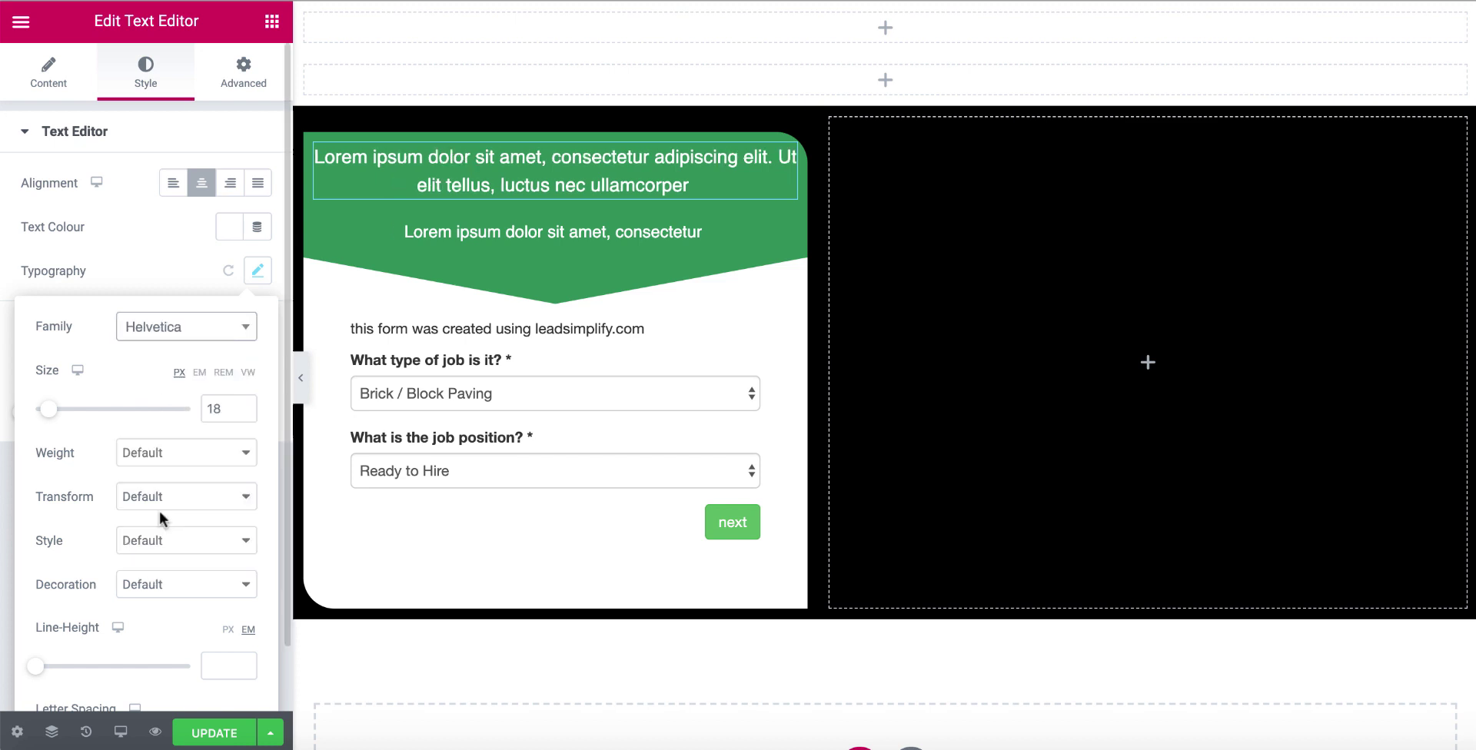
click(257, 273)
click(259, 277)
drag(51, 413, 57, 413)
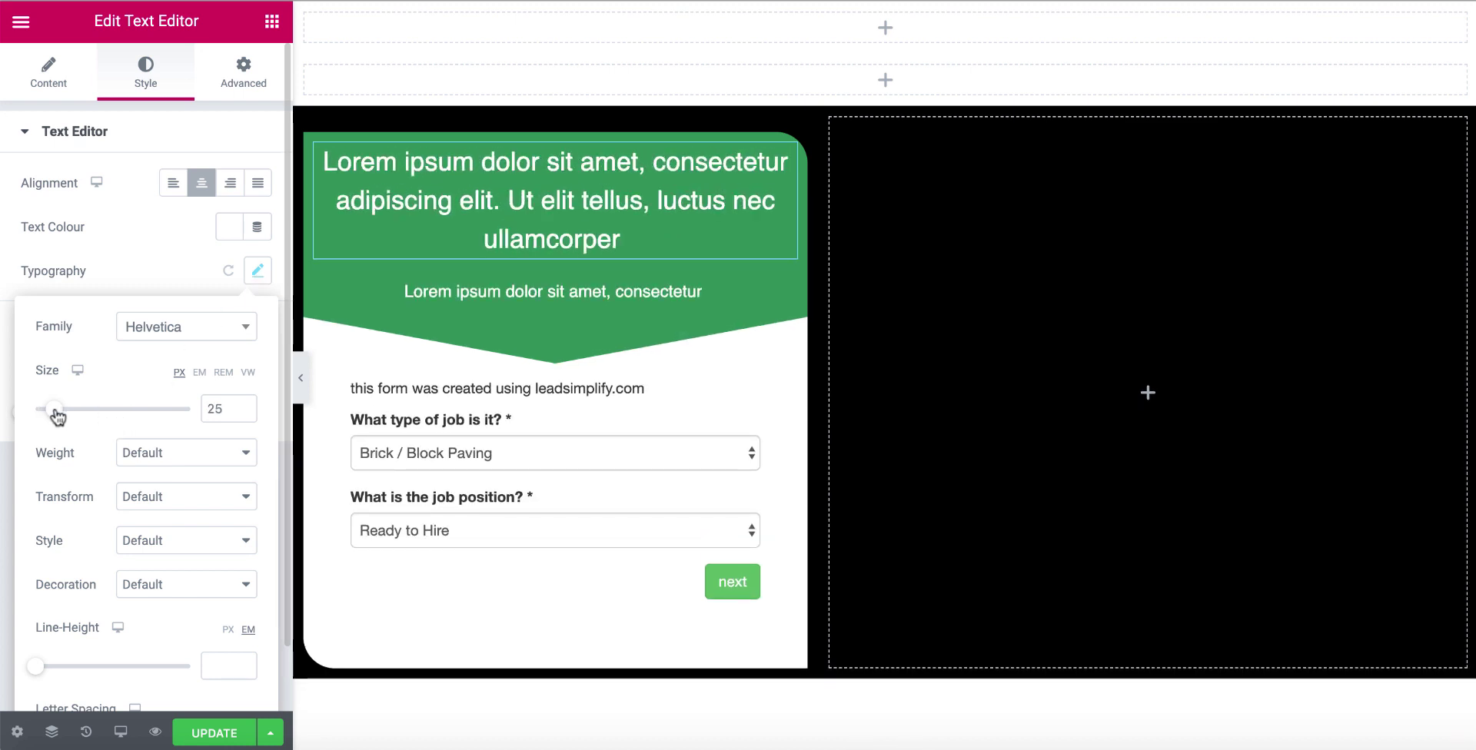
scroll(215, 269, down, 2)
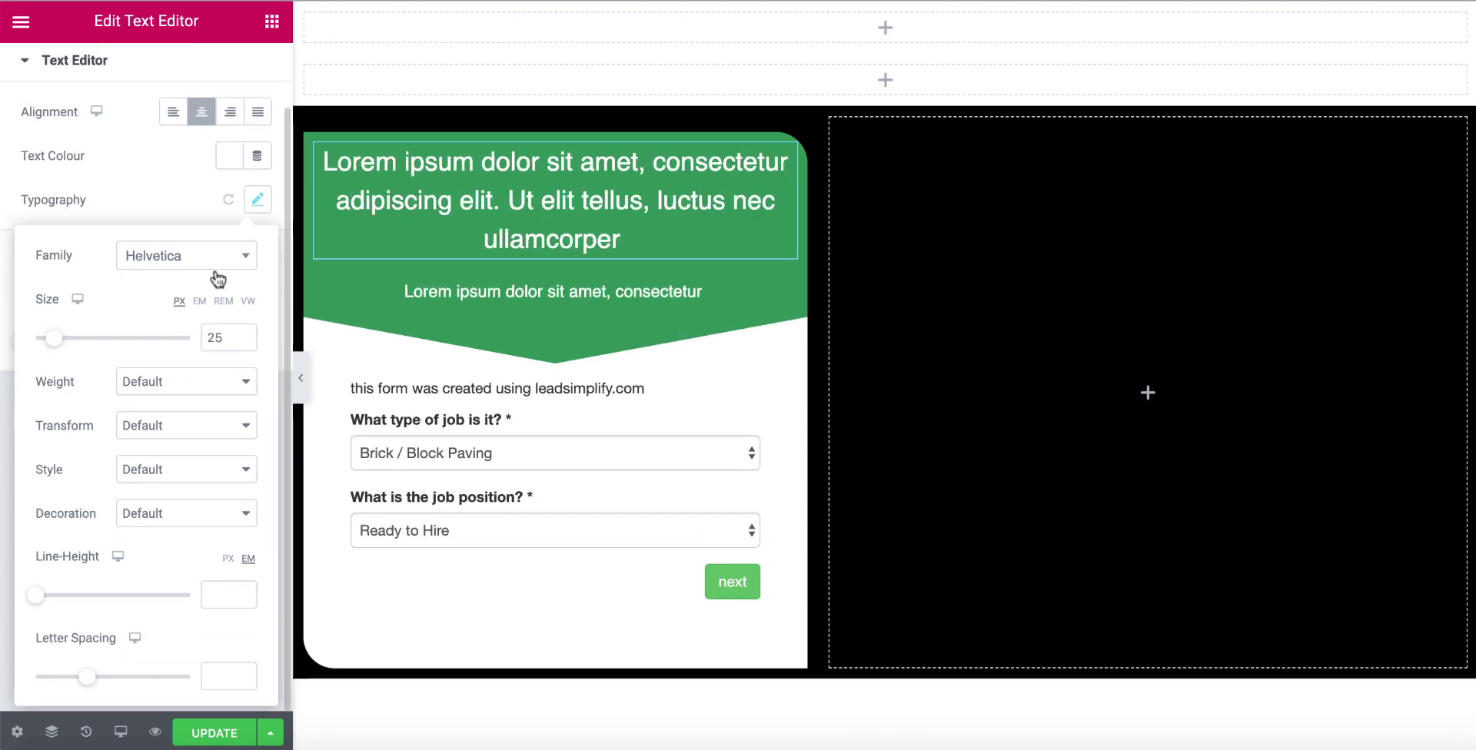
scroll(122, 53, up, 2)
Delete ', luctus nec ullamcorper' so the heading ends at 'Ut elit tellus'.
click(59, 73)
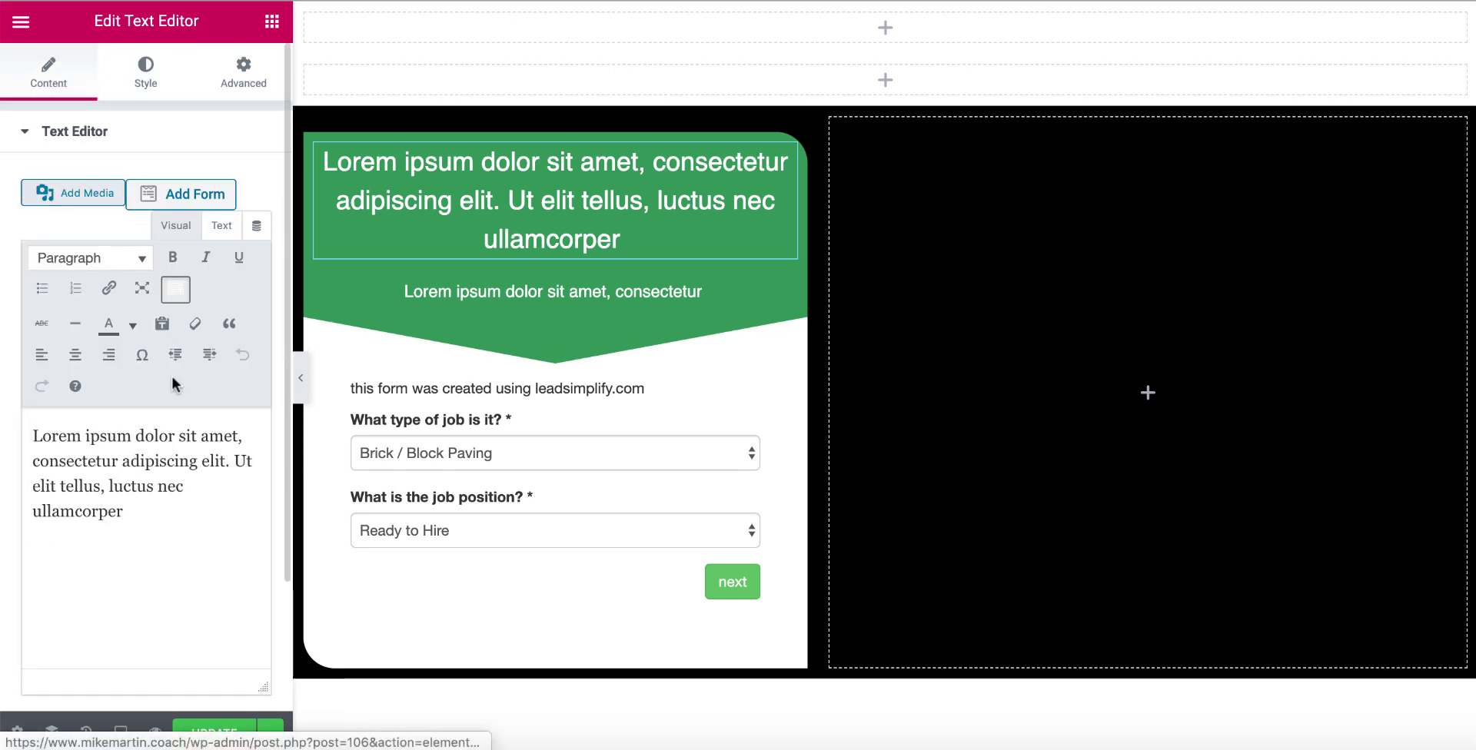
drag(101, 488, 149, 529)
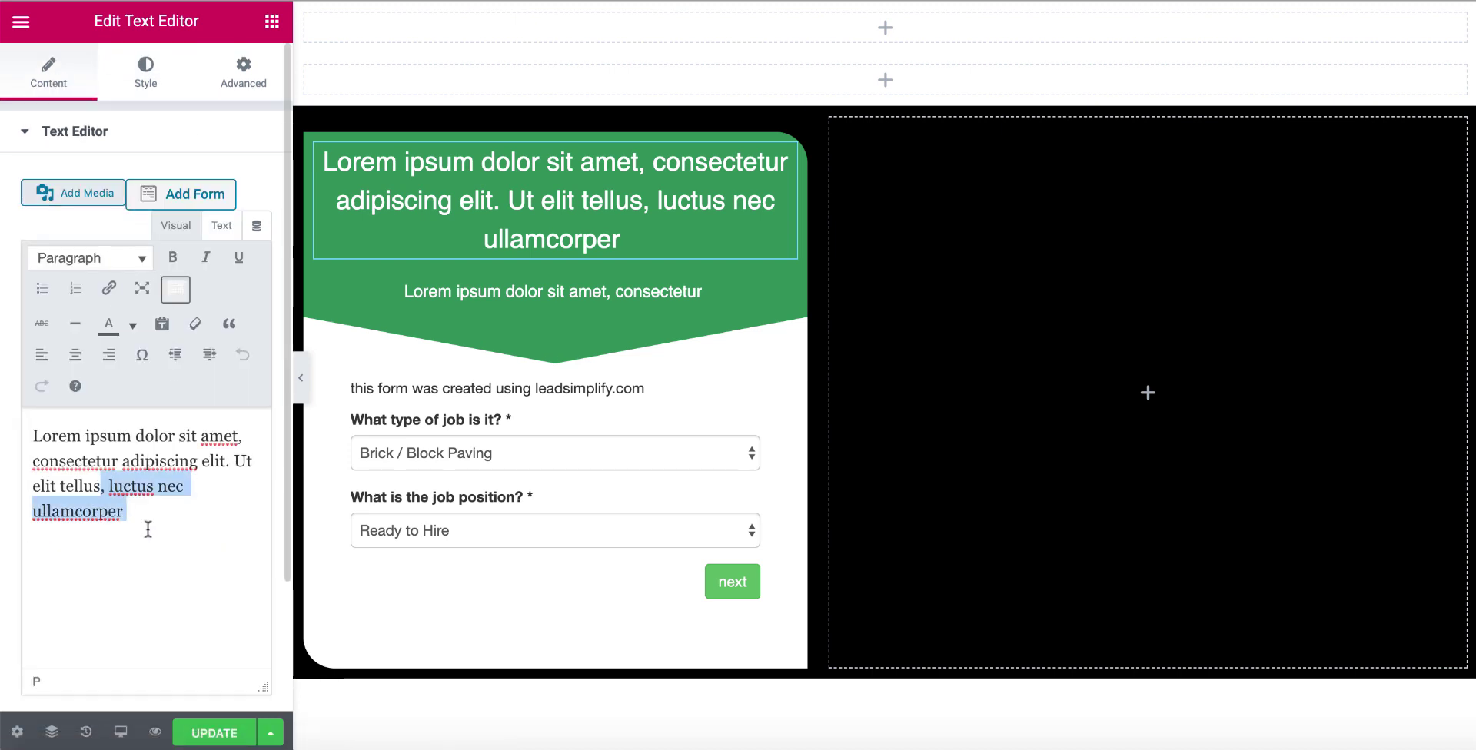
key(BackSpace)
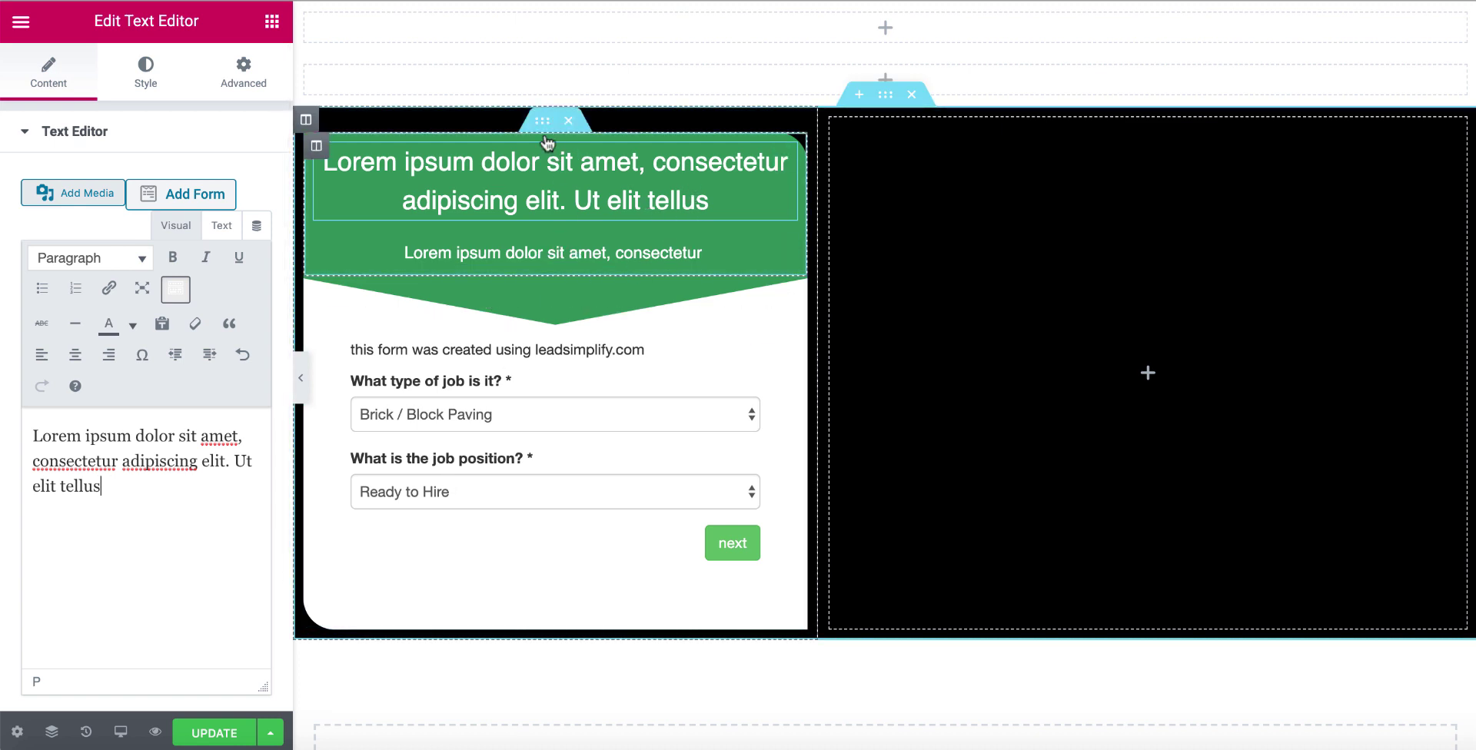
Check the enclosing inner section's Advanced spacing and Border radius, then select the green header section.
click(548, 127)
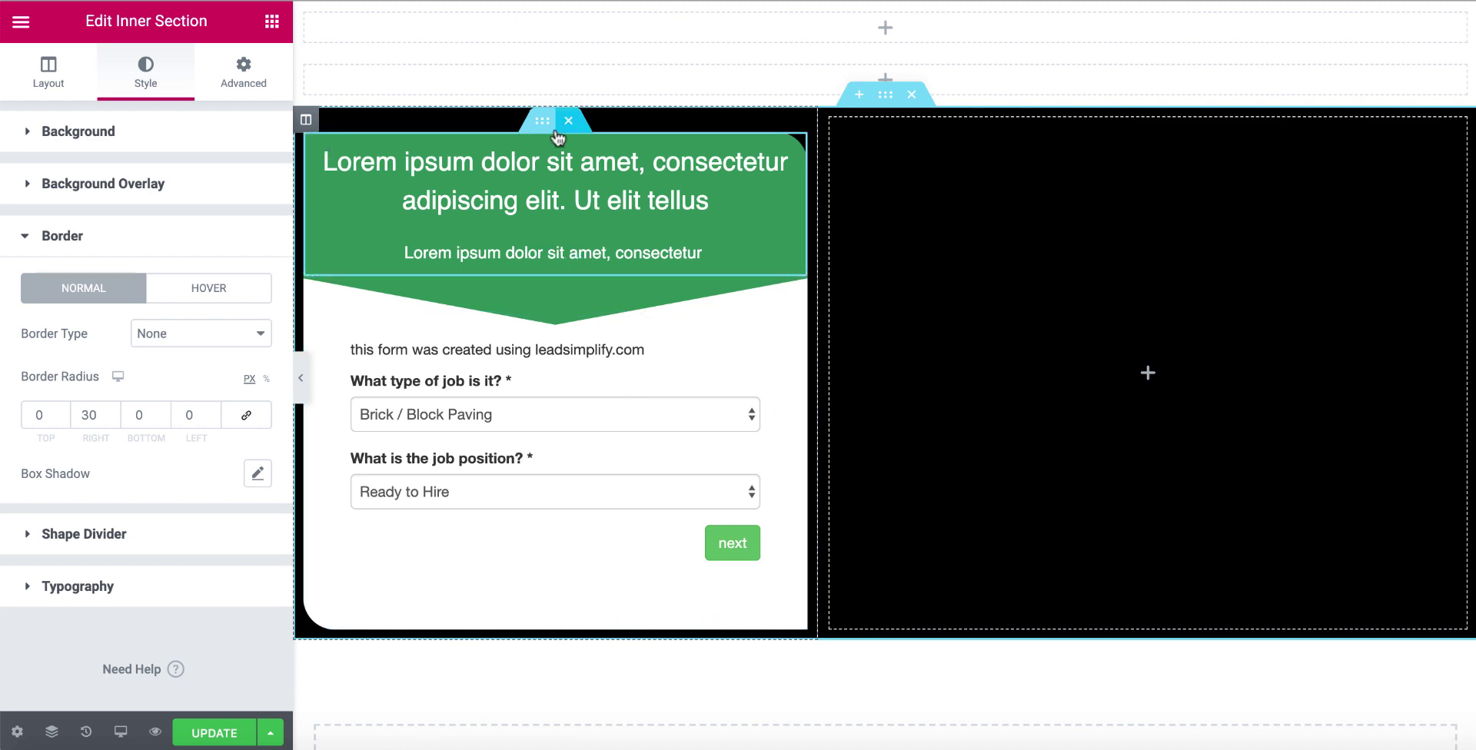
click(242, 88)
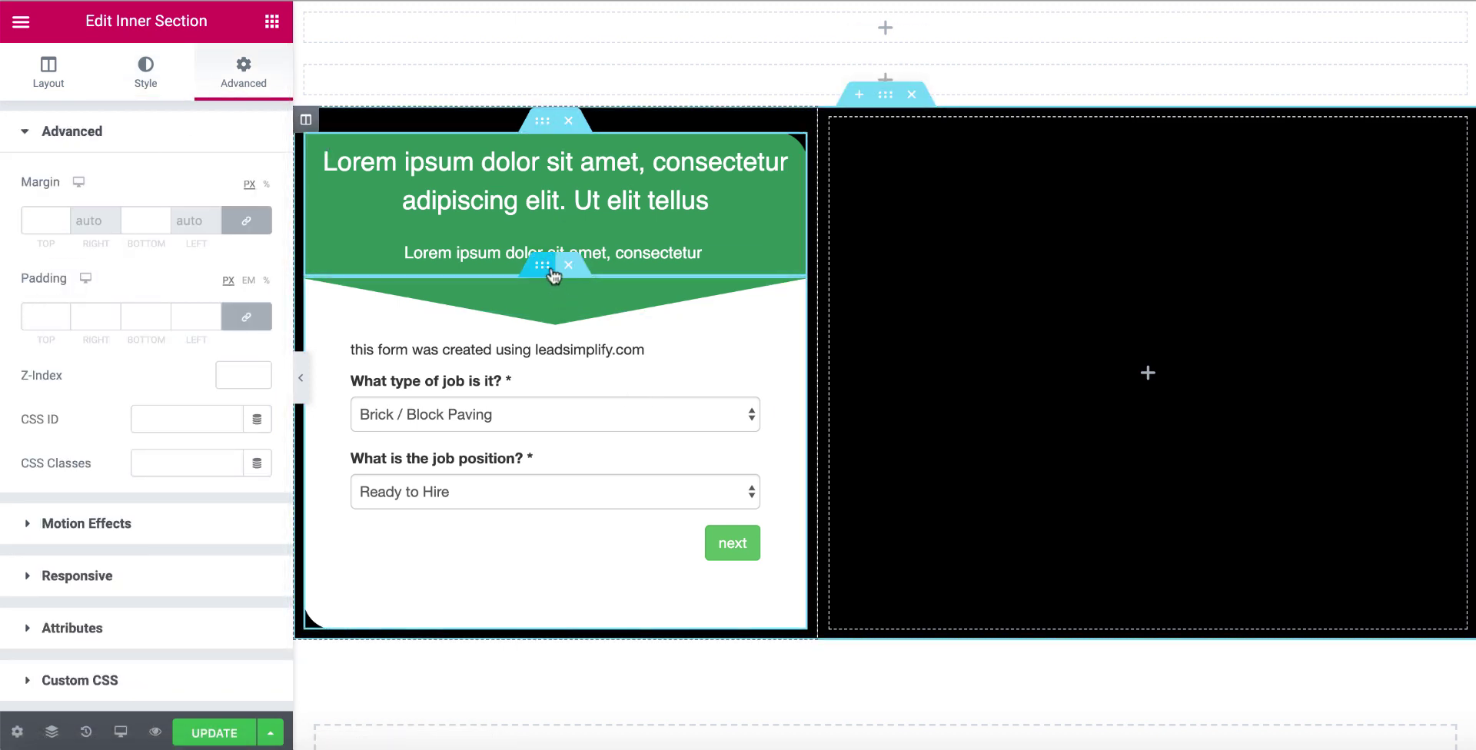
click(543, 266)
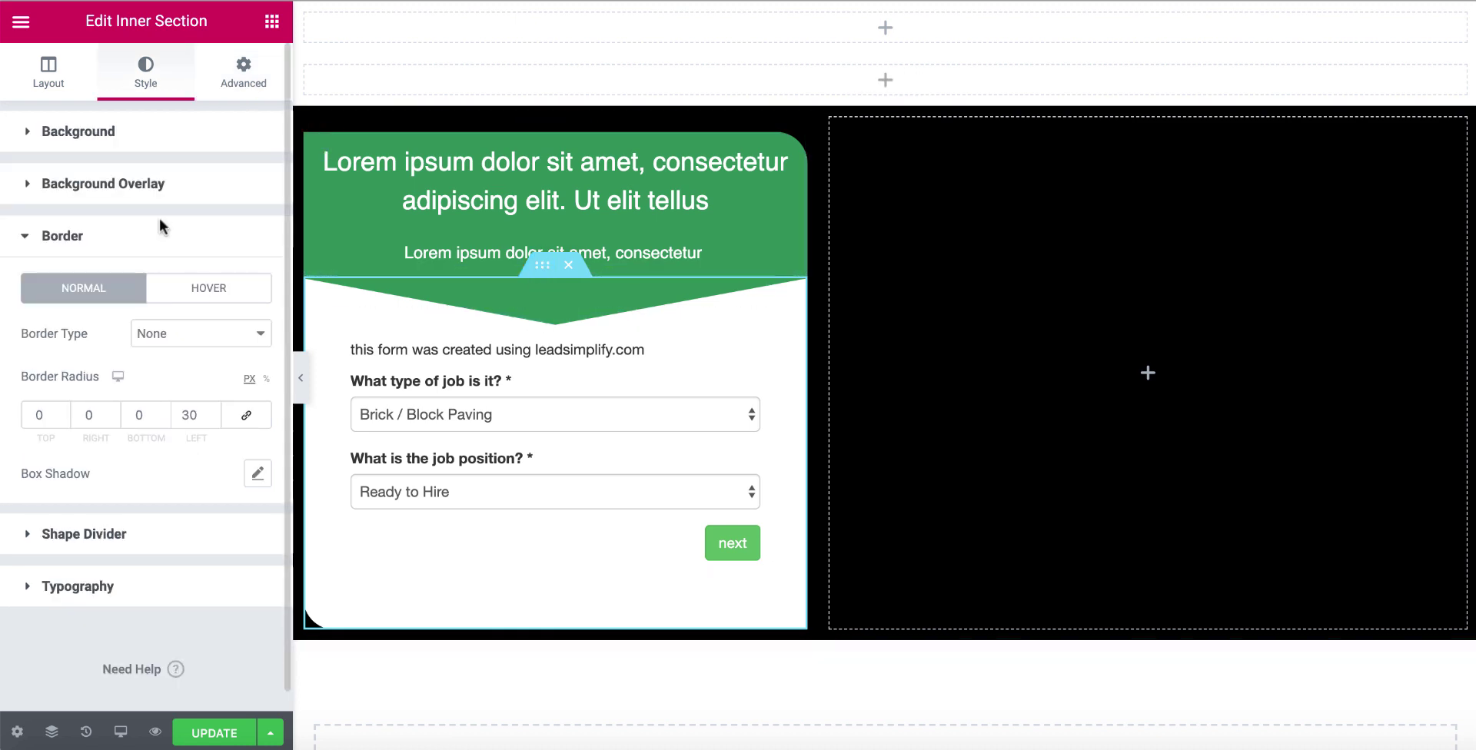
click(252, 68)
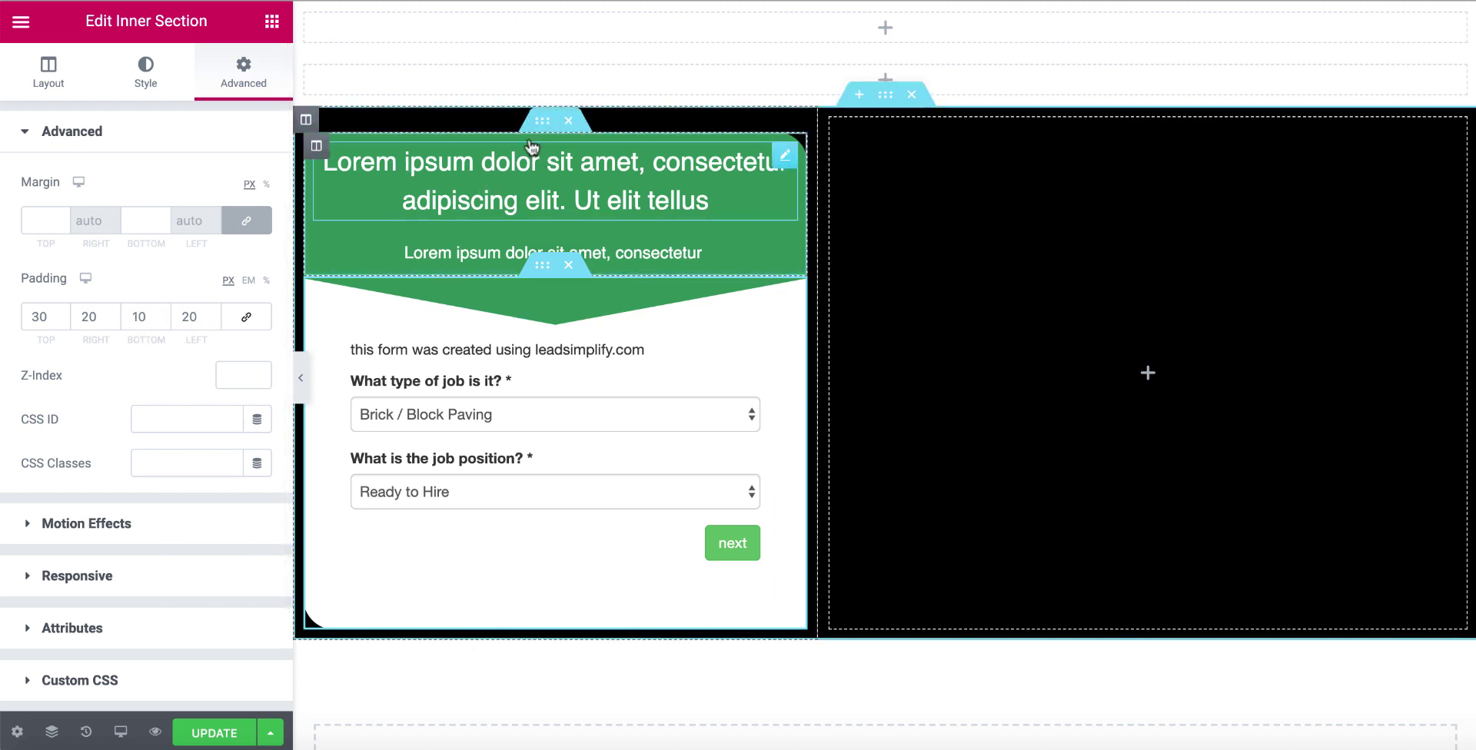
click(542, 123)
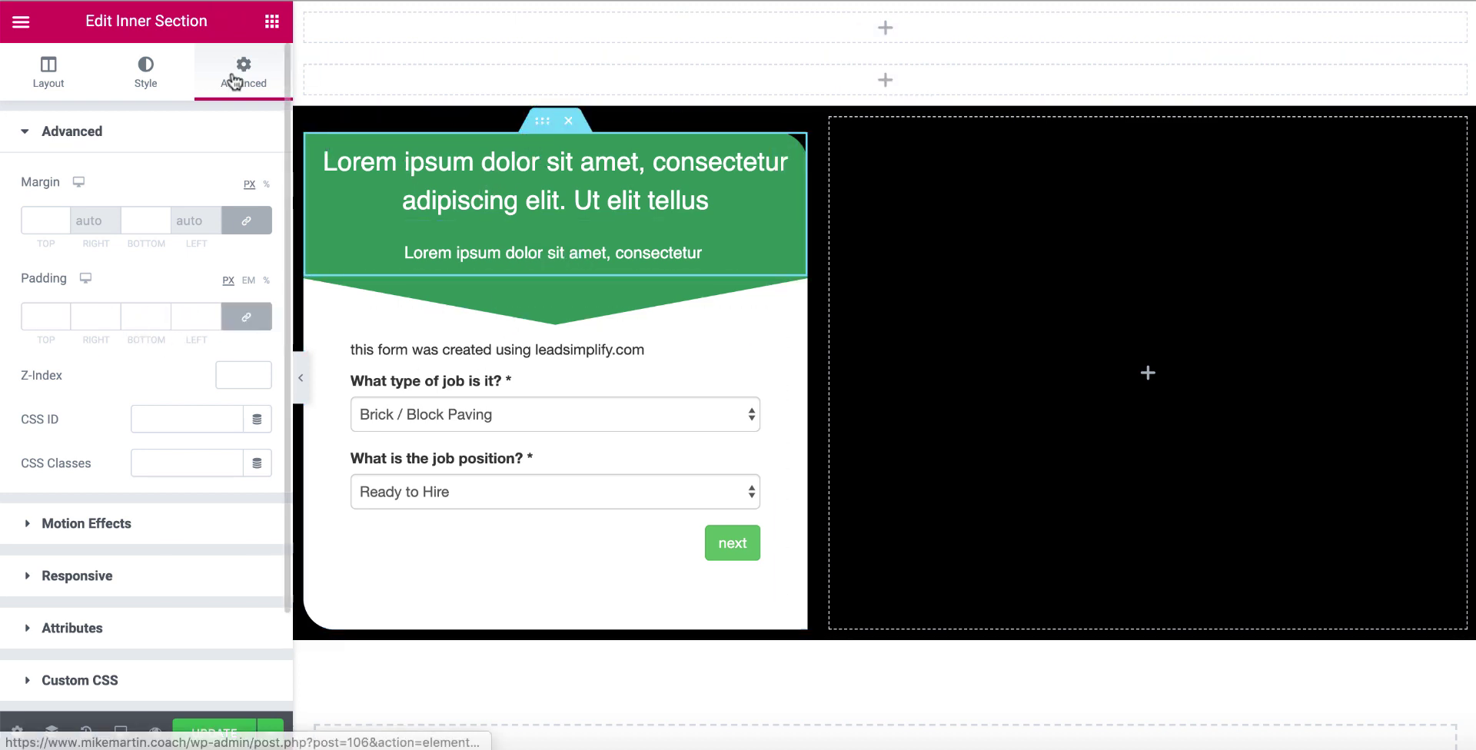
Unlink the green header's padding and enter 30 top, 20 right, 10 bottom, 20 left.
click(246, 317)
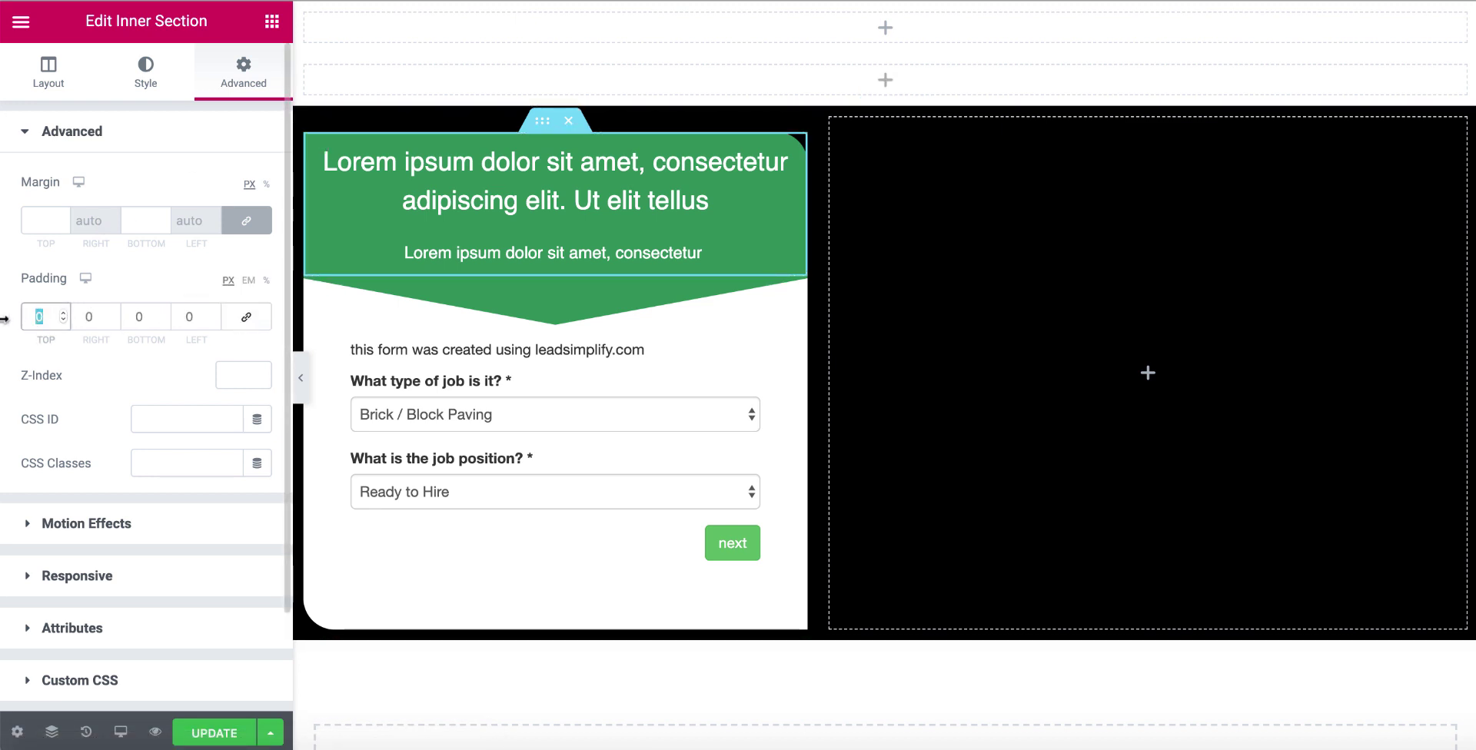
text(30)
key(Tab)
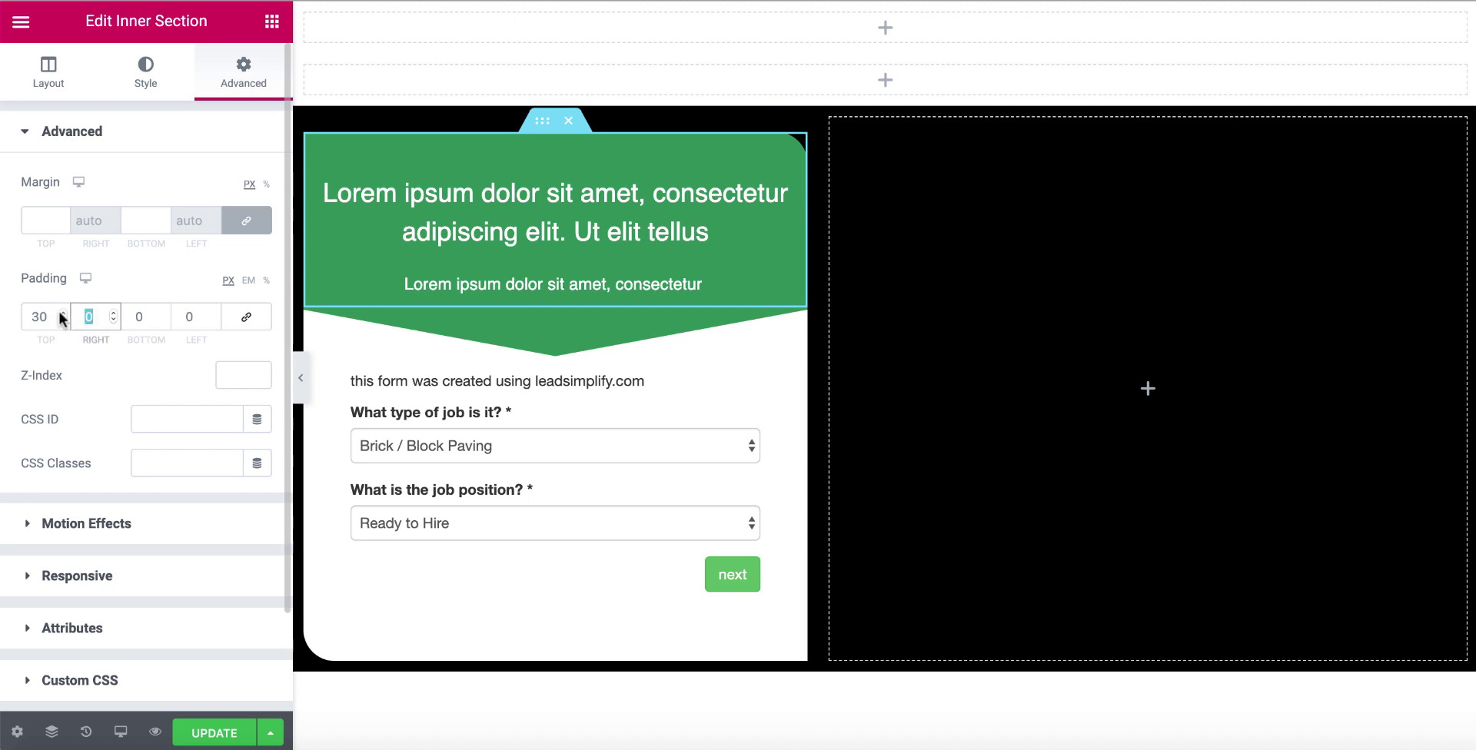
text(20)
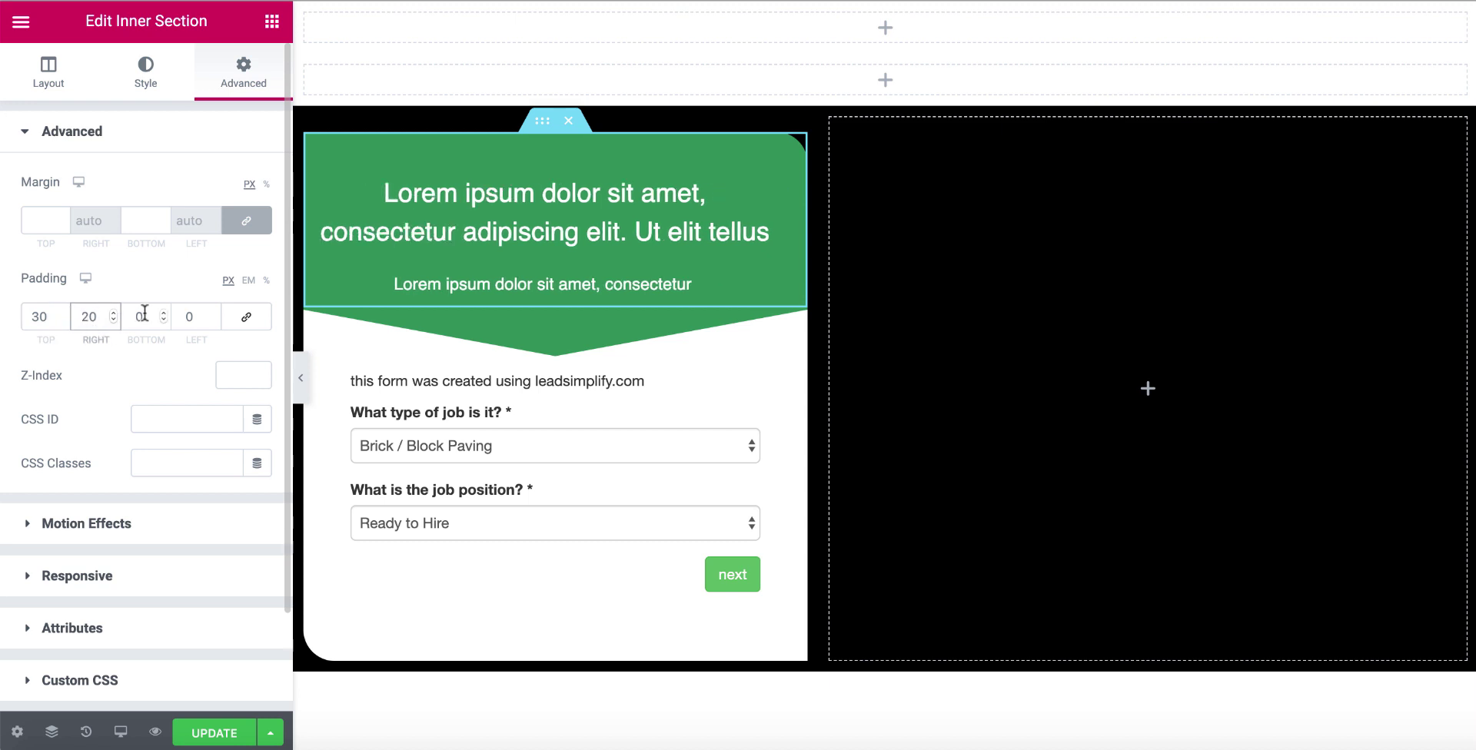
key(Tab)
text(10)
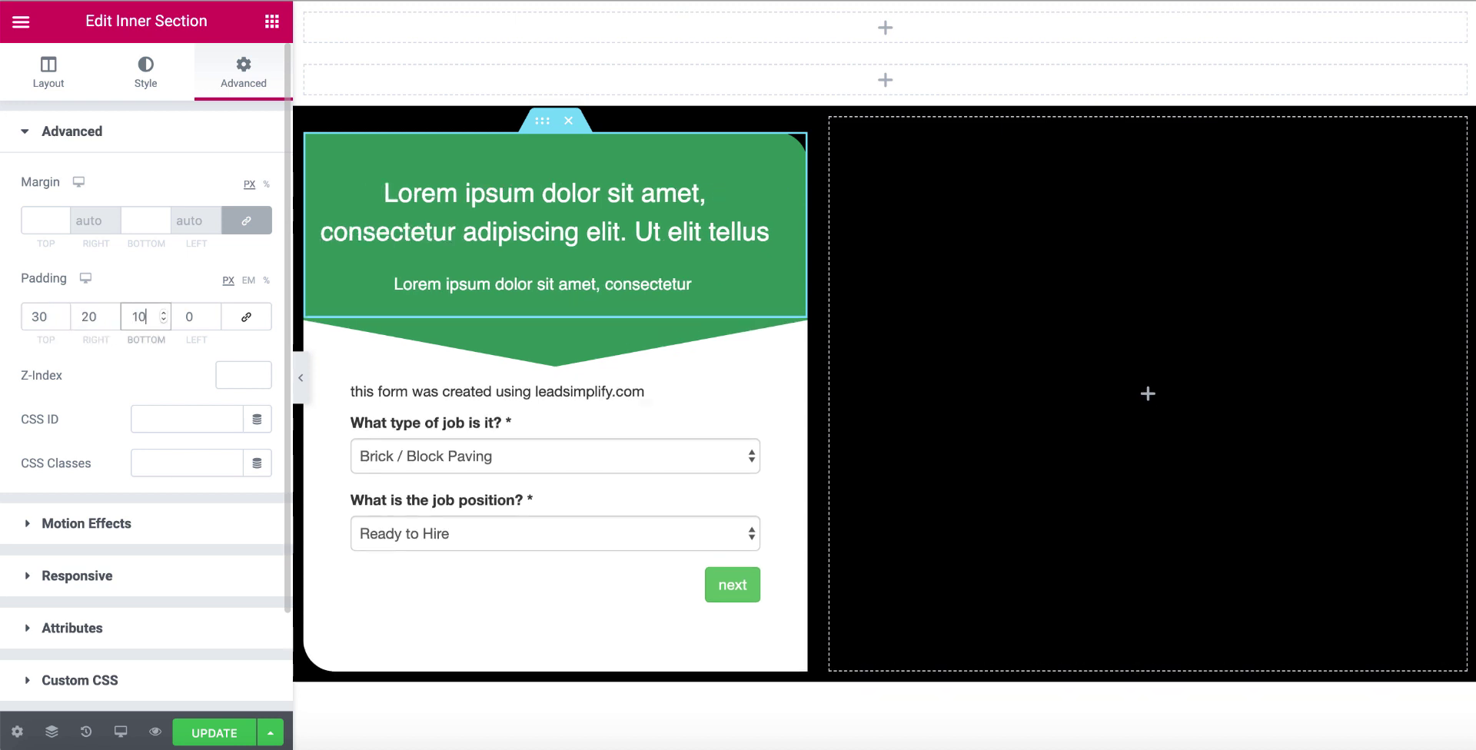
key(Tab)
text(20)
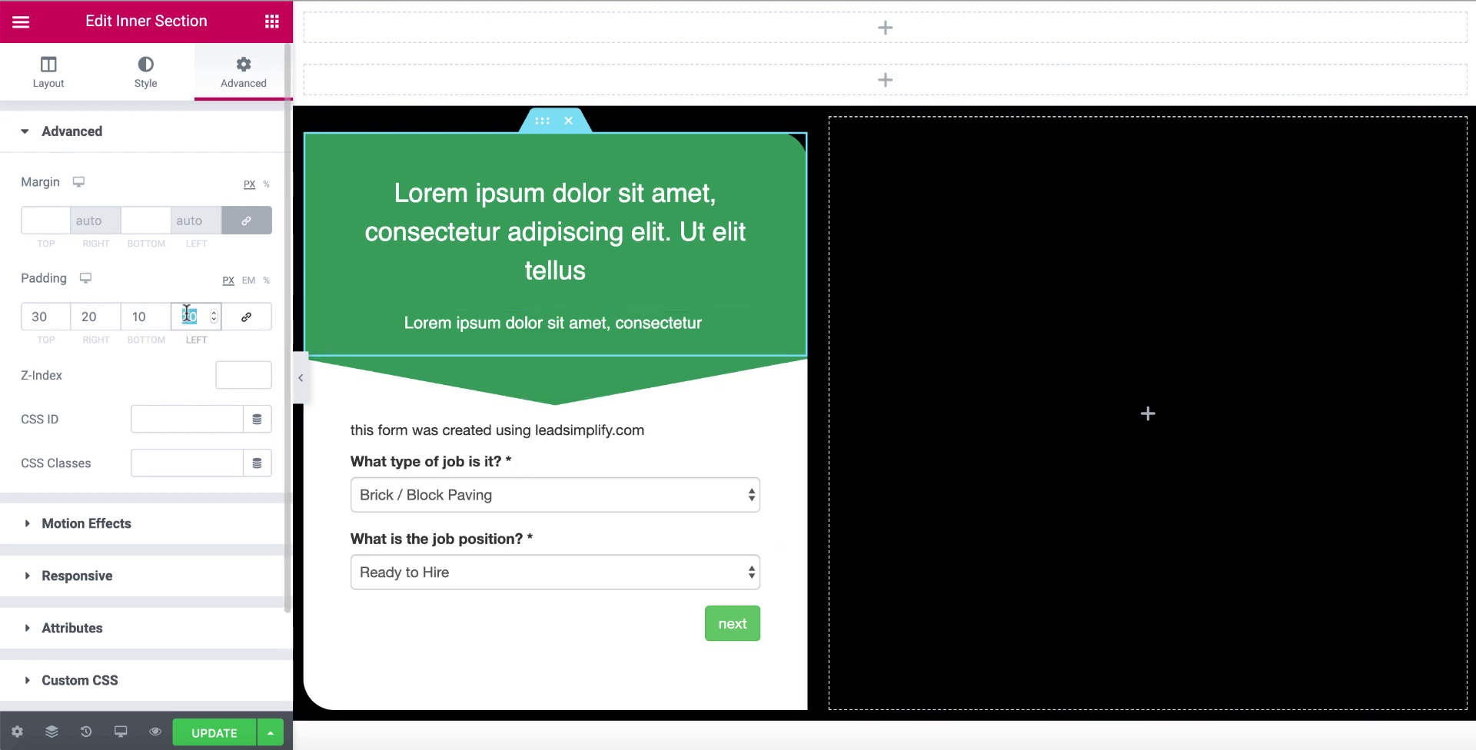
Correct the left padding to 20 and reselect the header to replace the top padding value.
text(15)
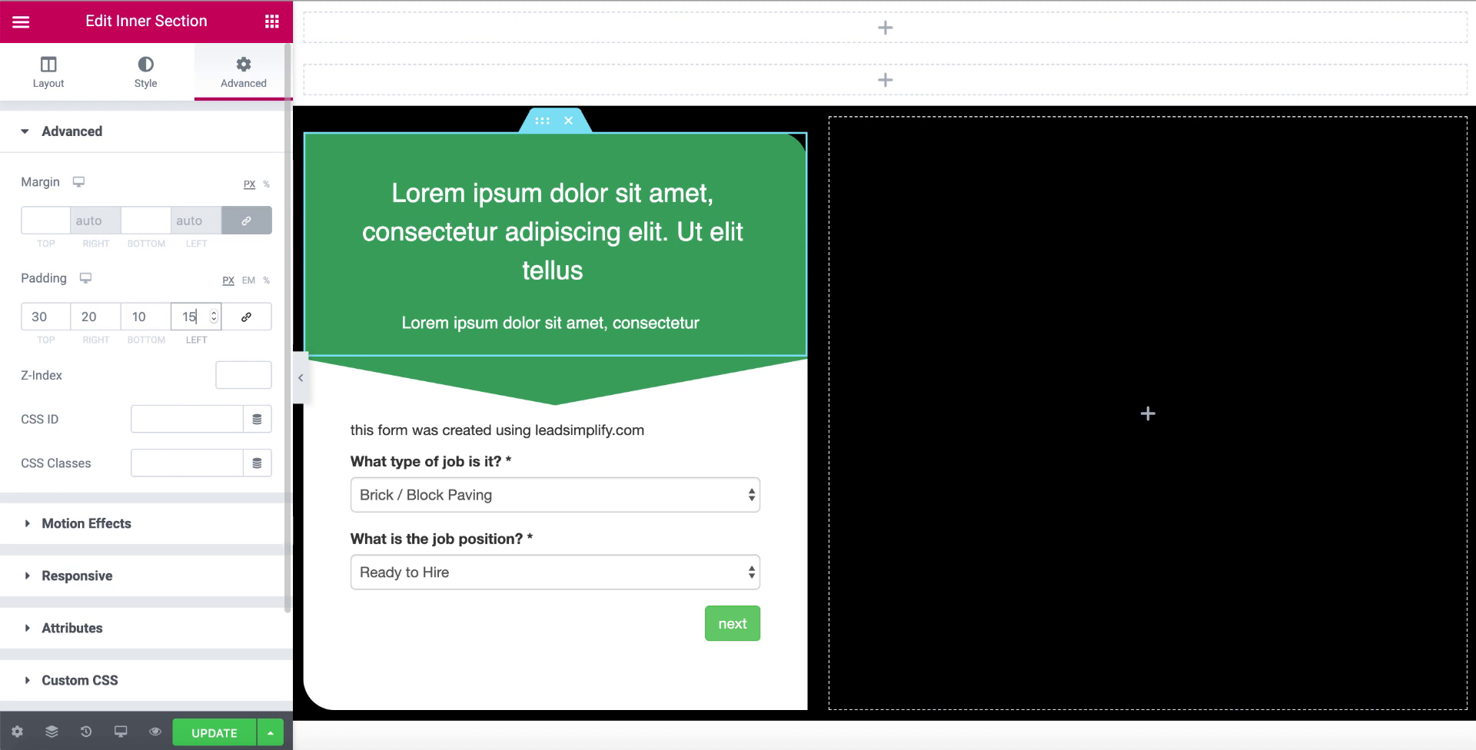
key(BackSpace)
key(BackSpace)
text(020)
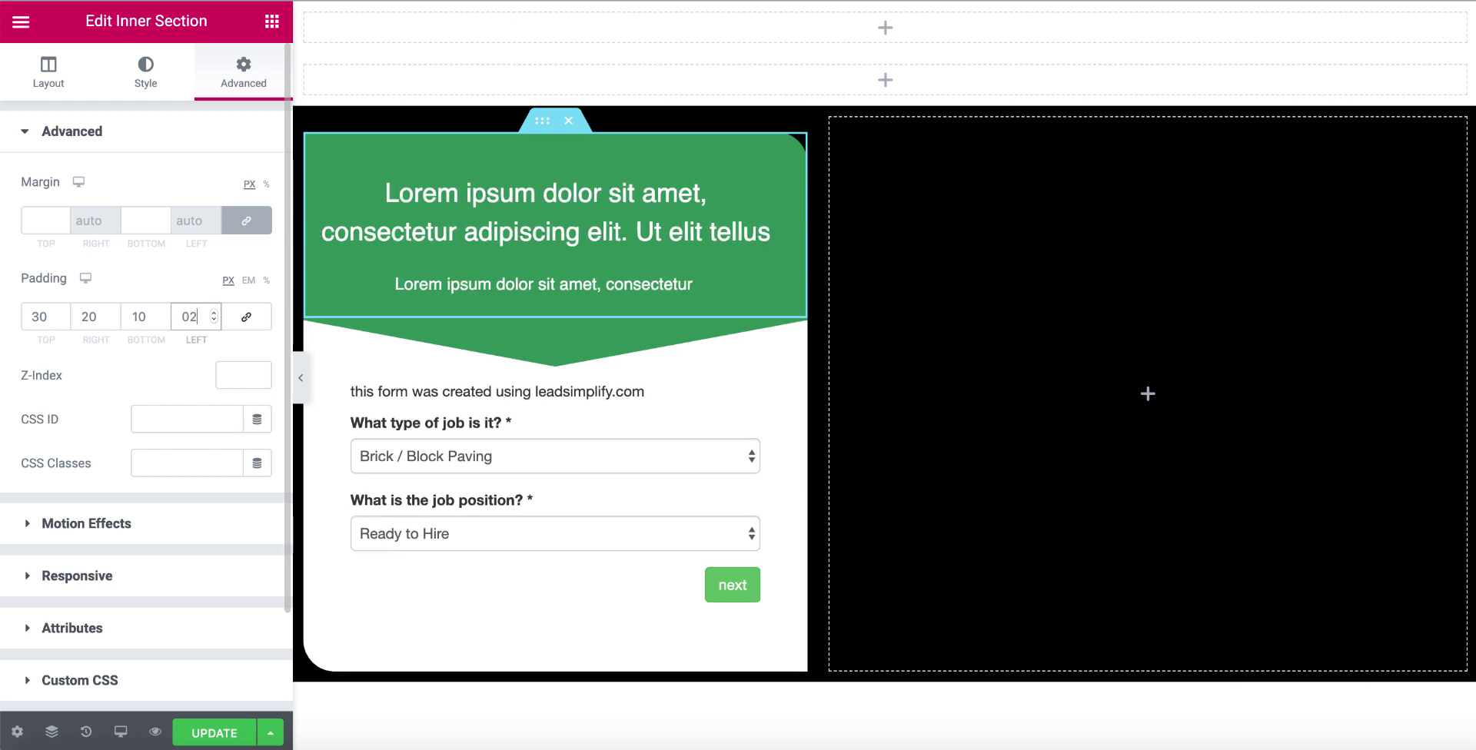
click(937, 369)
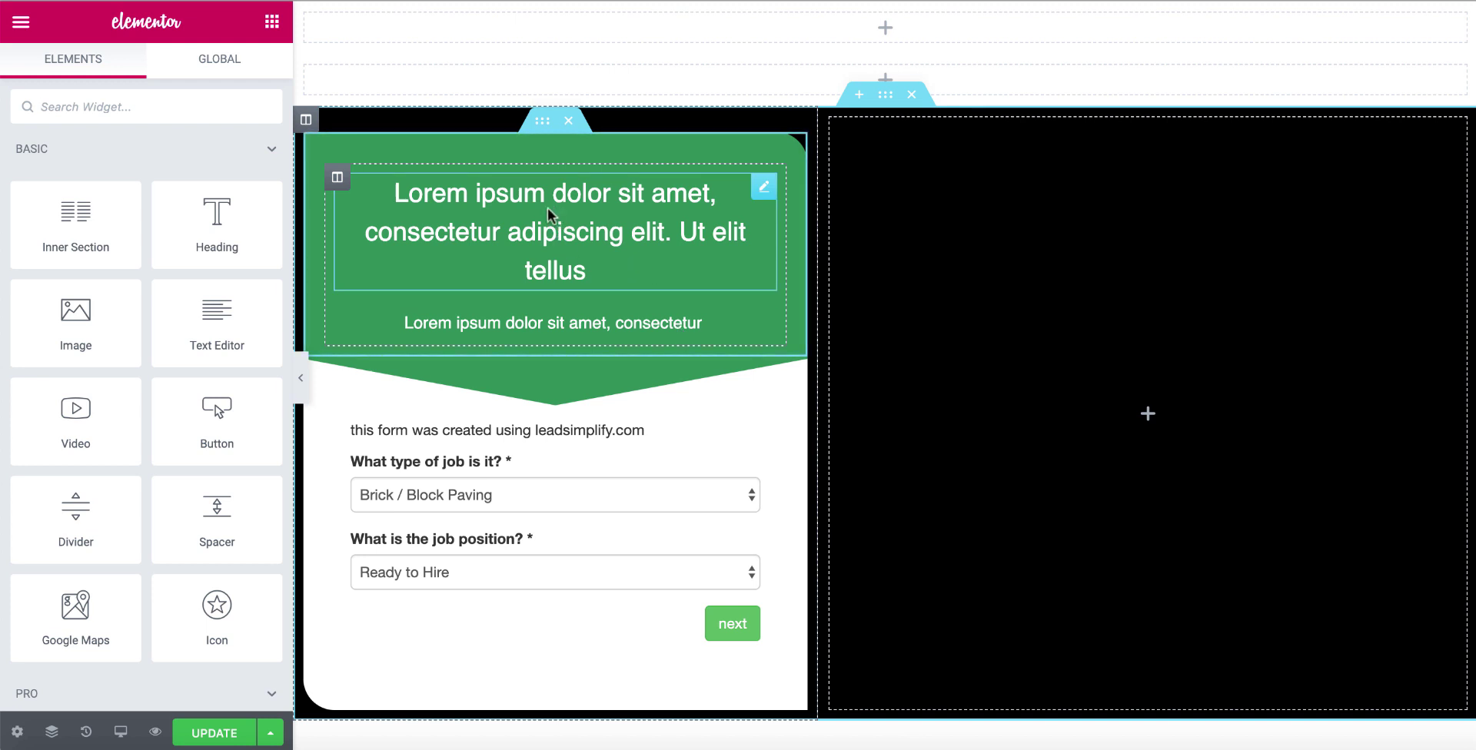
click(542, 123)
double_click(43, 315)
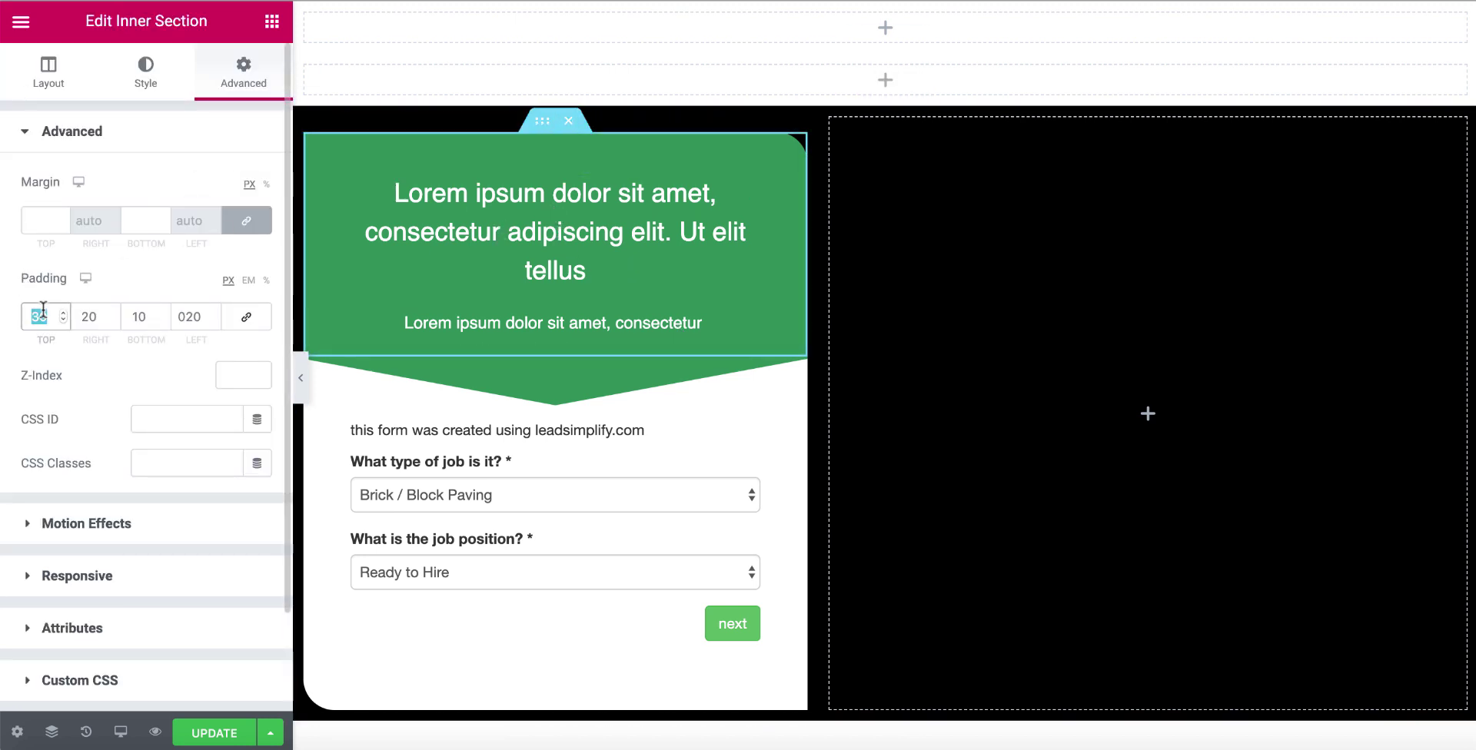
Change the green header's top padding to 20 px.
text(20)
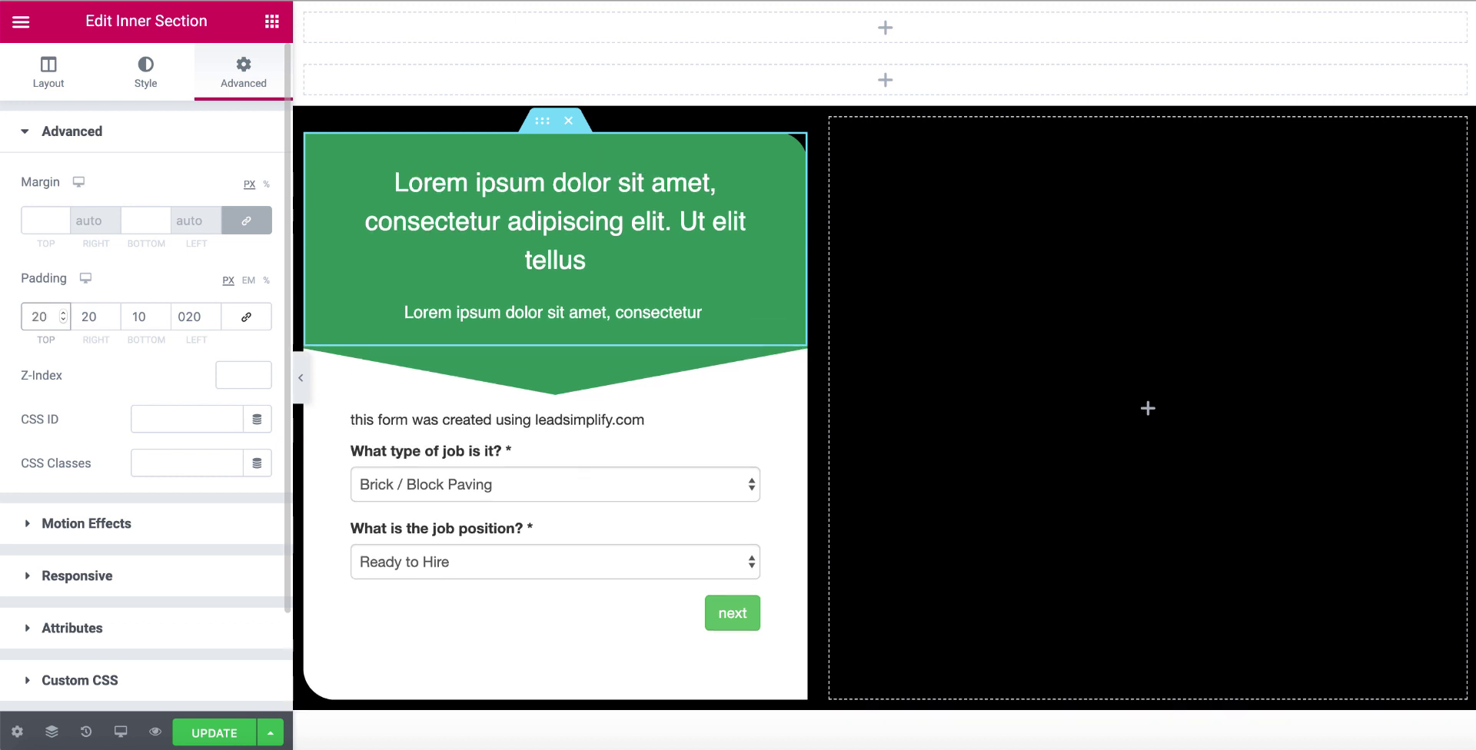
click(916, 490)
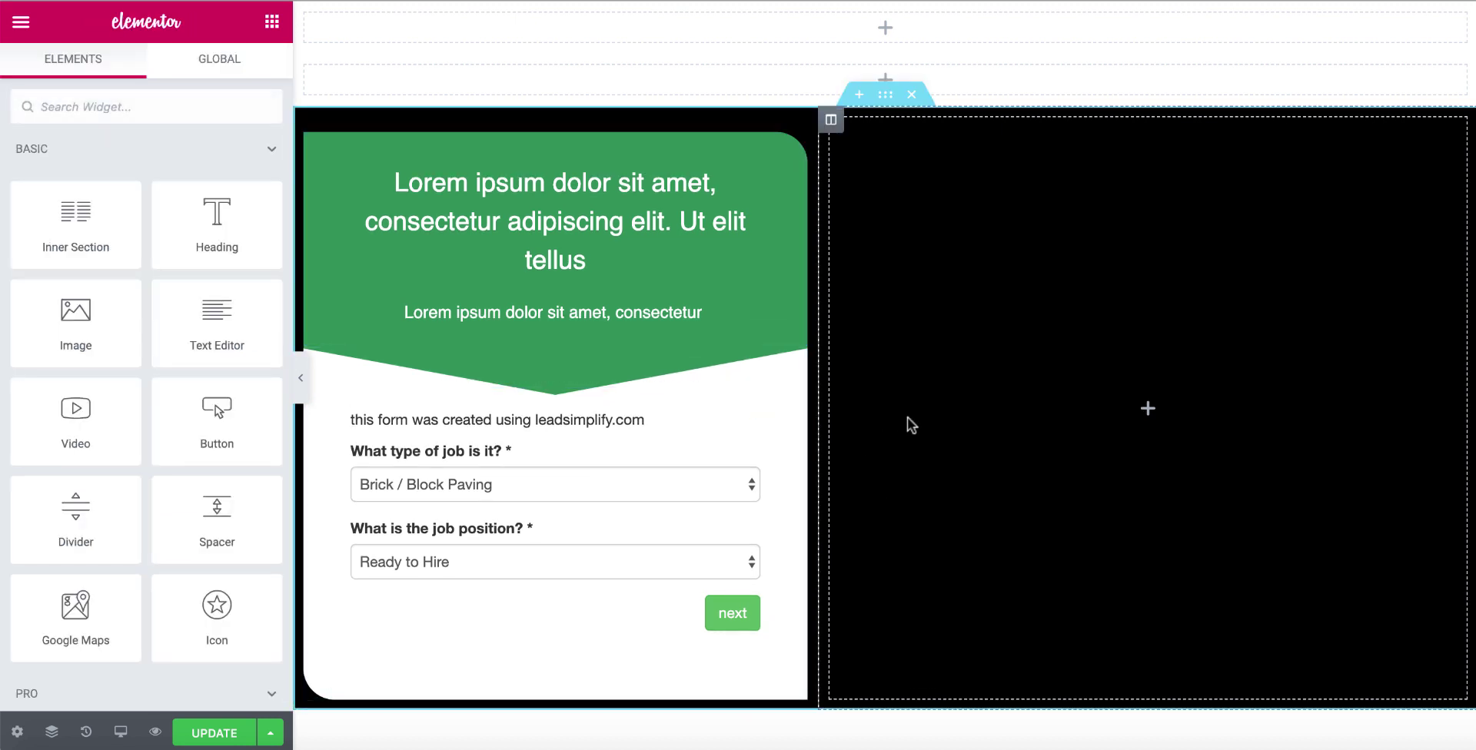
scroll(708, 514, down, 2)
scroll(708, 513, up, 2)
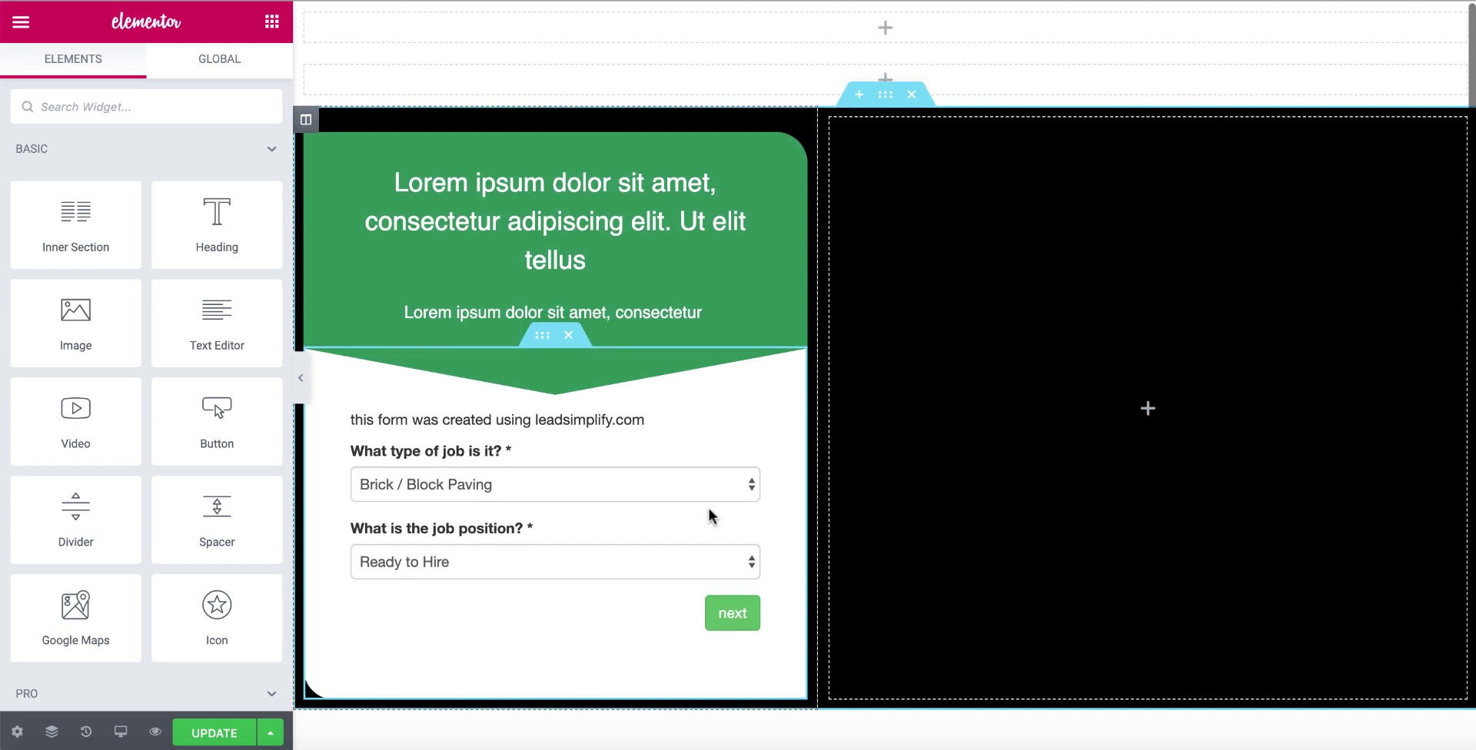
Set garden-bg-1.jpg from the Media Library as the outer section's background image.
click(887, 98)
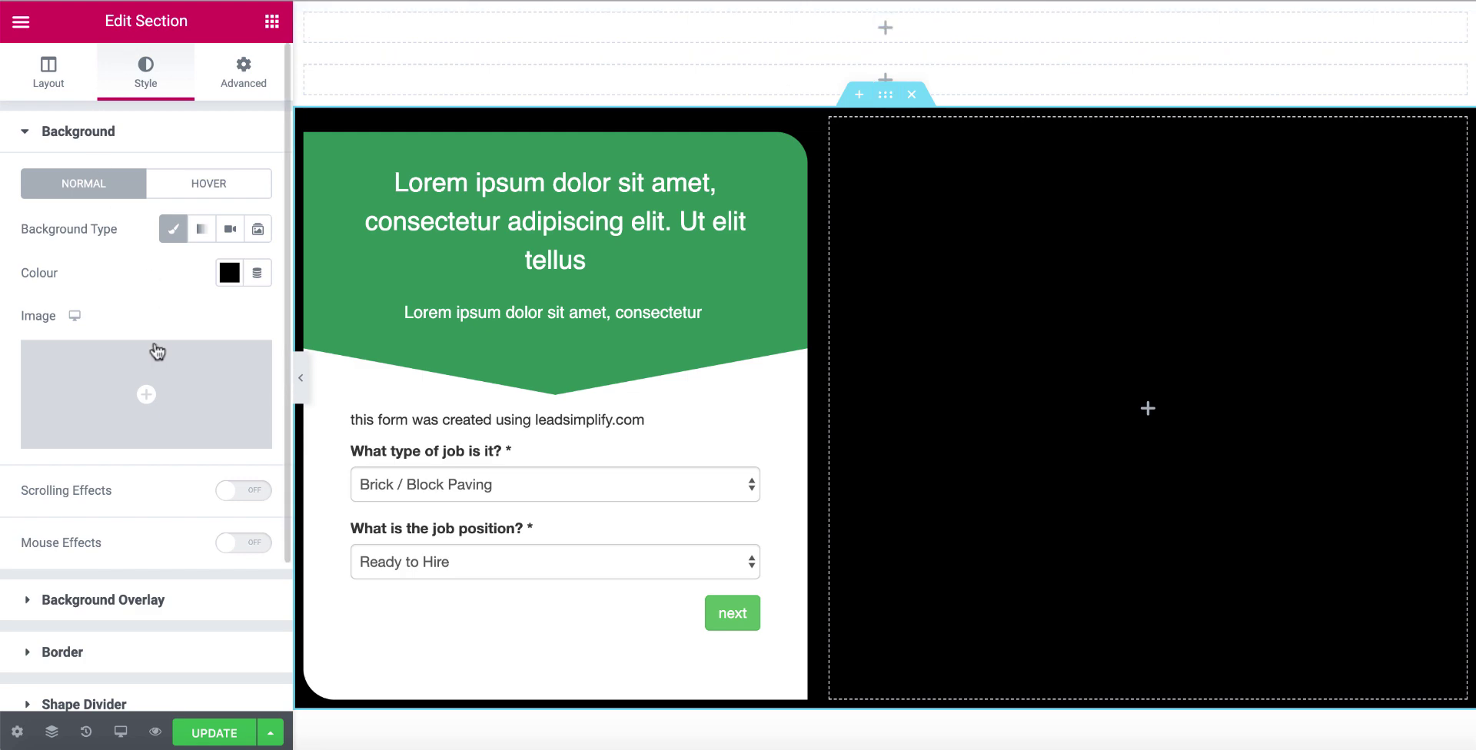
click(152, 394)
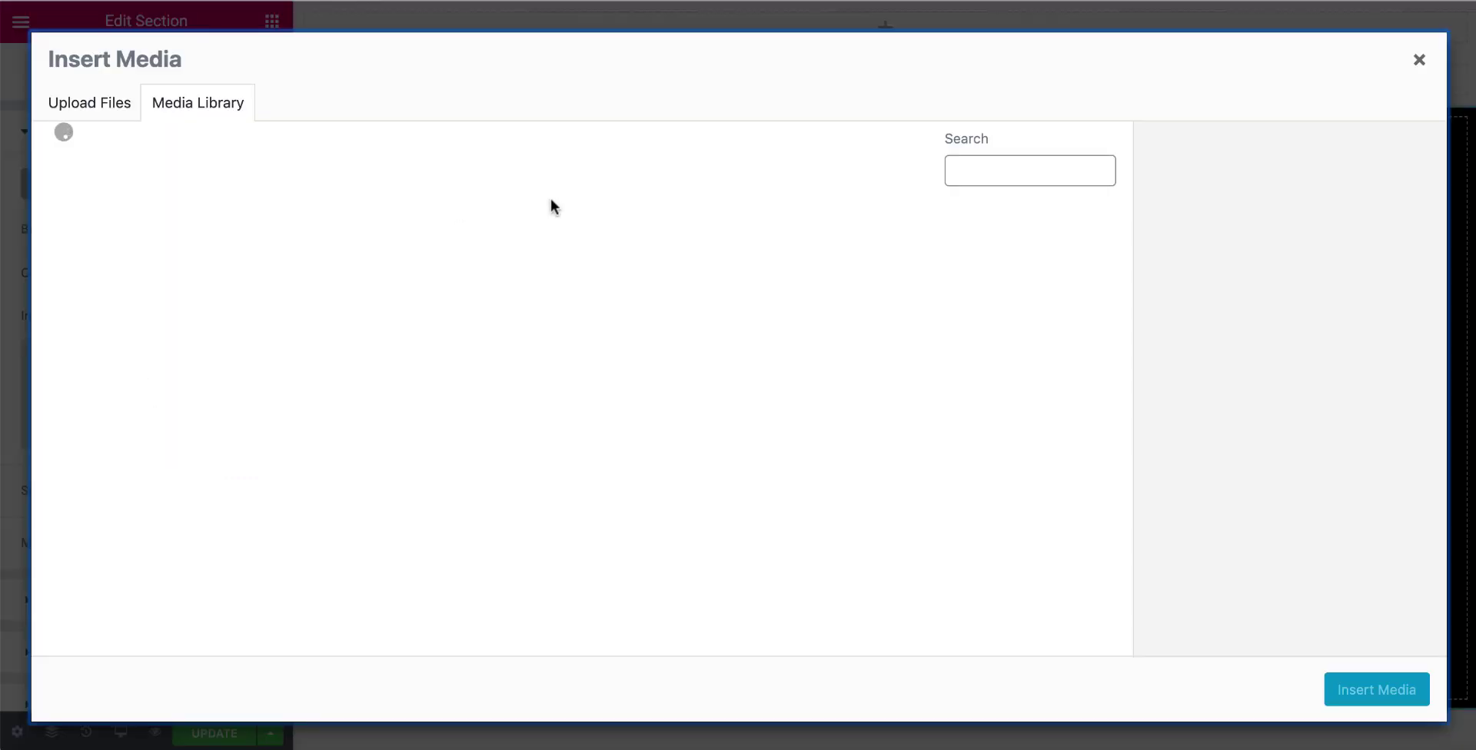
scroll(682, 298, down, 2)
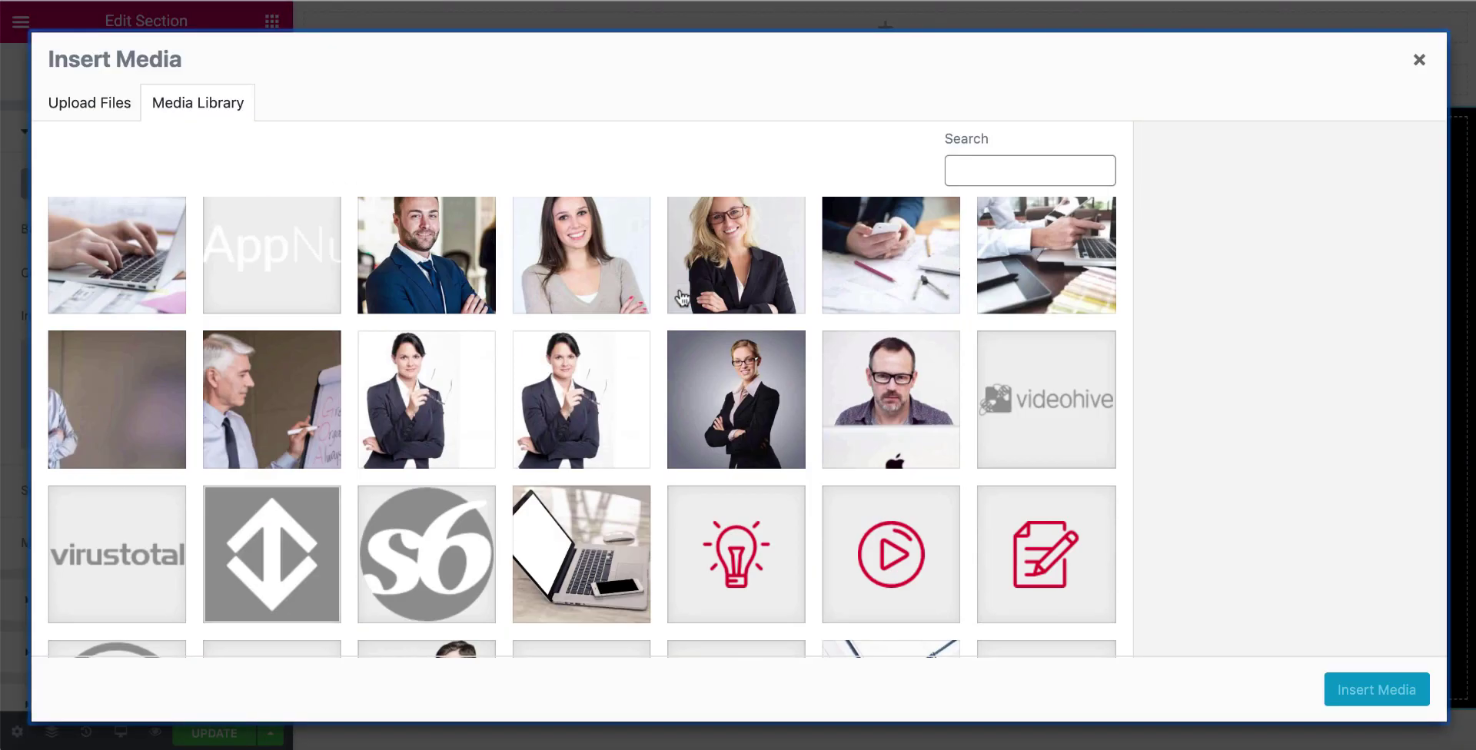
scroll(682, 299, down, 15)
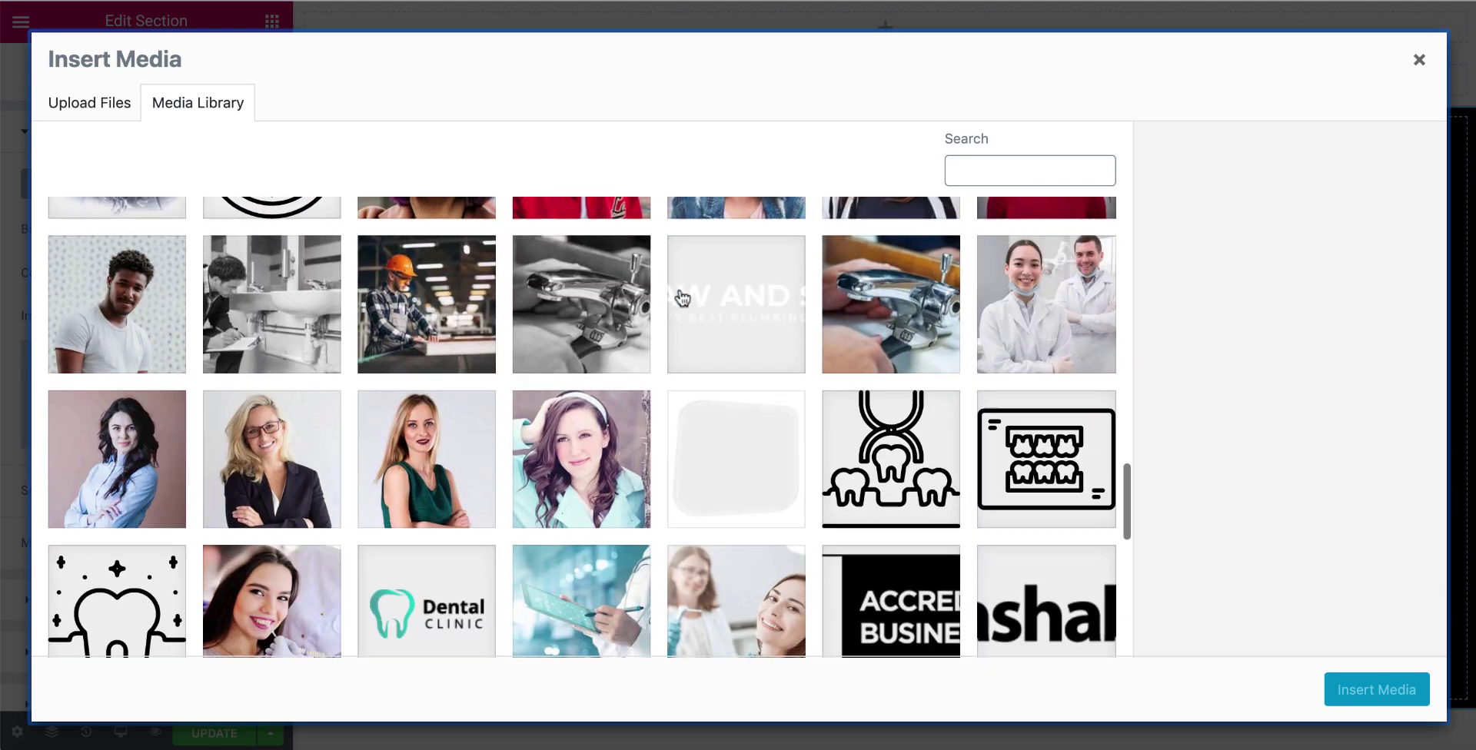
scroll(682, 298, down, 15)
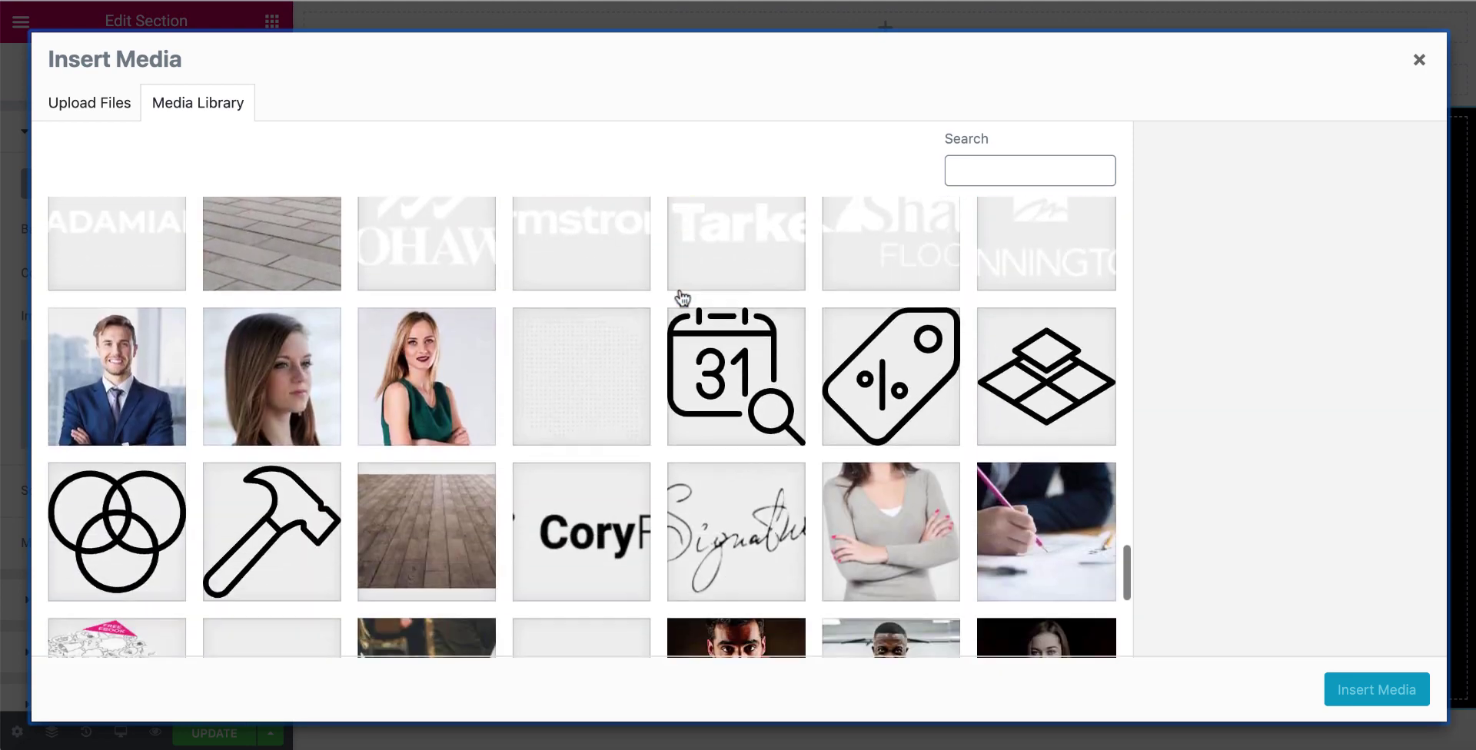
scroll(682, 298, down, 10)
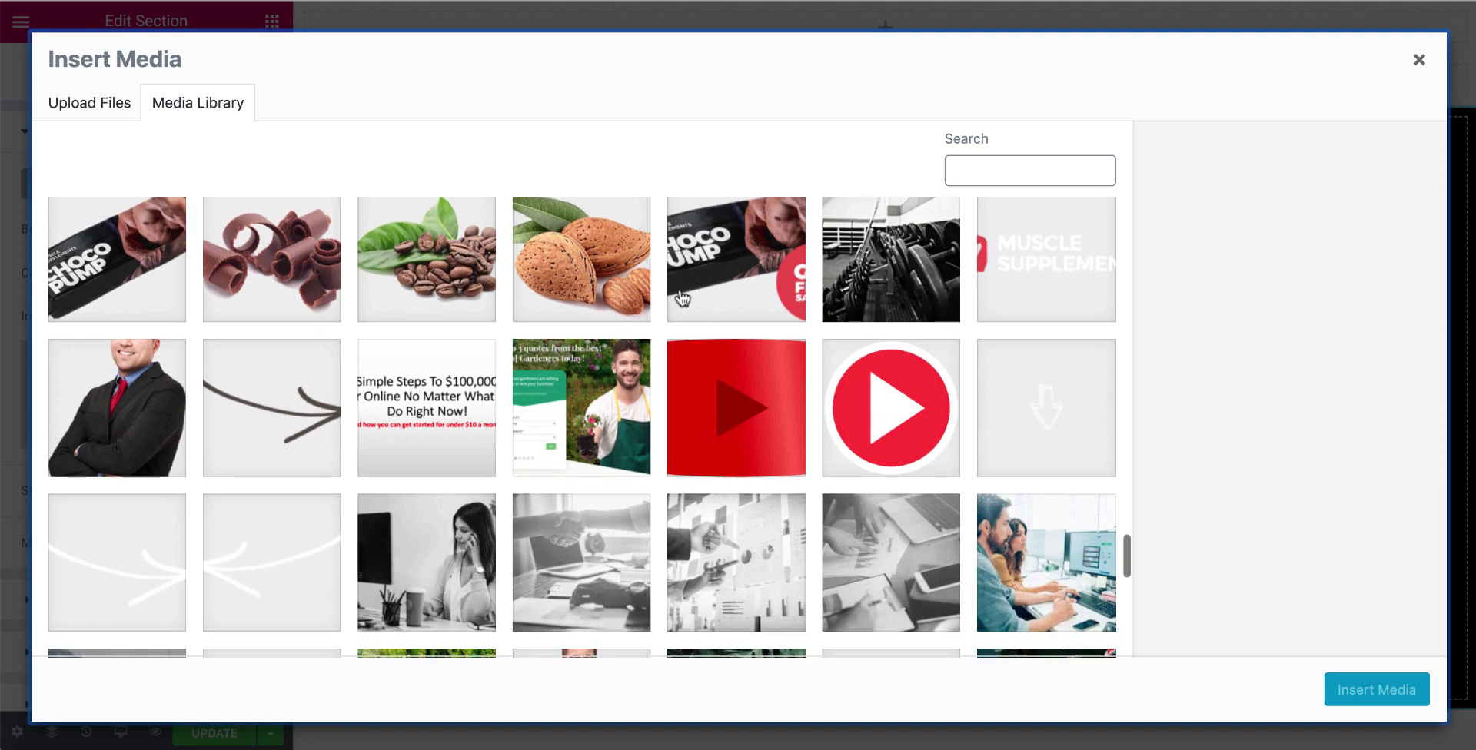
scroll(682, 298, down, 5)
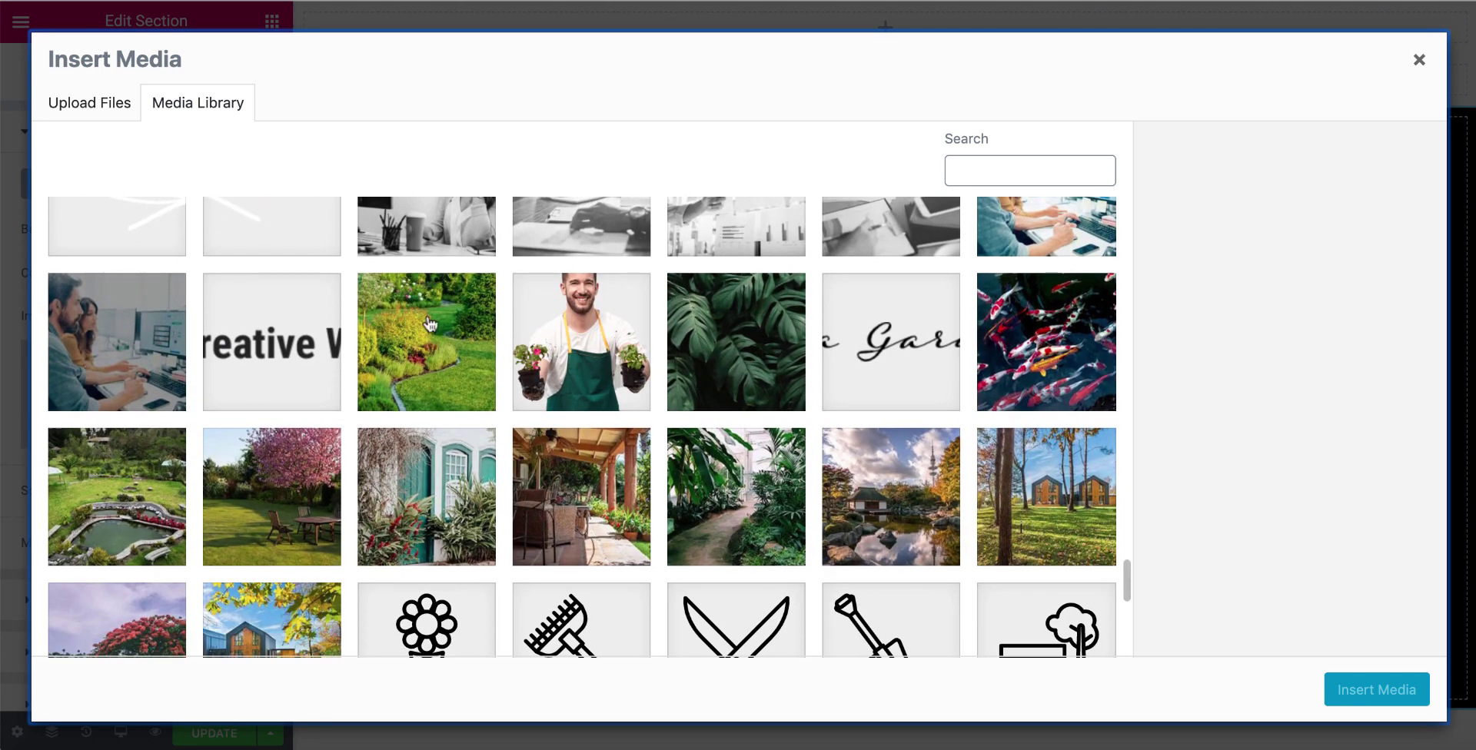
click(438, 332)
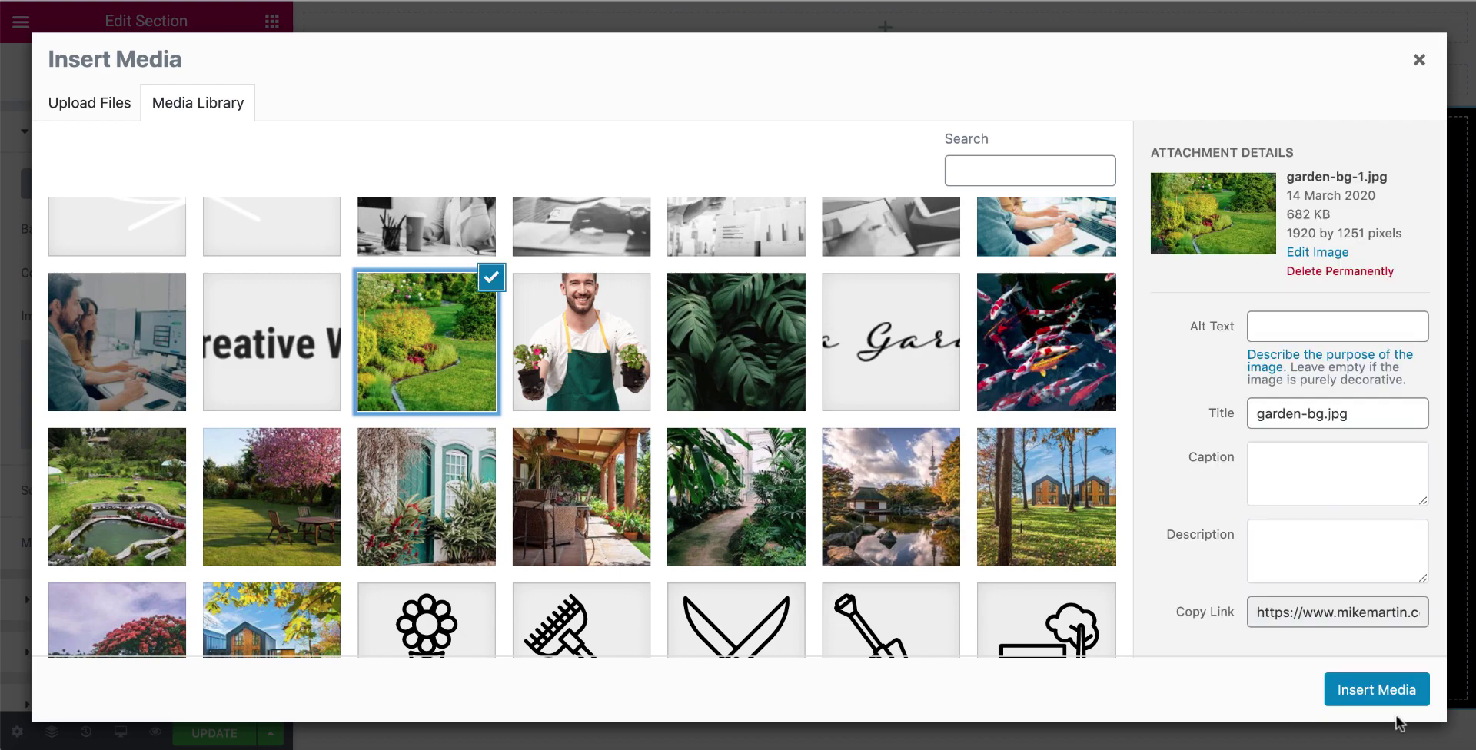
click(1369, 692)
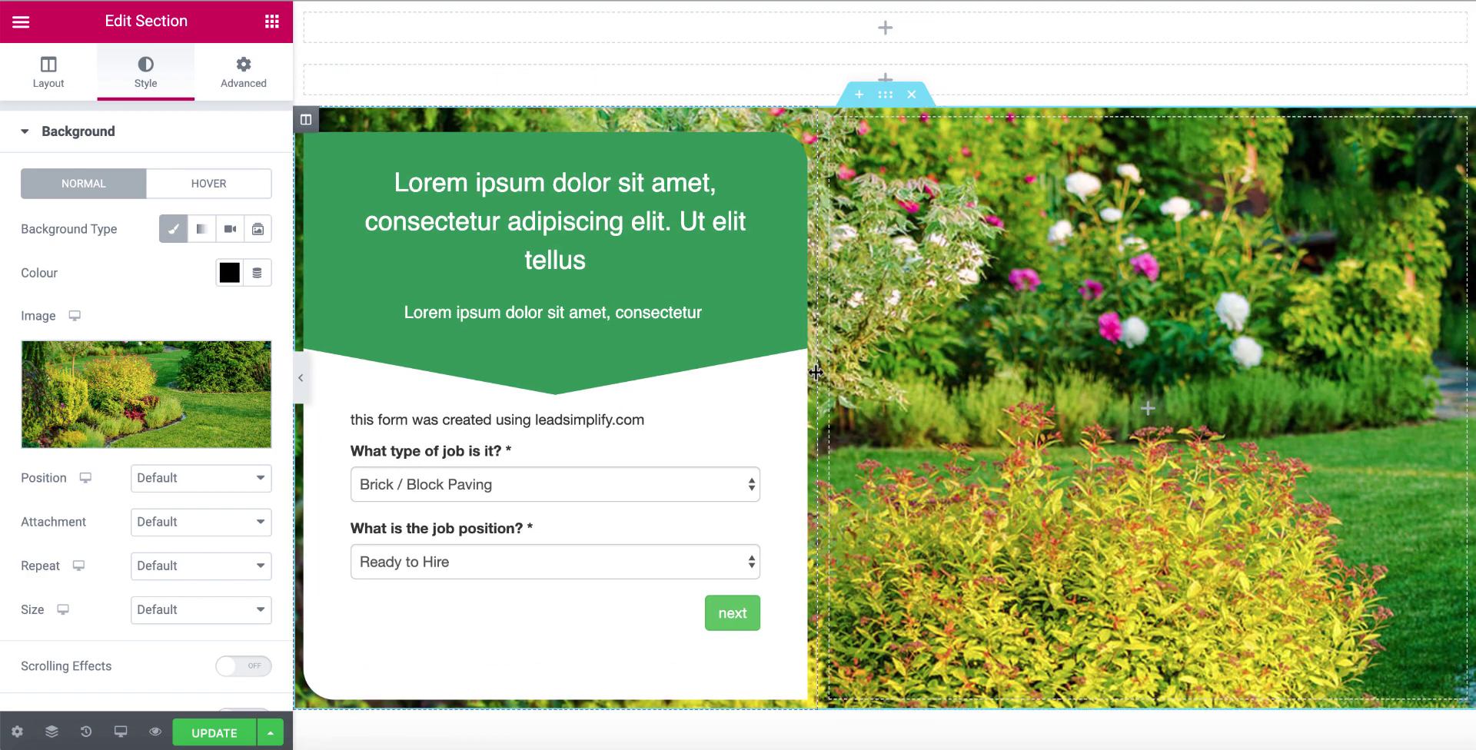
Drag the column divider left until the form column sits at about 42% width.
mouse_move(816, 372)
mouse_down()
mouse_move(773, 376)
mouse_move(789, 378)
mouse_up()
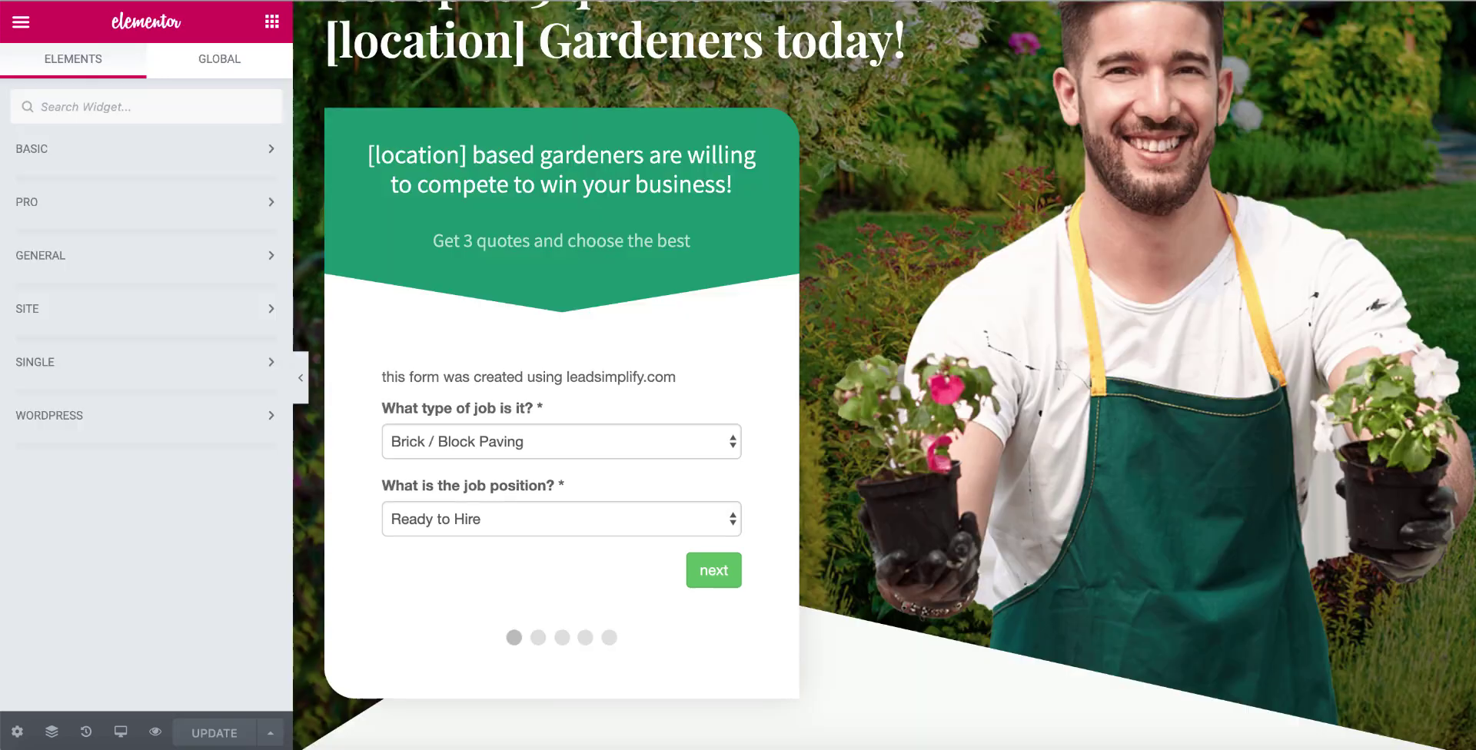
scroll(1096, 231, down, 2)
scroll(1098, 254, up, 2)
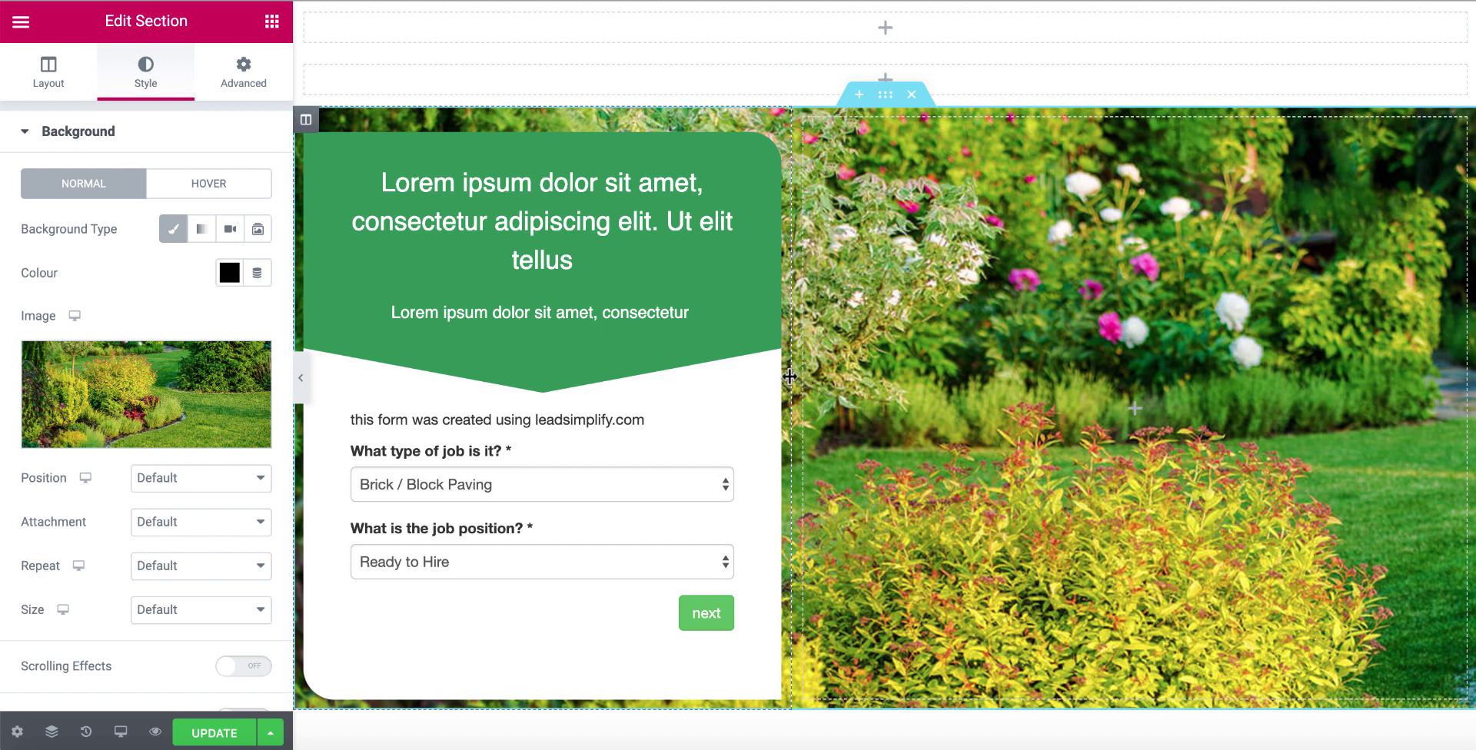
drag(789, 376, 782, 379)
drag(788, 379, 794, 380)
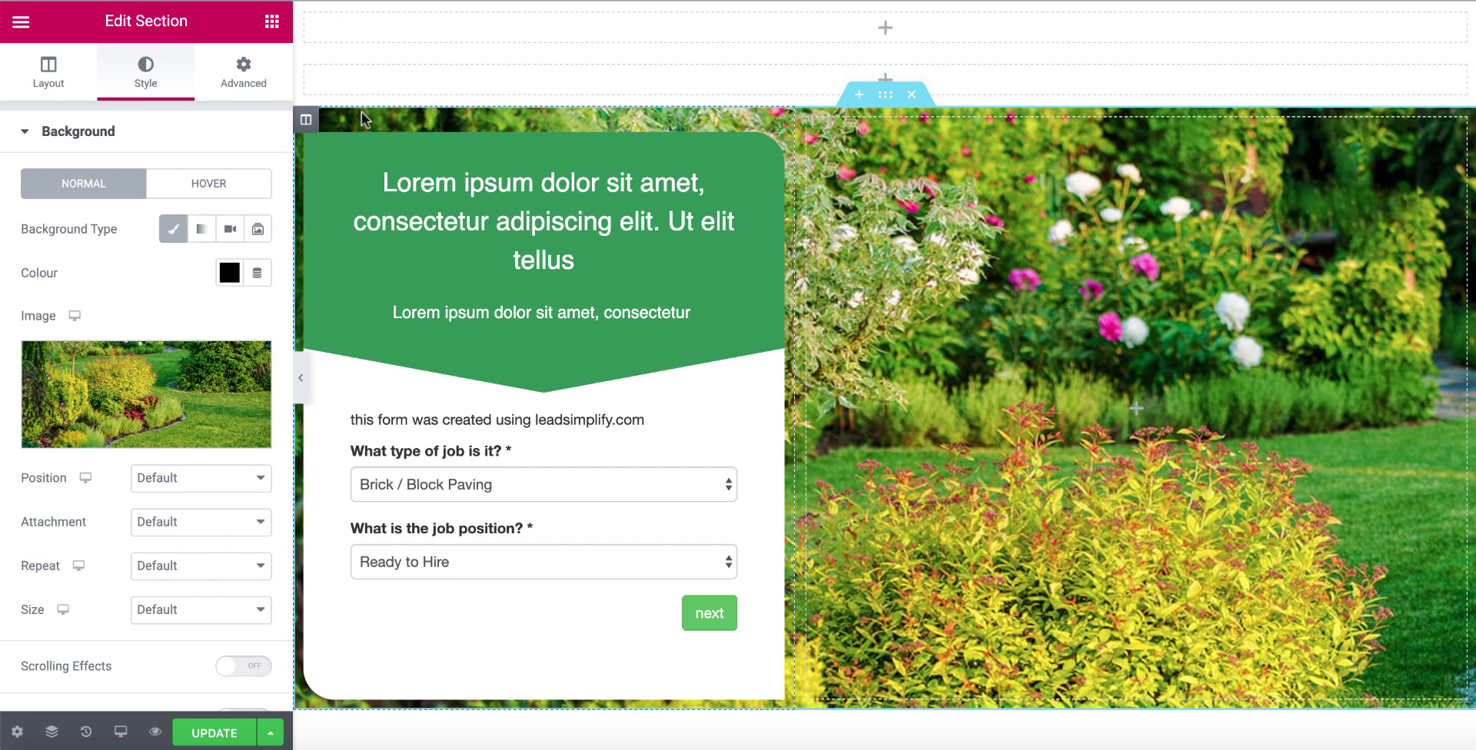
Give the form column a linked 20 px Advanced margin, with padding cleared back to empty.
click(307, 121)
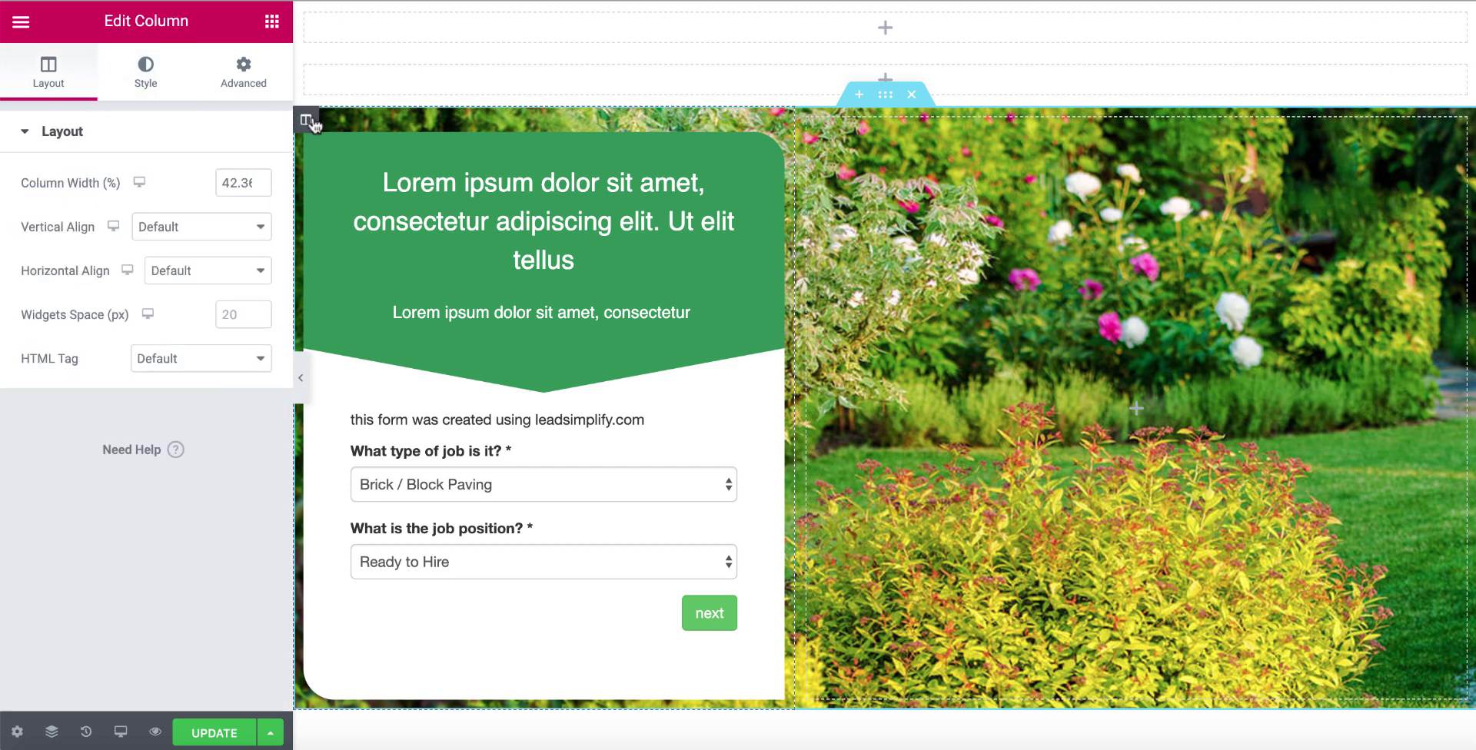
click(246, 91)
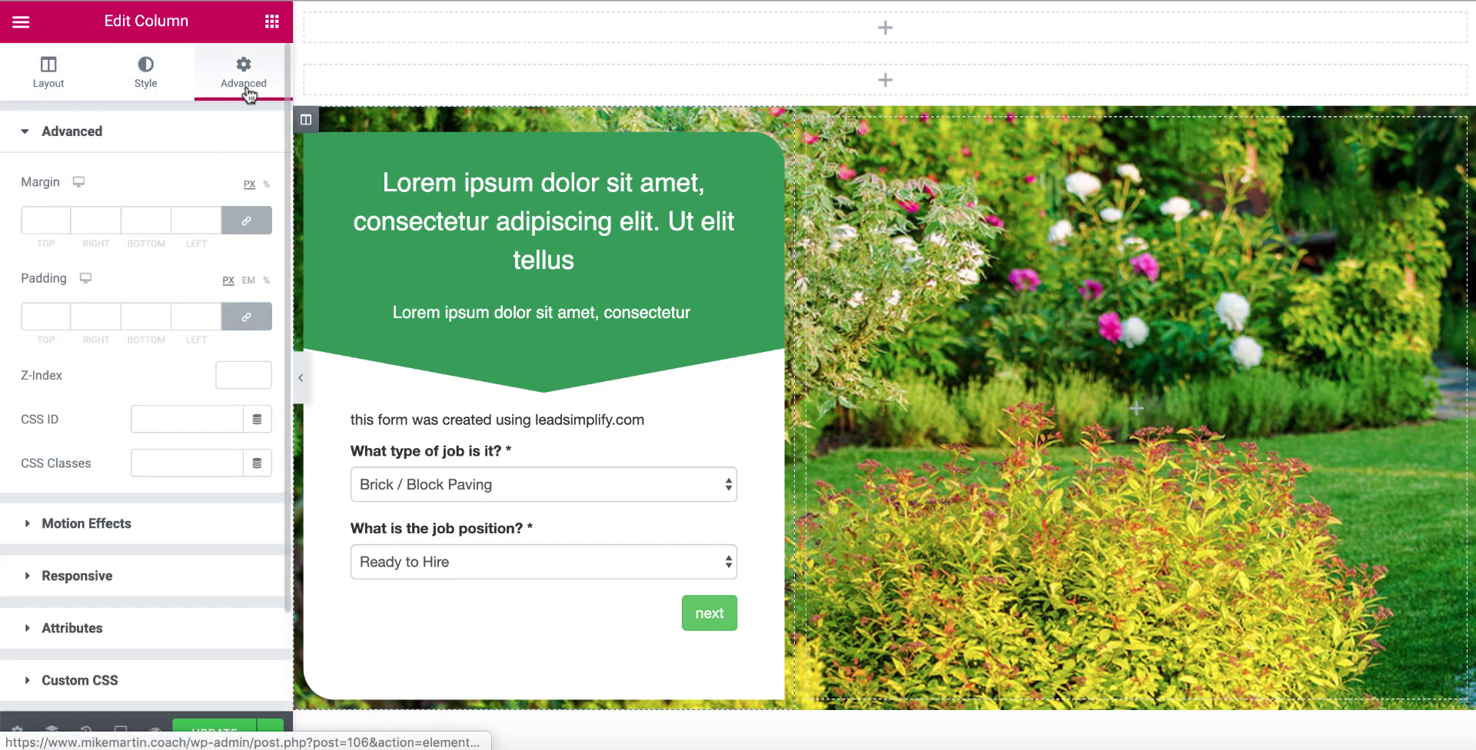
click(40, 220)
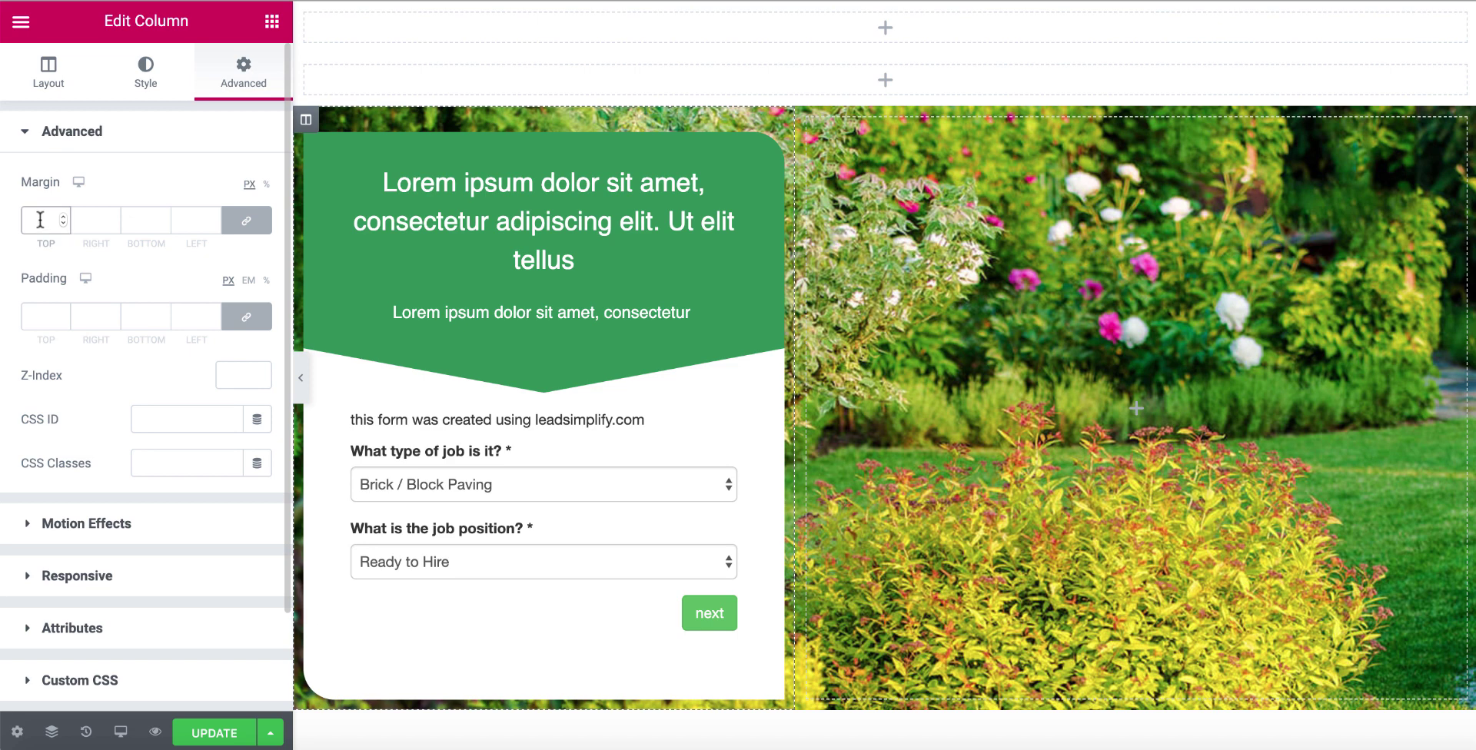
text(20)
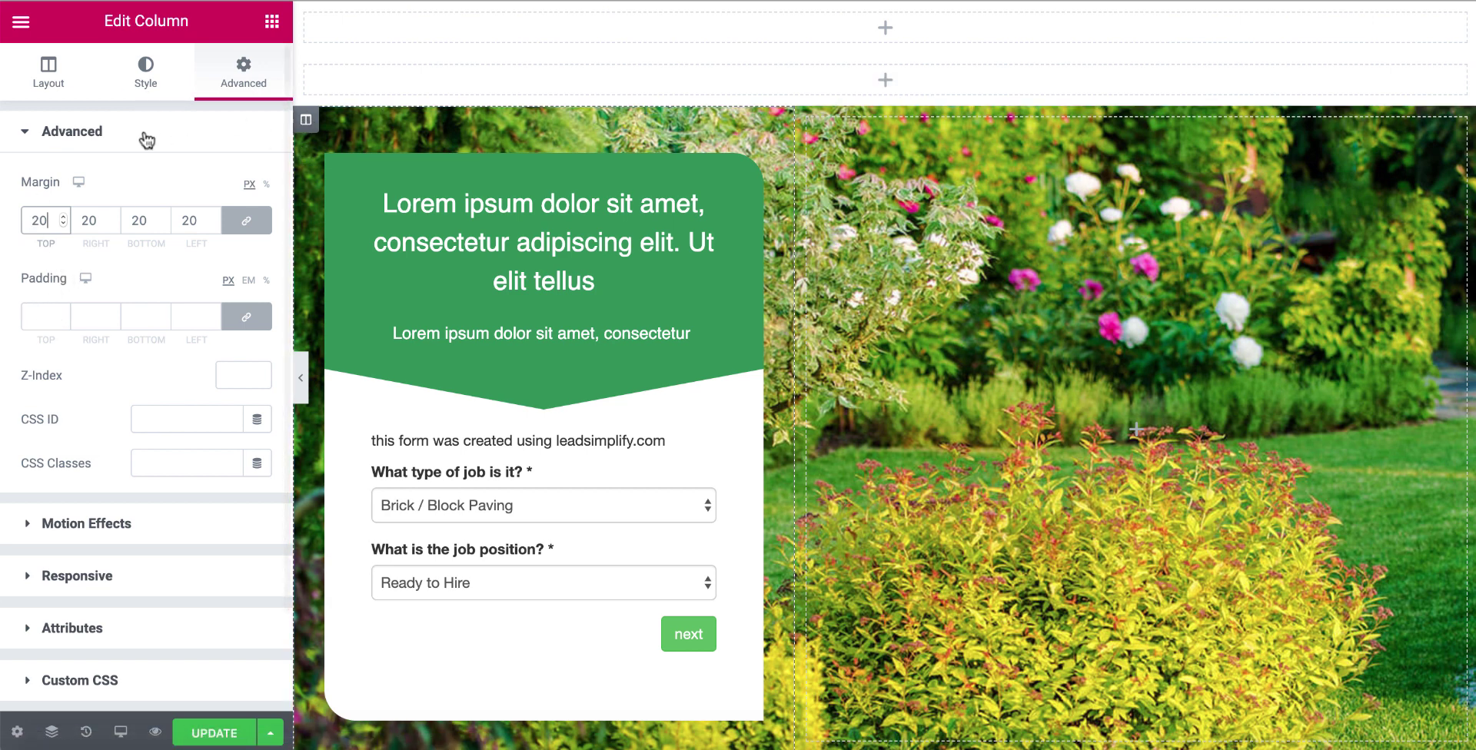
click(42, 315)
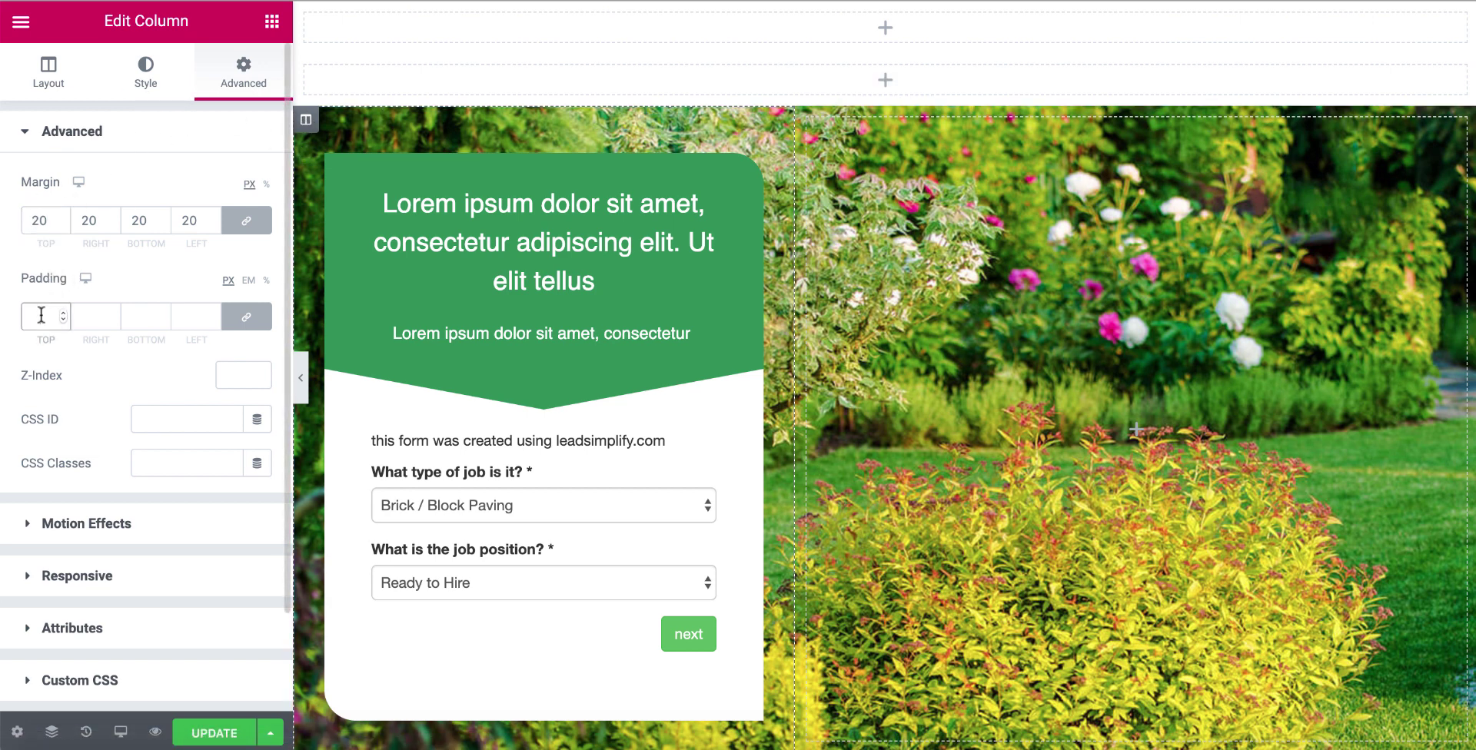
text(20)
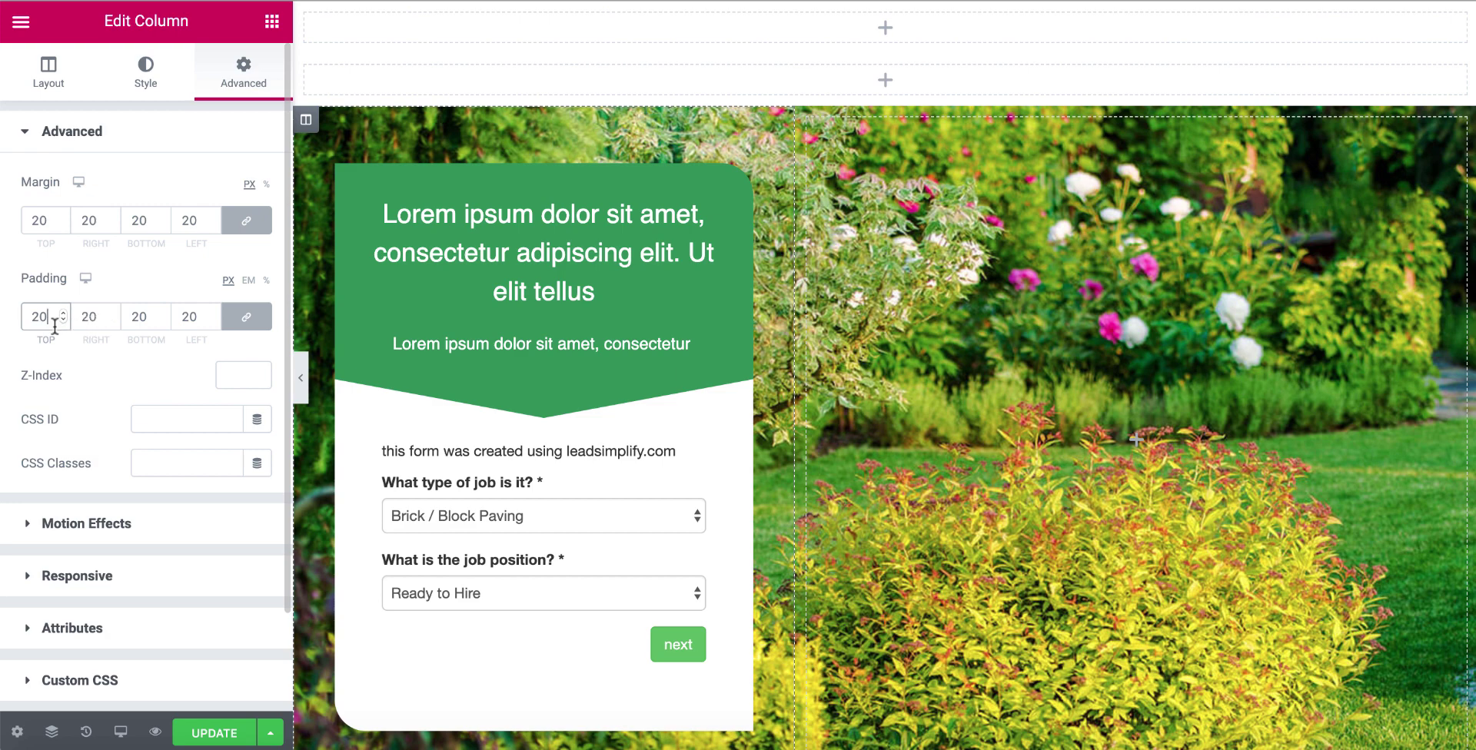
double_click(34, 315)
key(BackSpace)
In the form preview, choose Garden Wall as job type and Just Pricing Up as position.
scroll(817, 298, down, 5)
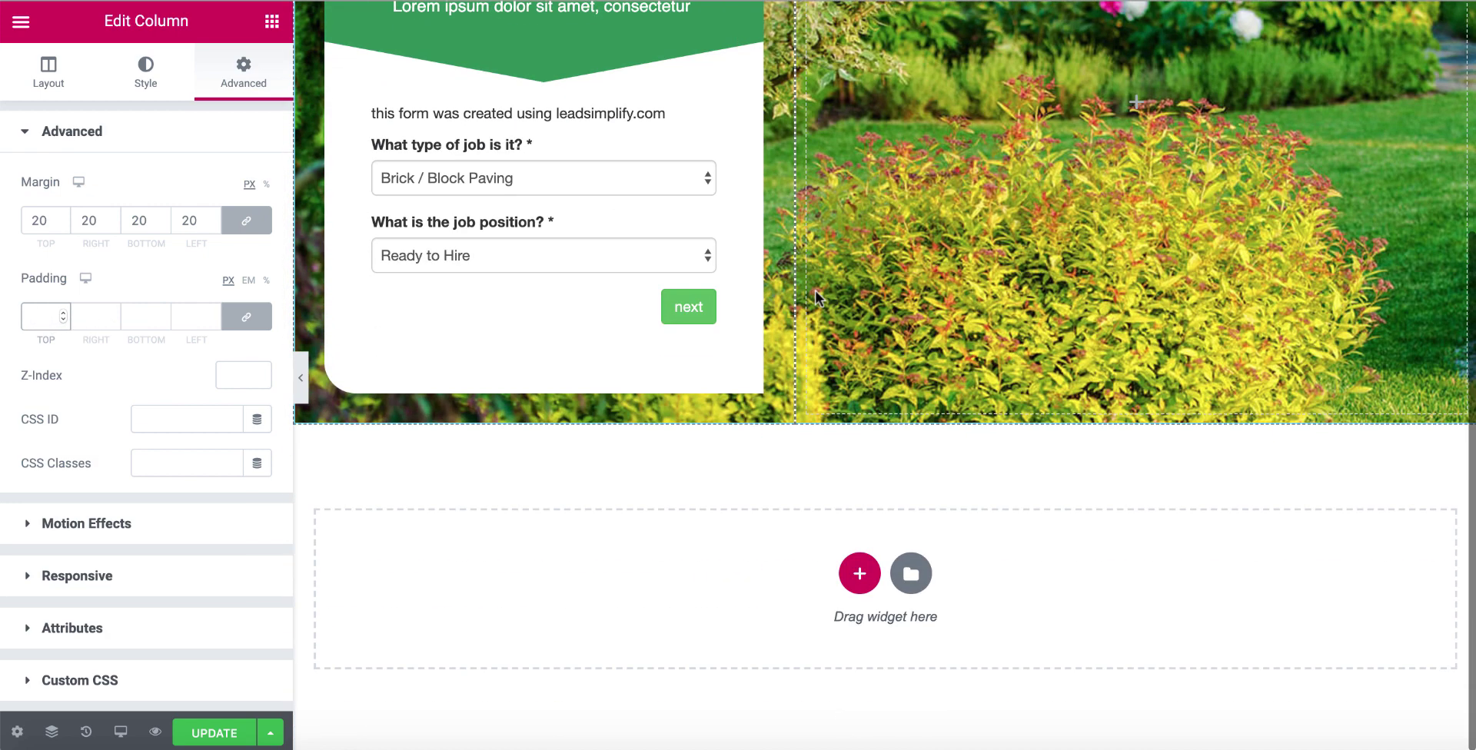
scroll(816, 298, up, 5)
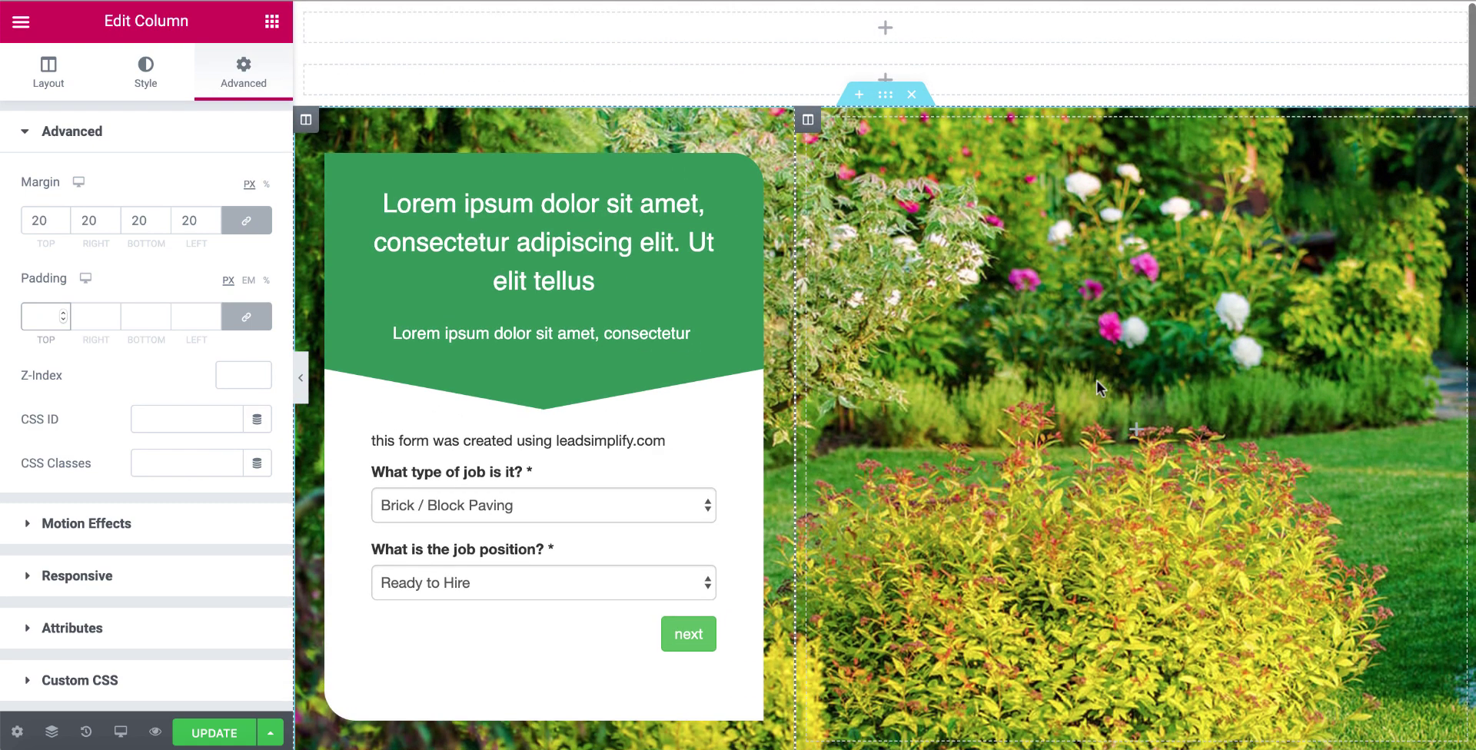
click(690, 508)
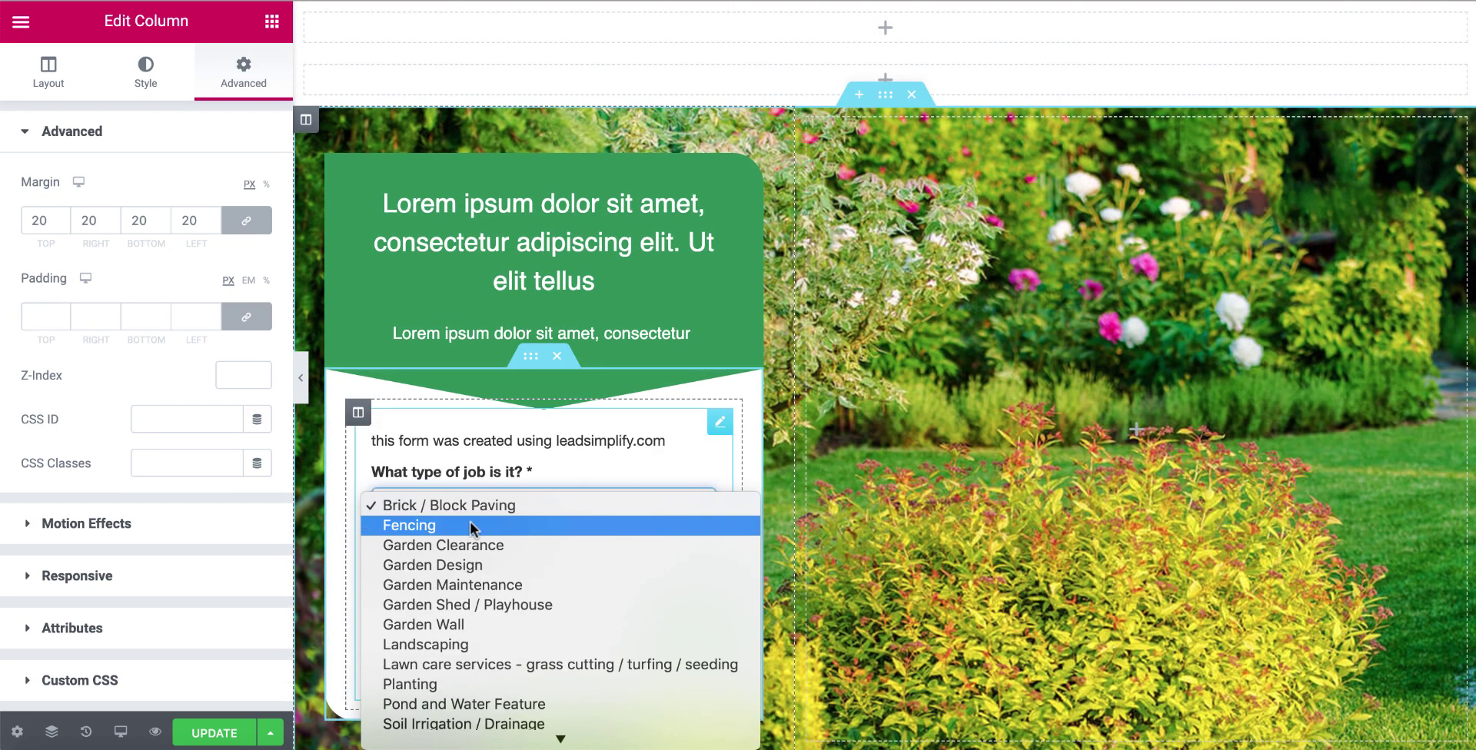
click(427, 623)
scroll(612, 515, down, 2)
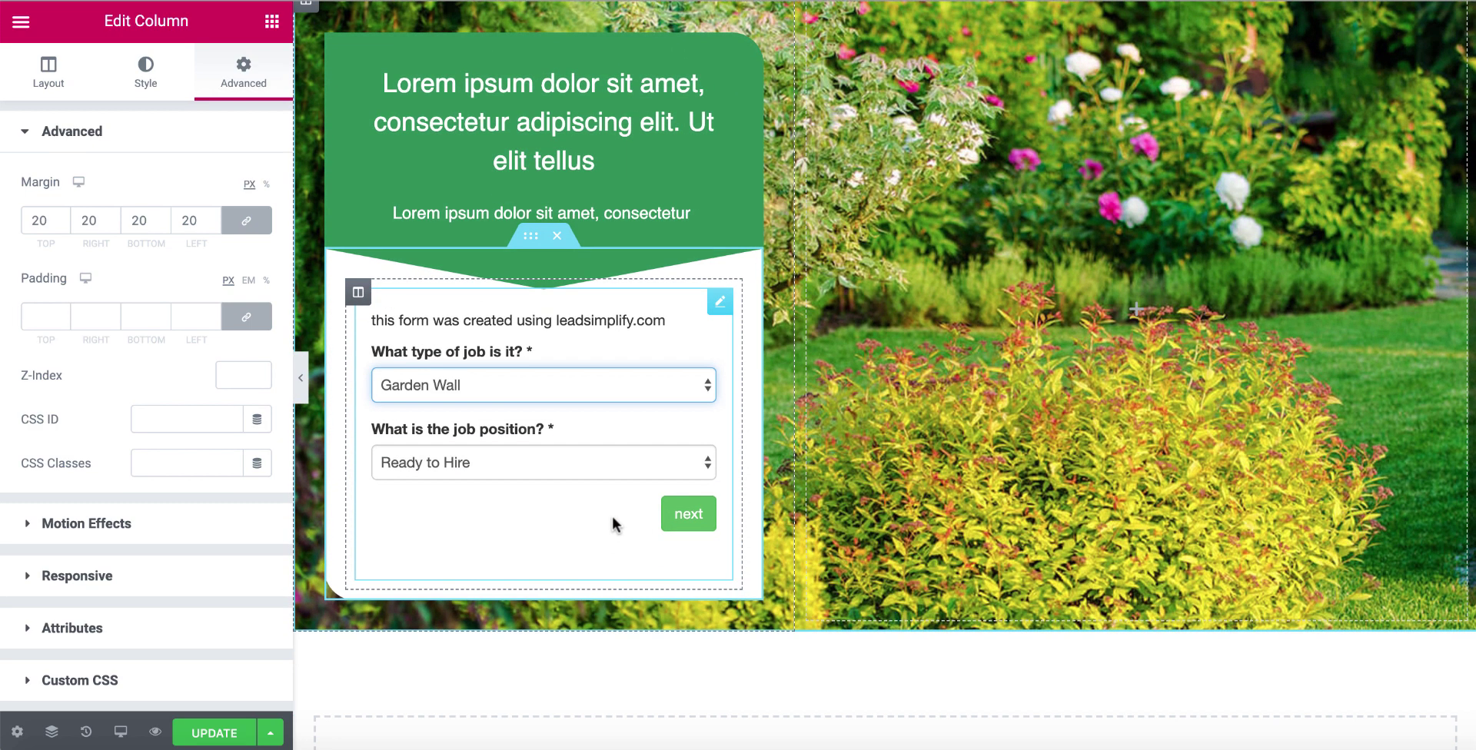
click(651, 461)
click(466, 485)
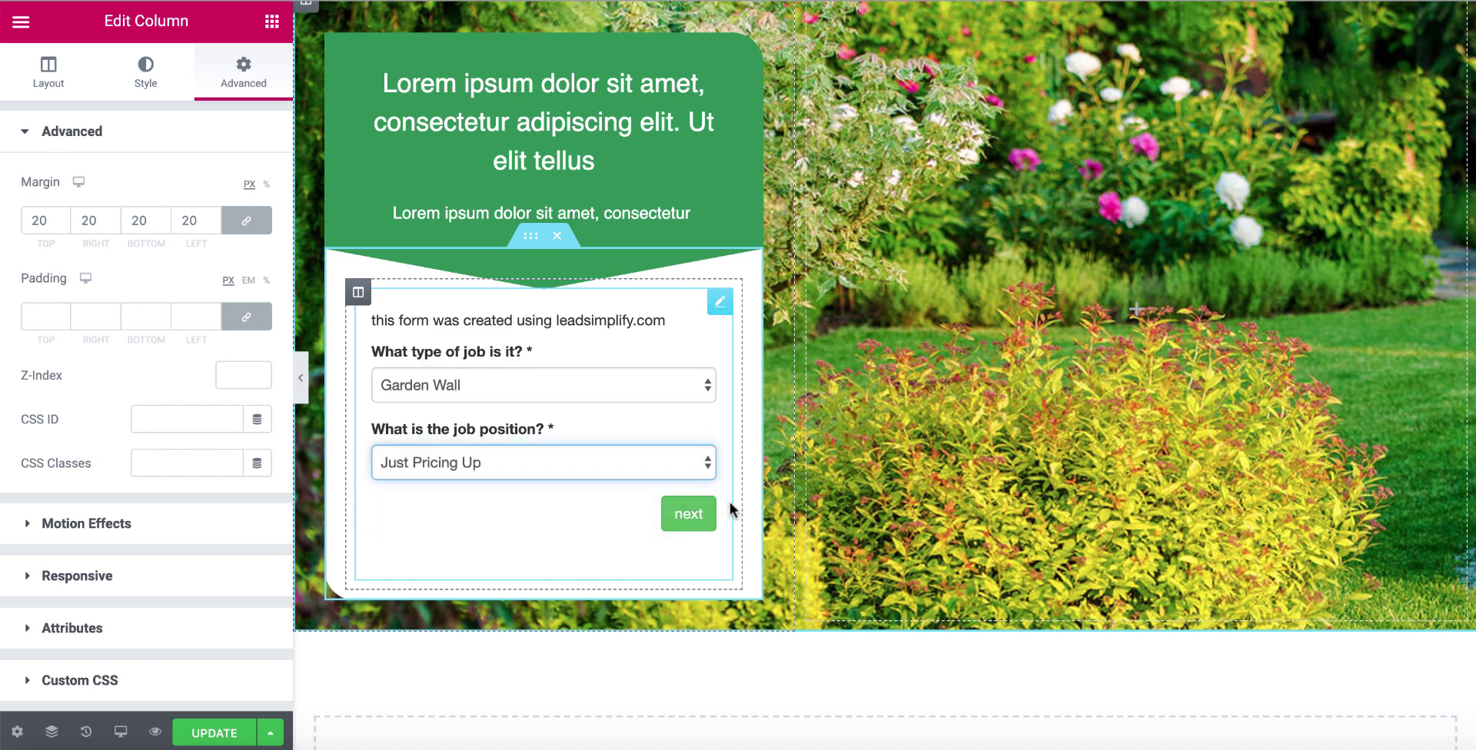
Enter 'gfhjknfaeihgnaoidnfy' as the work description and advance to the Name and Telephone step.
click(689, 510)
click(573, 421)
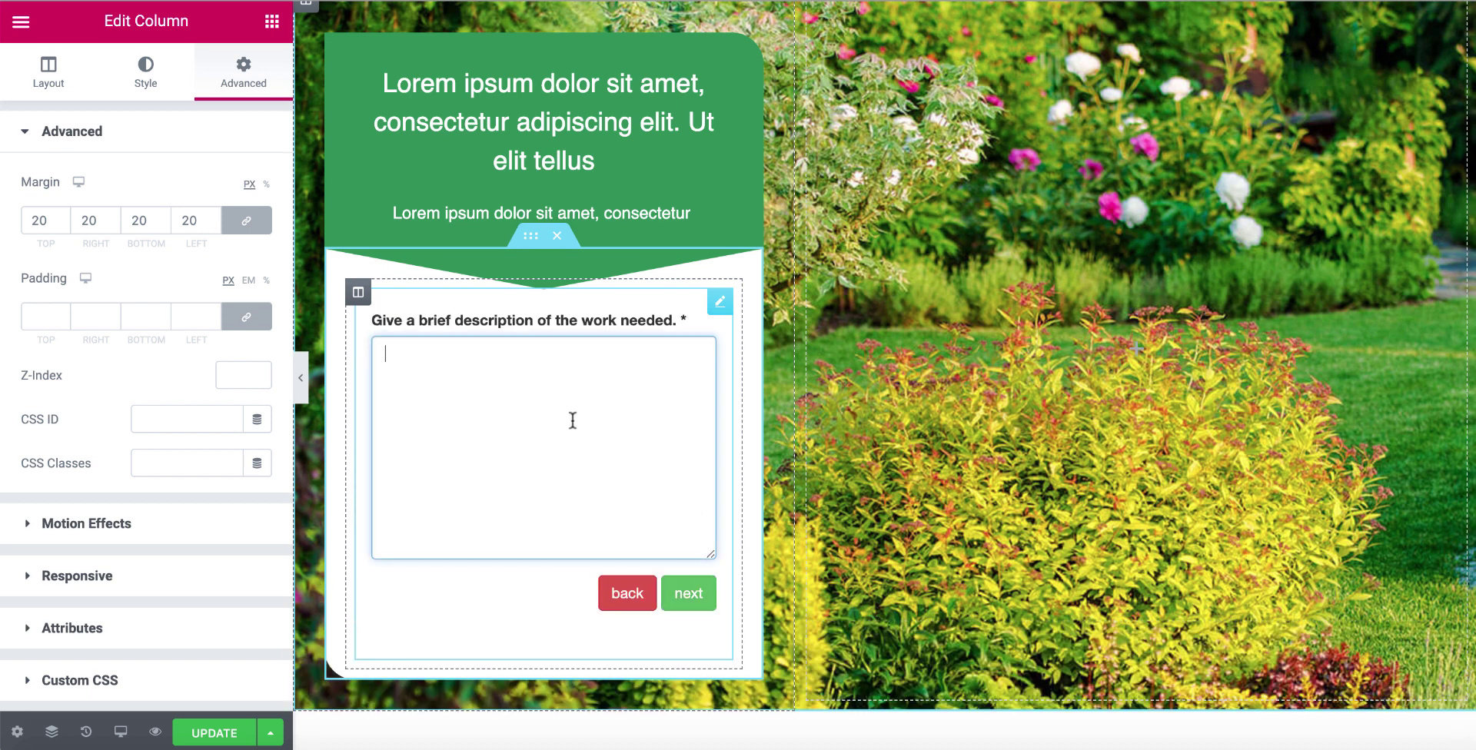
text(gfhjknfaeihgnaoidnfy)
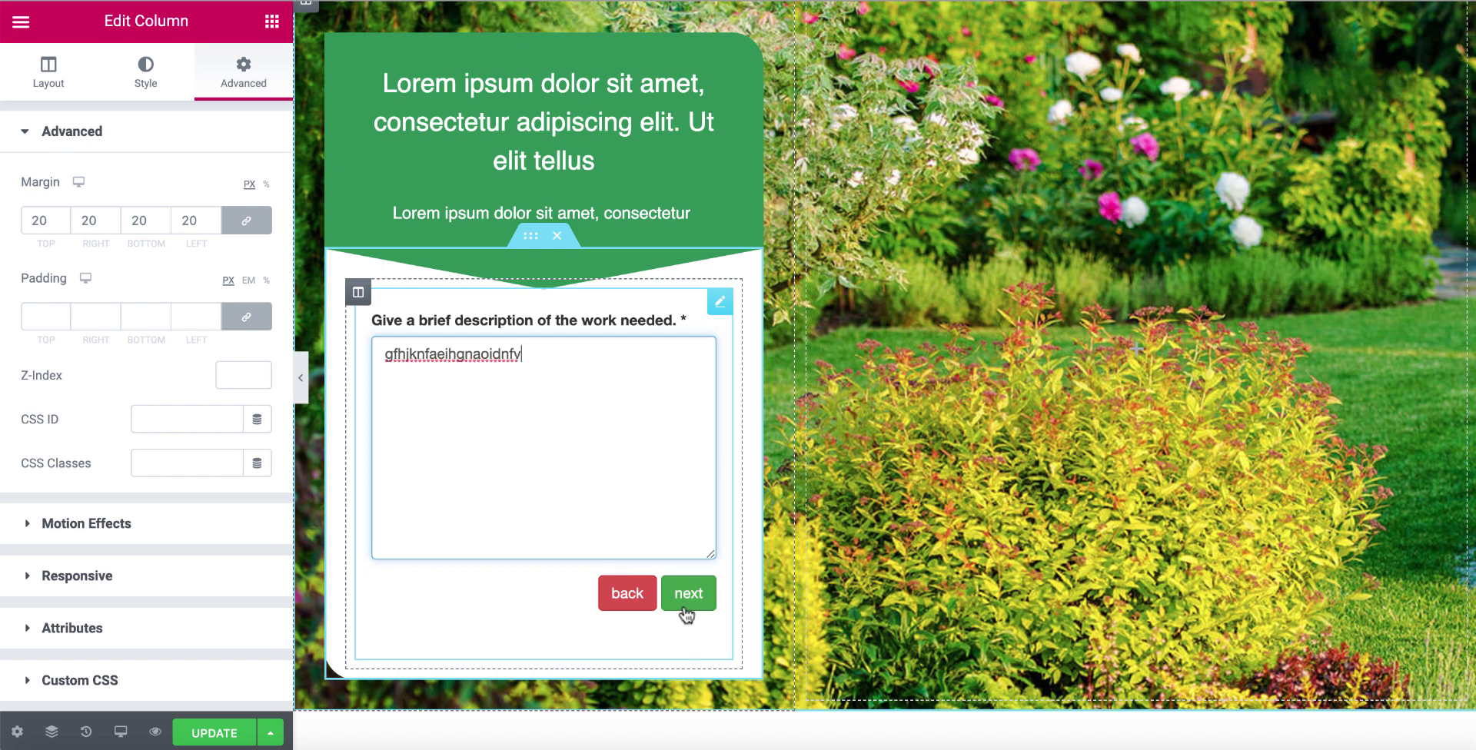
click(687, 611)
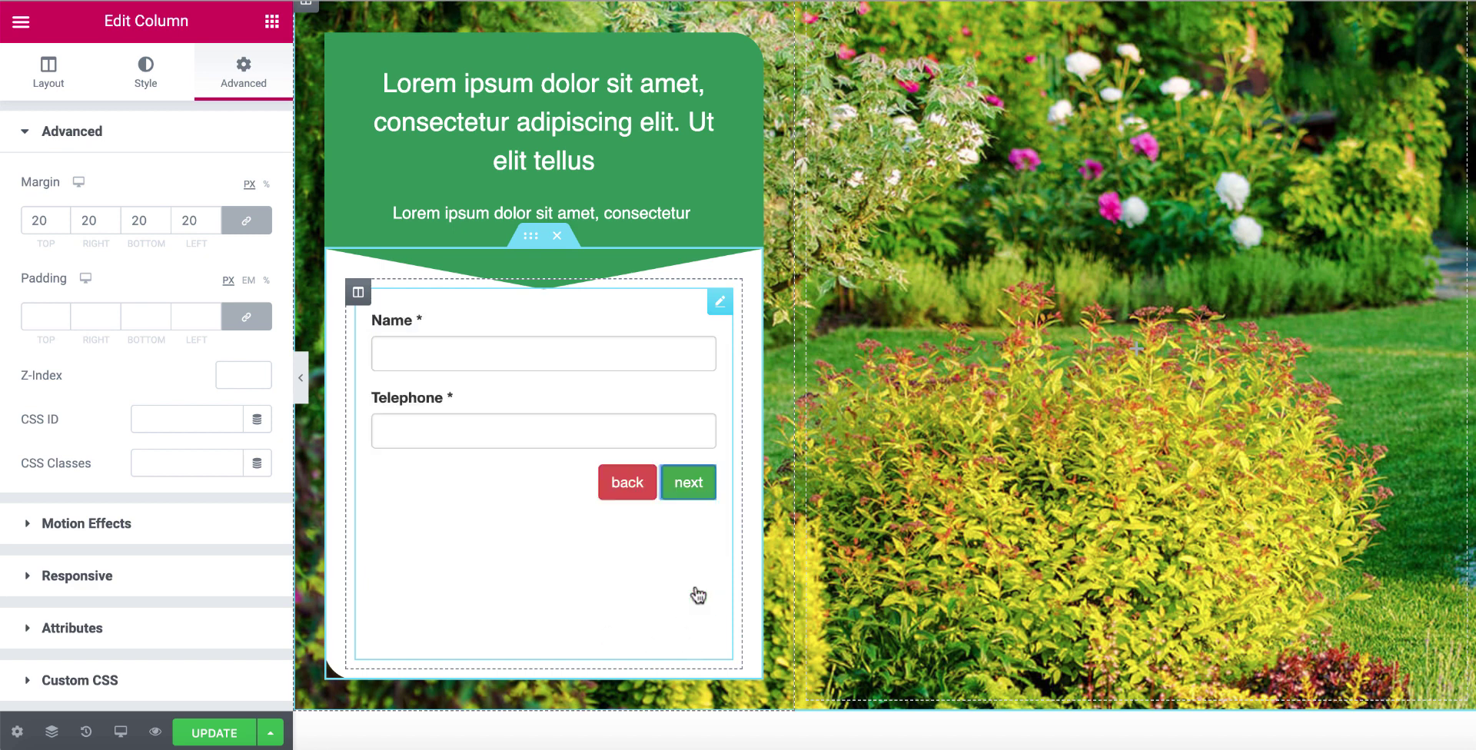
Step back to the description, forward to contact details, then back to the description again.
click(526, 358)
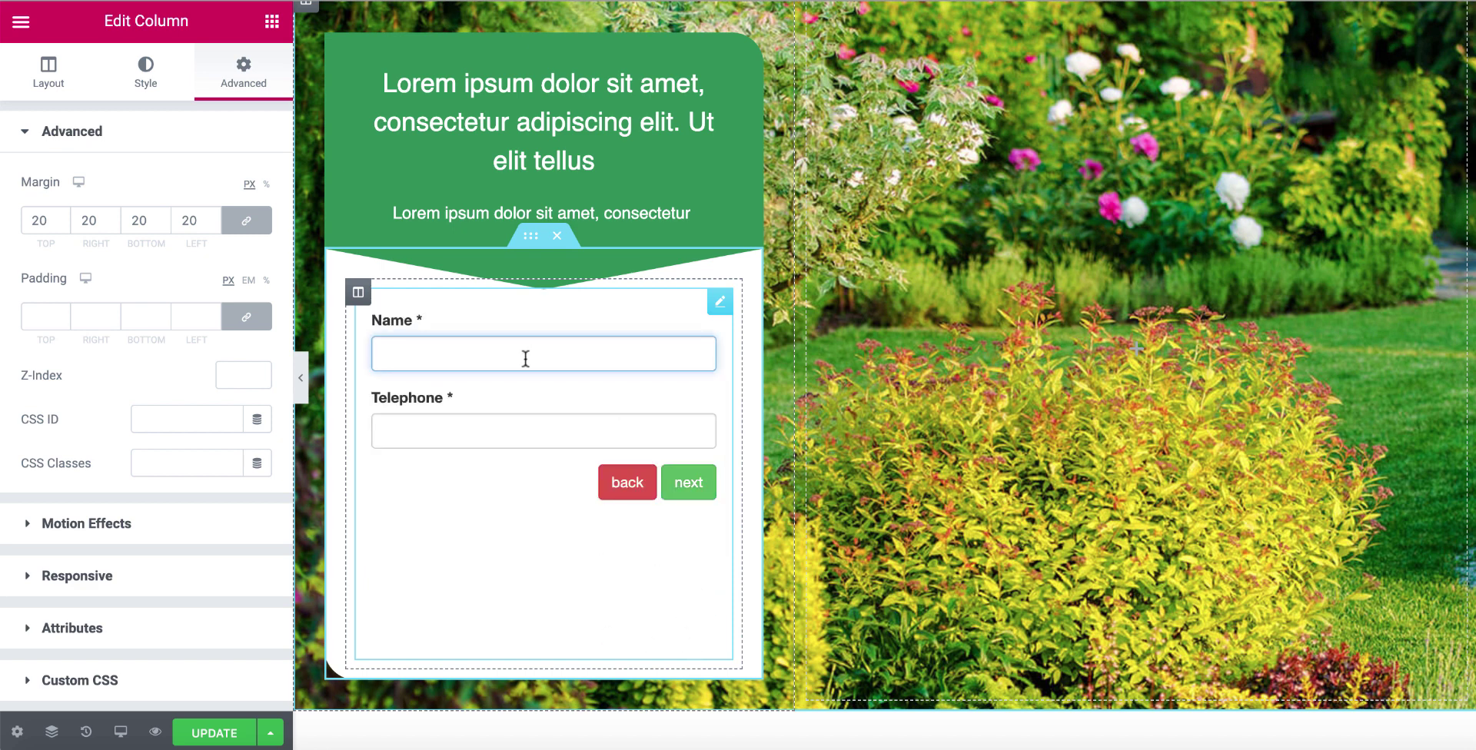
scroll(583, 305, up, 2)
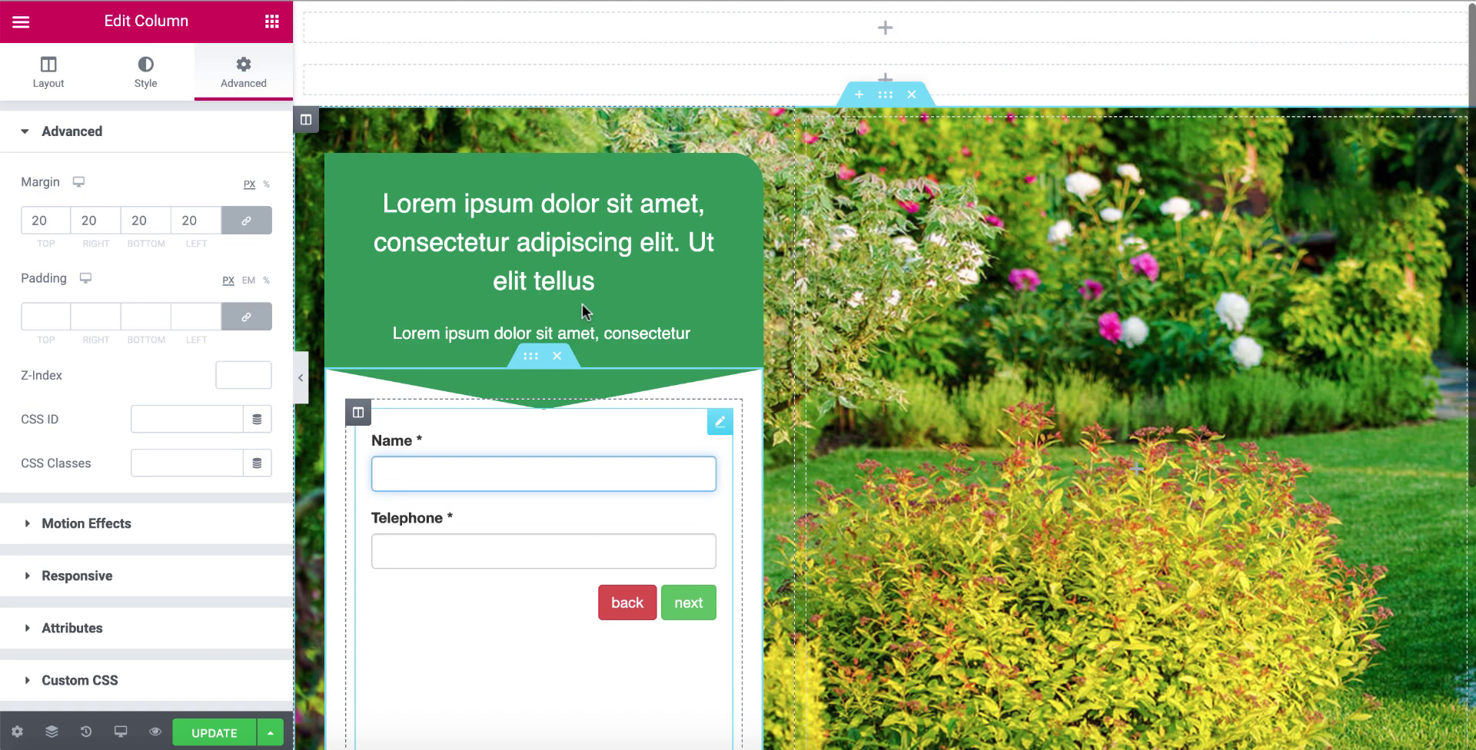
scroll(583, 305, down, 5)
scroll(582, 305, up, 3)
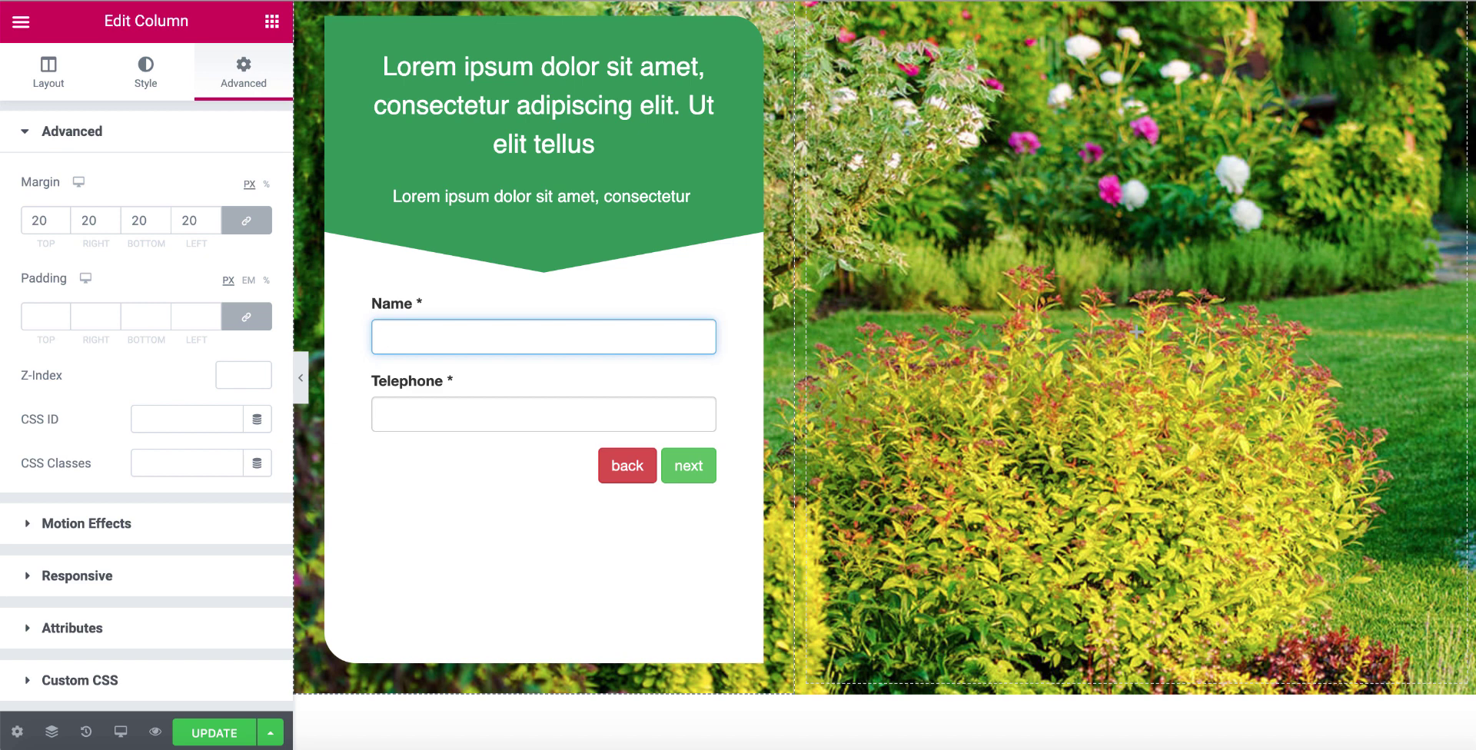
click(629, 471)
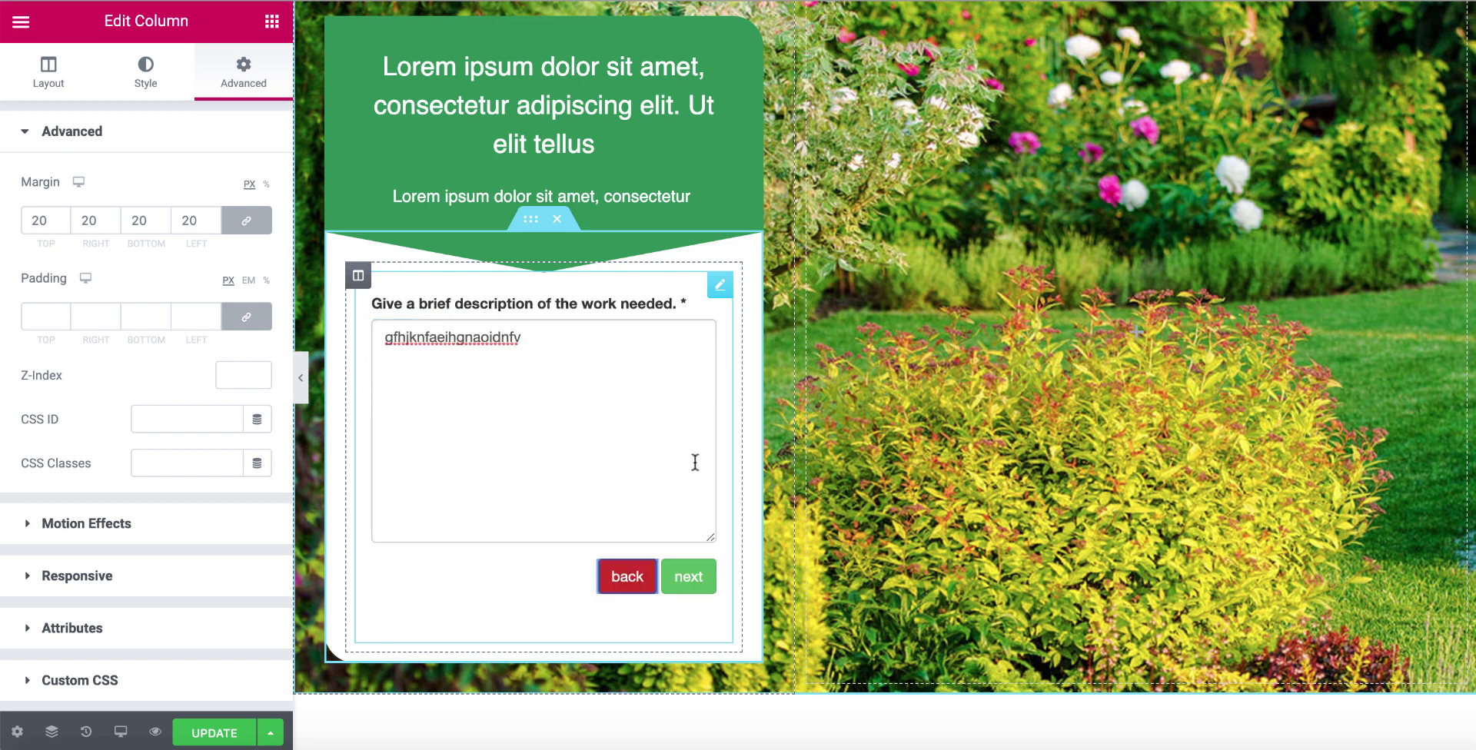
click(692, 565)
click(626, 466)
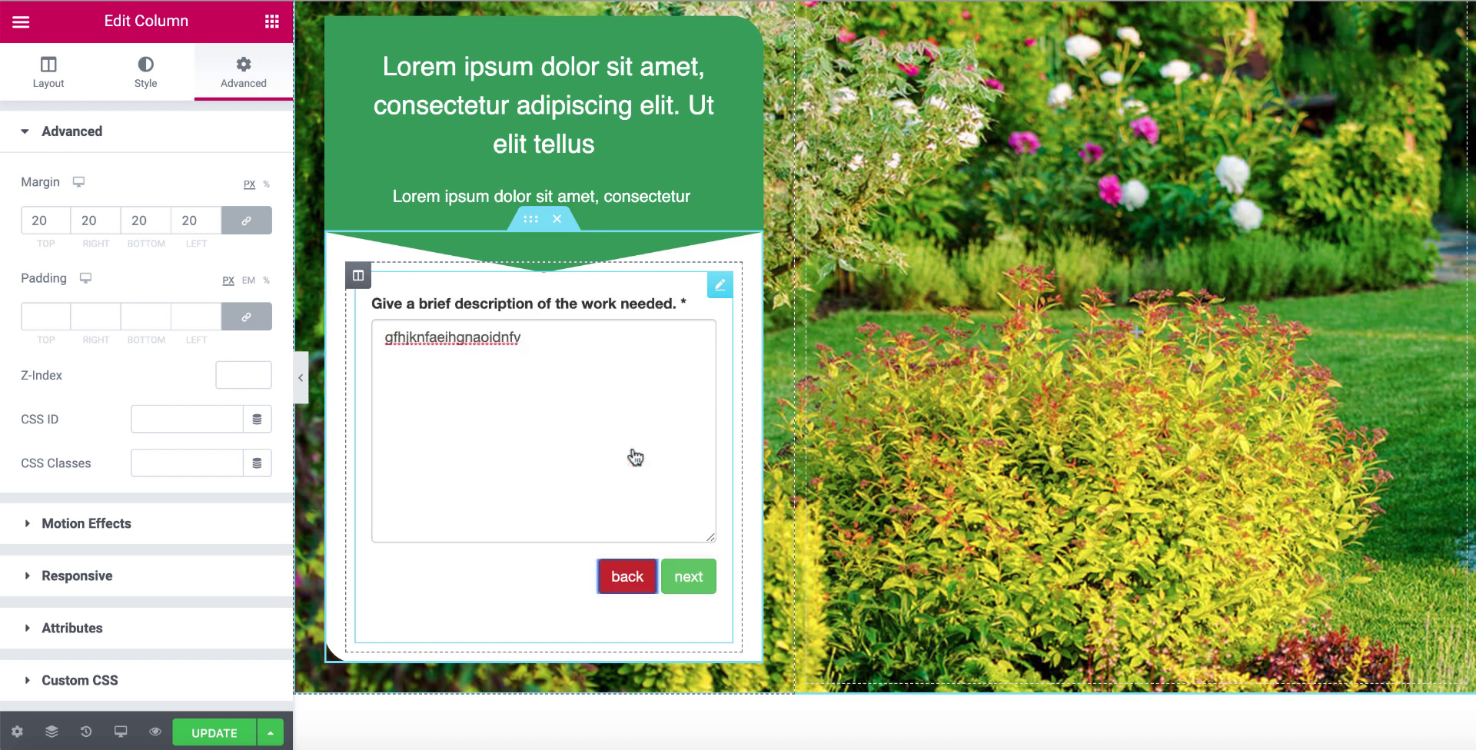